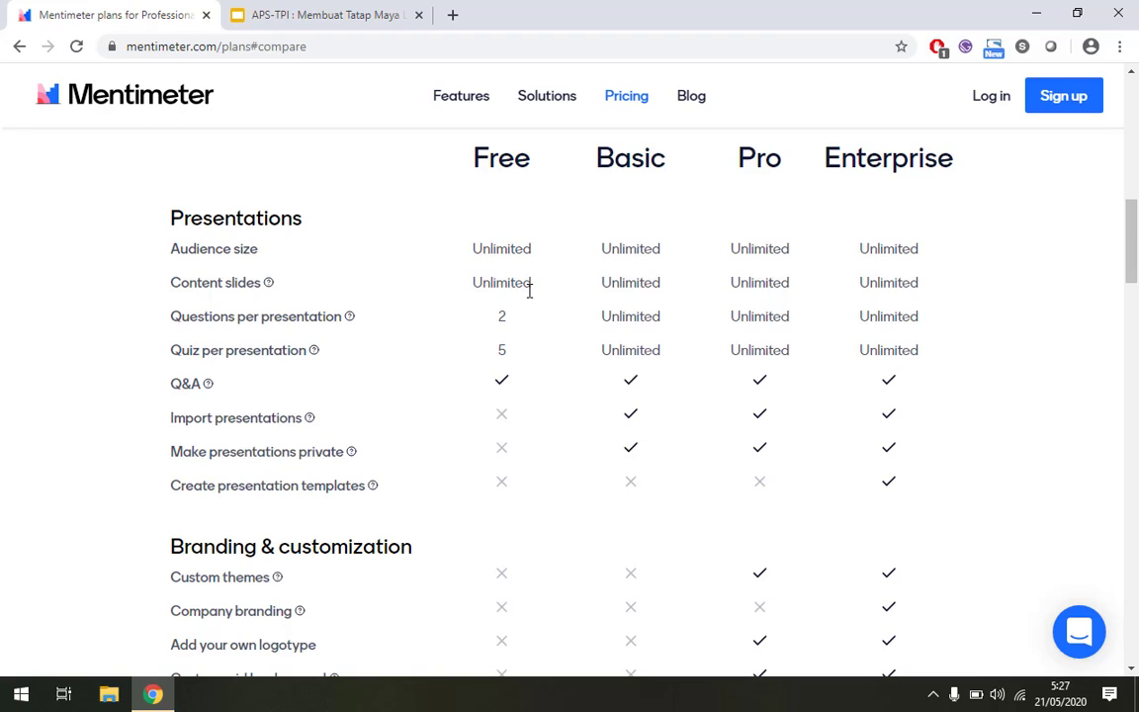
Scroll the Free/Basic/Pro/Enterprise comparison table down to the Support rows.
{"action": "scroll", "coordinate": [529, 290], "scroll_direction": "down", "scroll_amount": 8}
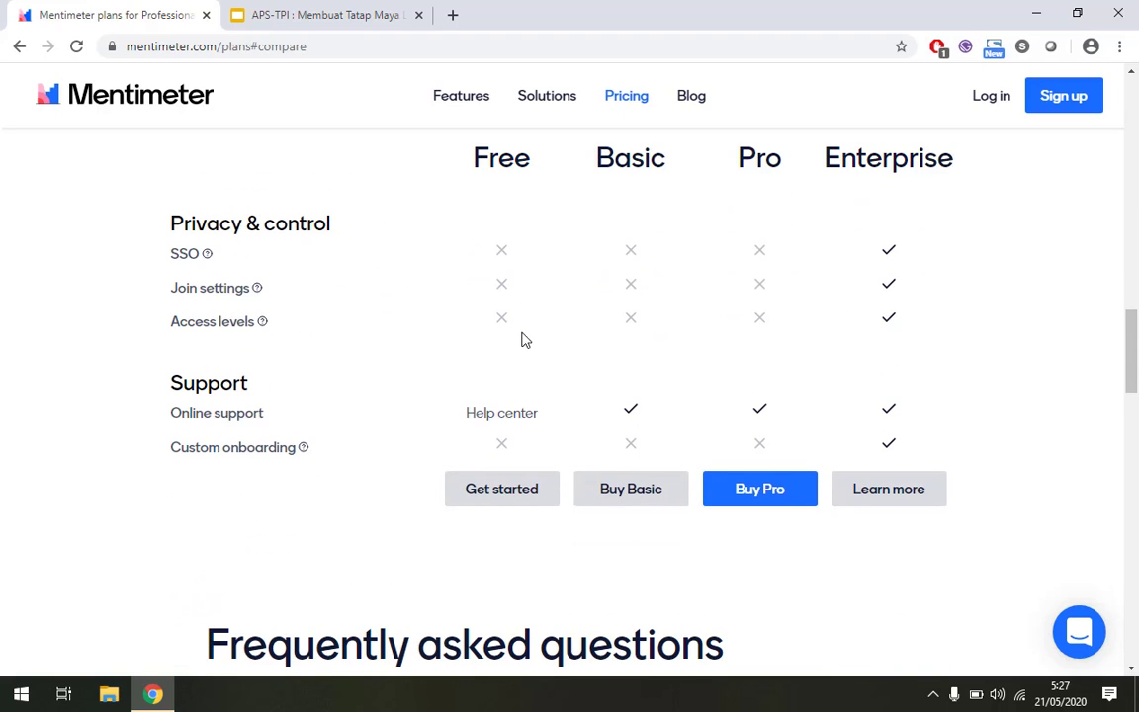
{"action": "scroll", "coordinate": [524, 344], "scroll_direction": "down", "scroll_amount": 1}
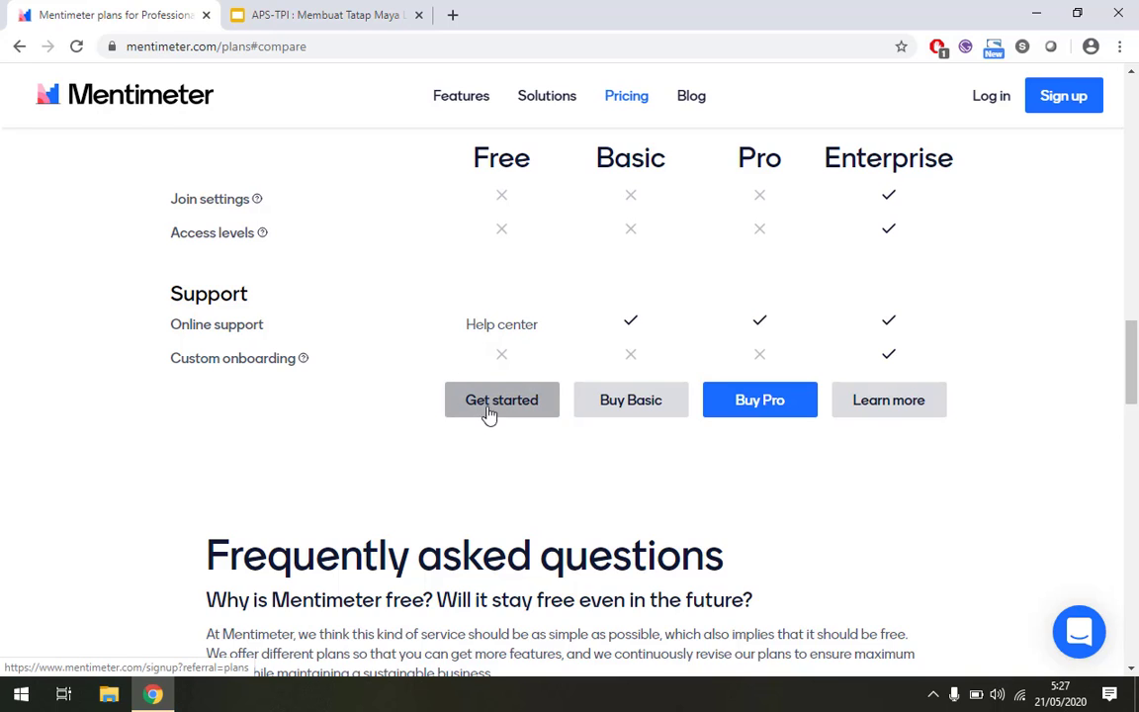
Fill the sign-up form with the saved email, a password and the user's full name, then switch to Log in.
{"action": "left_click", "coordinate": [1079, 105]}
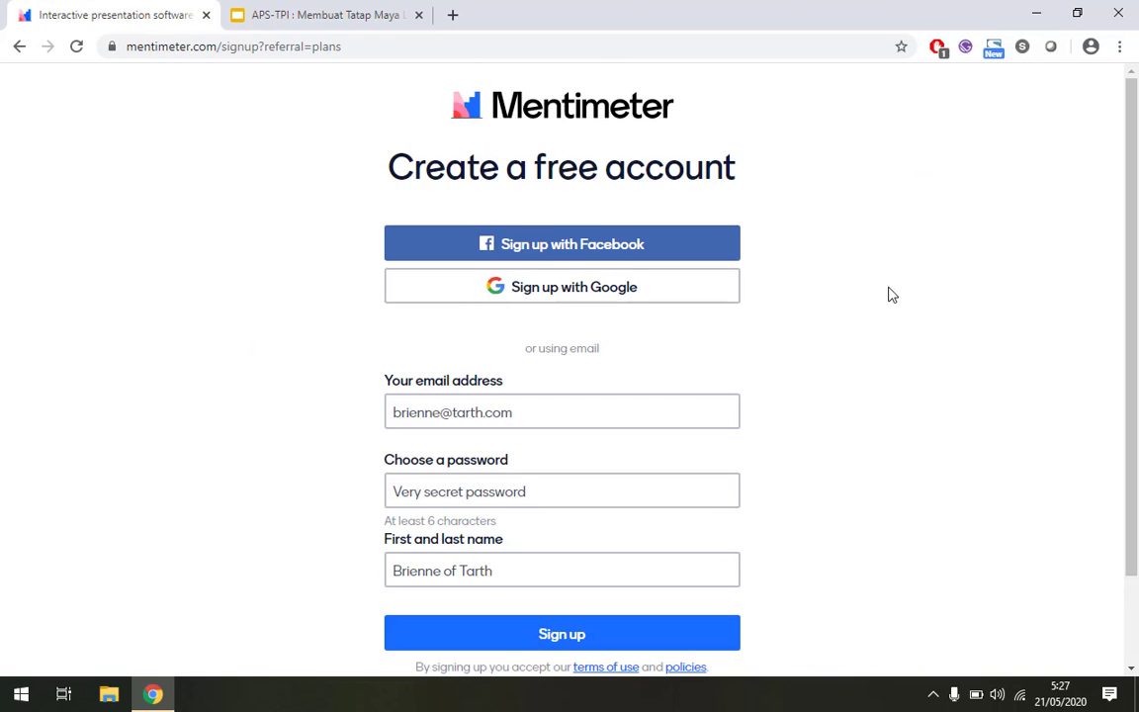
{"action": "scroll", "coordinate": [885, 297], "scroll_direction": "down", "scroll_amount": 1}
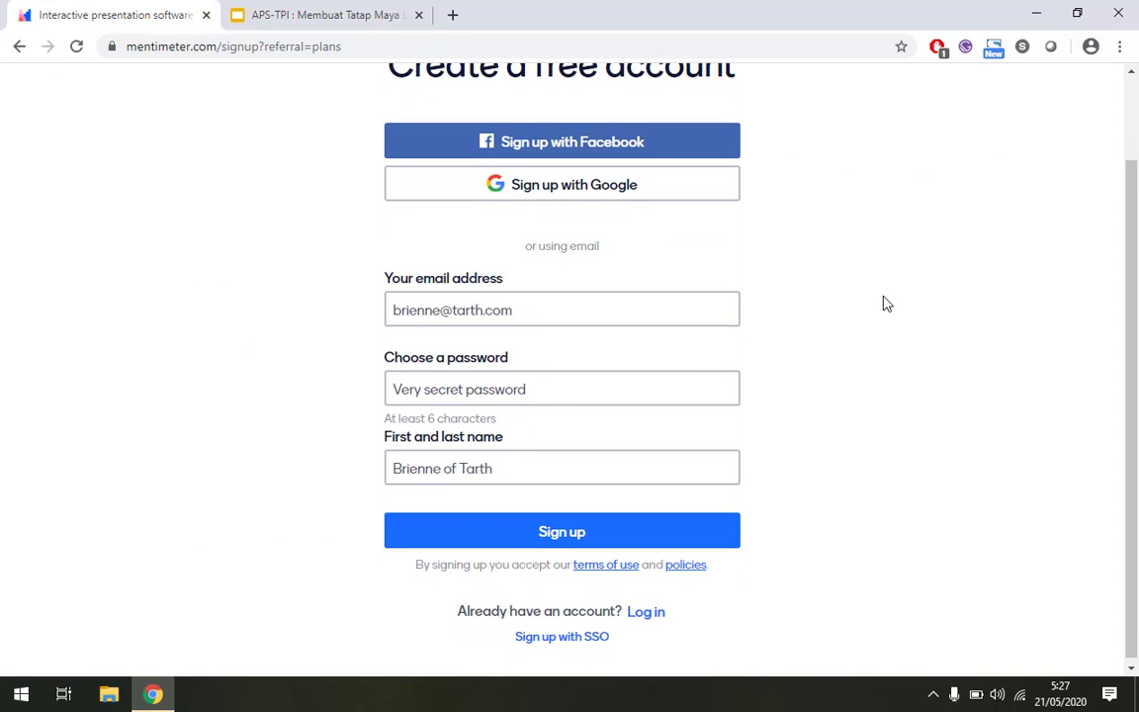
{"action": "left_click", "coordinate": [541, 307]}
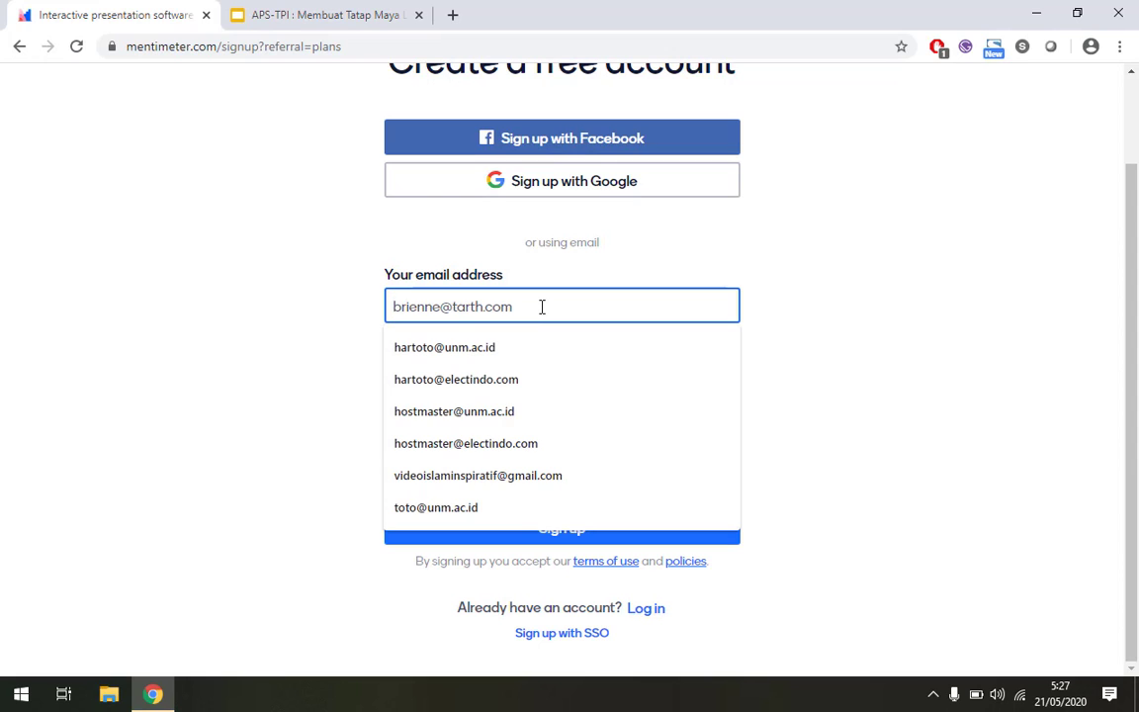
{"action": "left_click", "coordinate": [537, 349]}
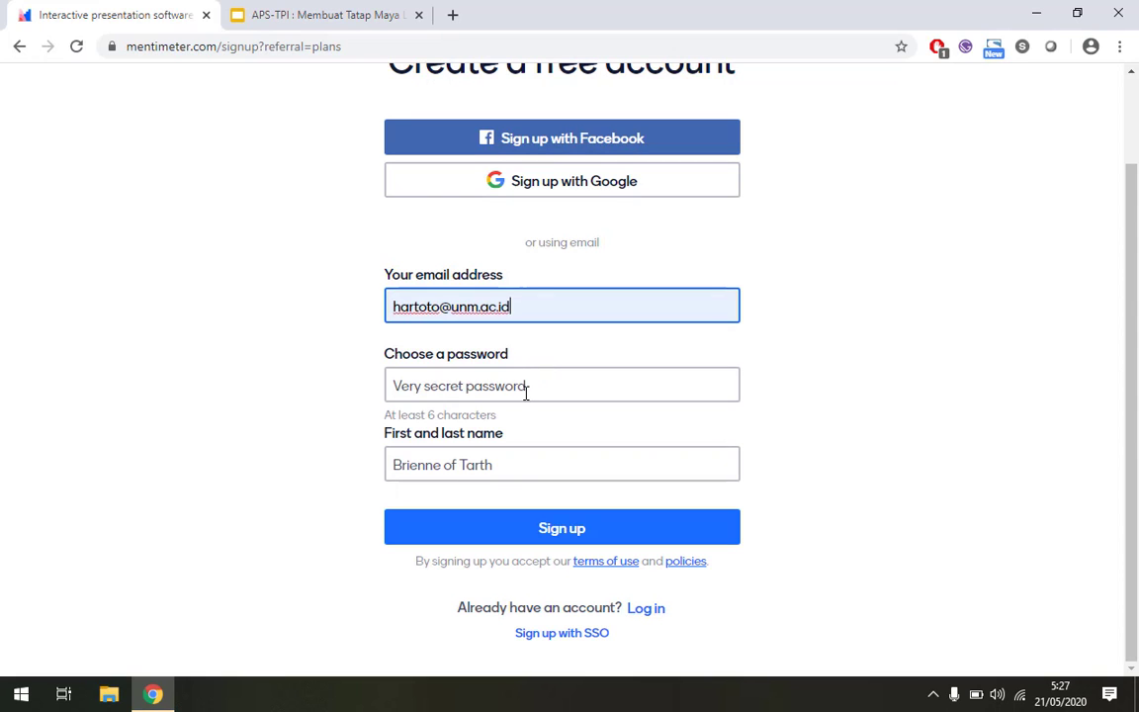
{"action": "left_click", "coordinate": [526, 389]}
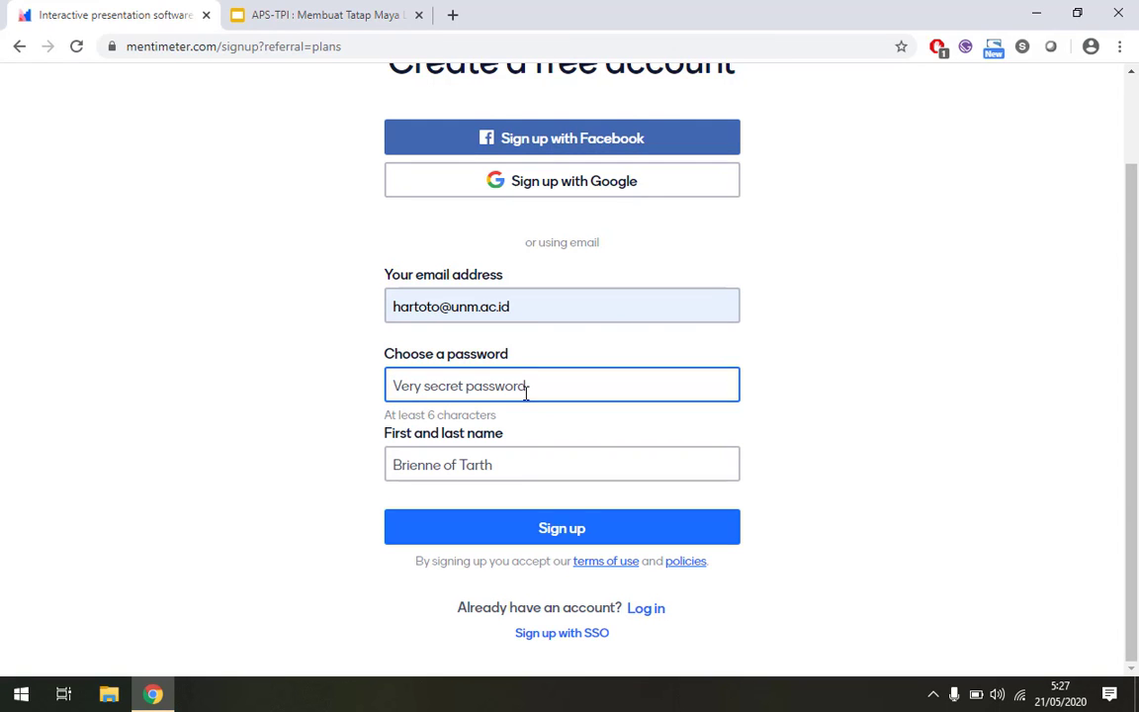
{"action": "type", "text": "••"}
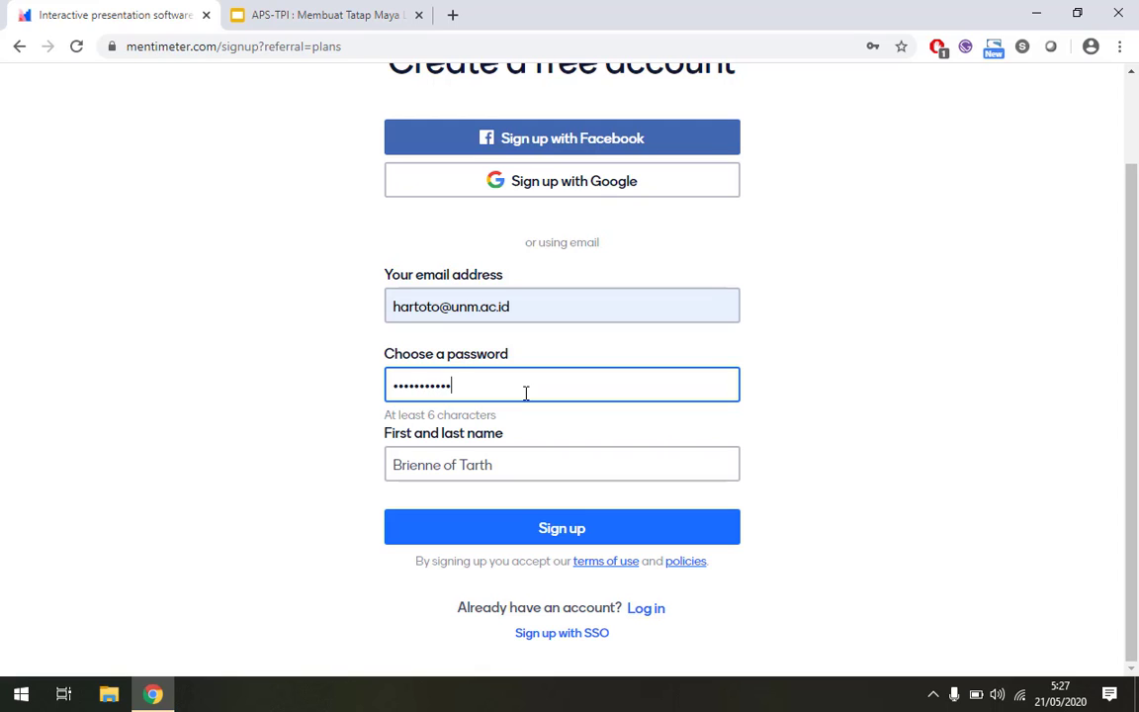
{"action": "key", "text": "Tab"}
{"action": "type", "text": "limboma"}
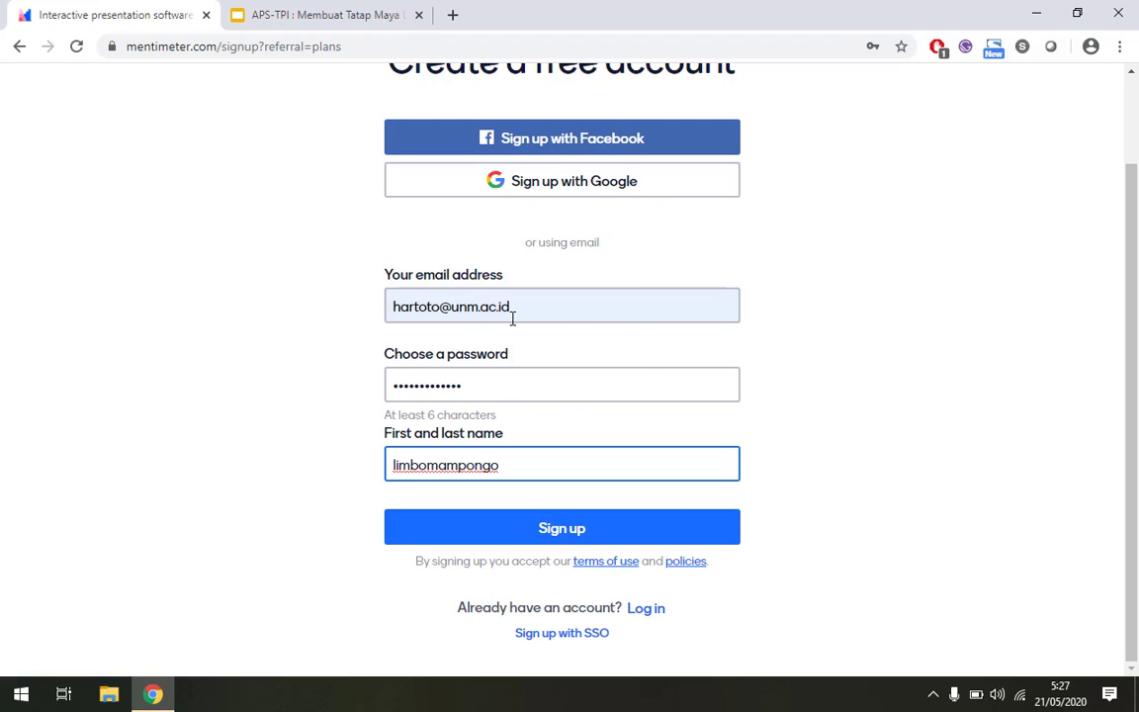
{"action": "left_click", "coordinate": [647, 610]}
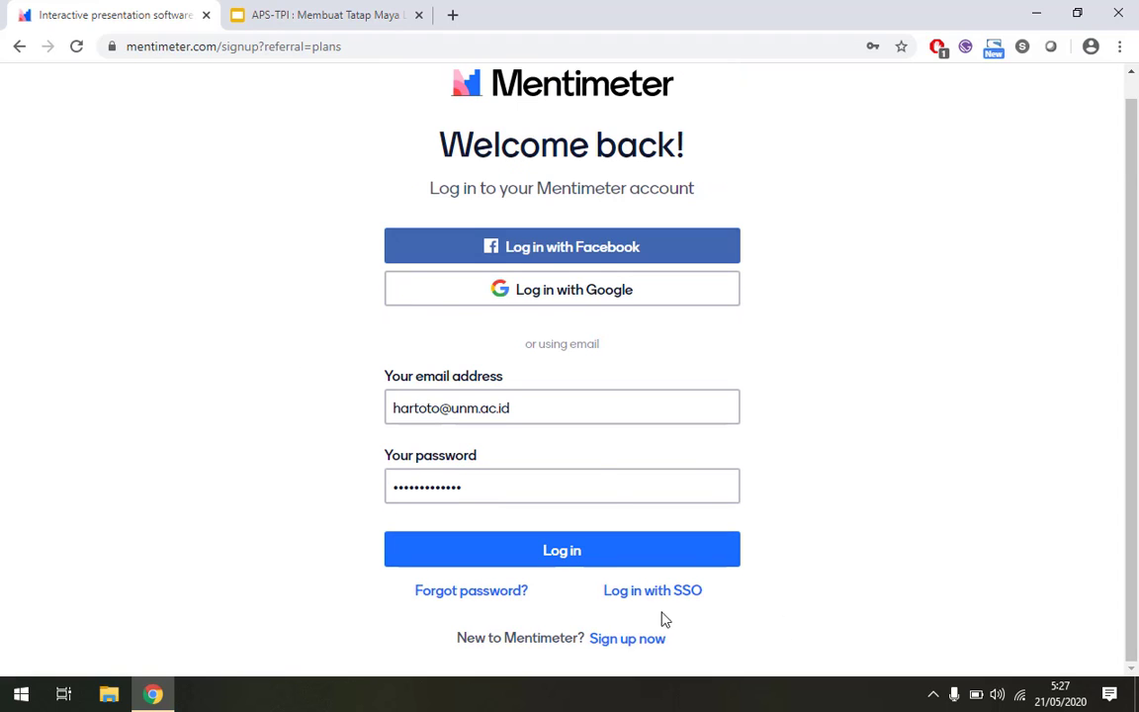
Try logging in, replacing the password and resubmitting.
{"action": "left_click", "coordinate": [518, 559]}
{"action": "left_click_drag", "start_coordinate": [513, 399], "coordinate": [230, 383]}
{"action": "type", "text": "••••••"}
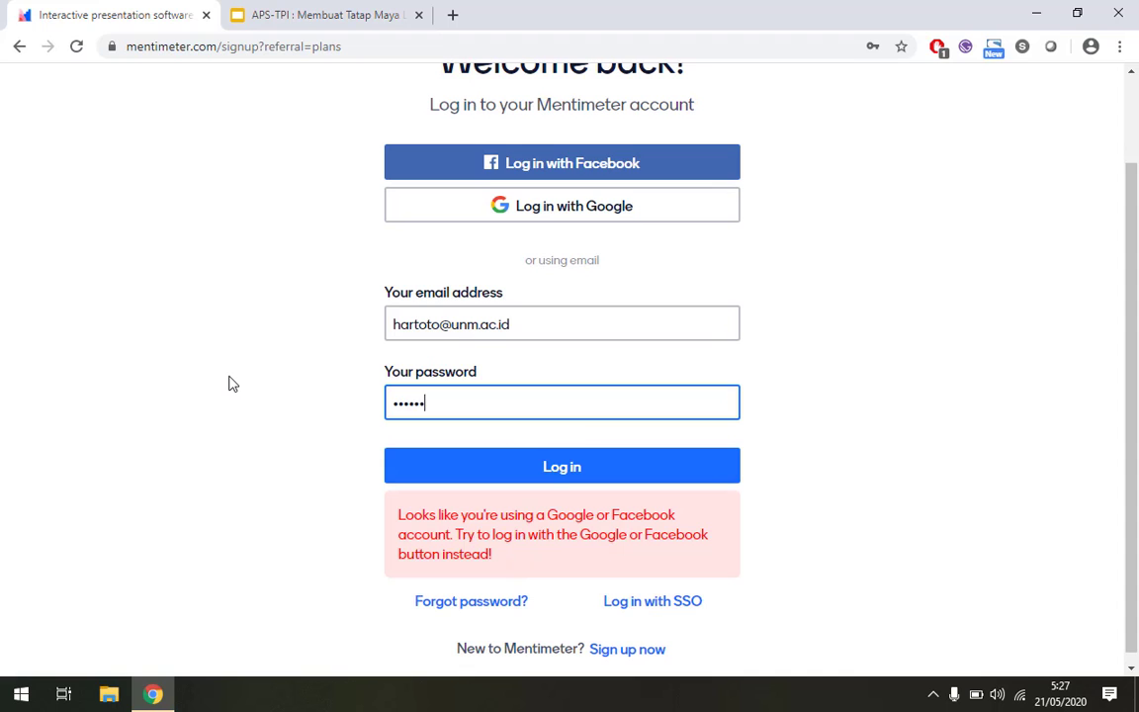
{"action": "key", "text": "Return"}
Sign in with the saved Google account and its password.
{"action": "left_click", "coordinate": [477, 210]}
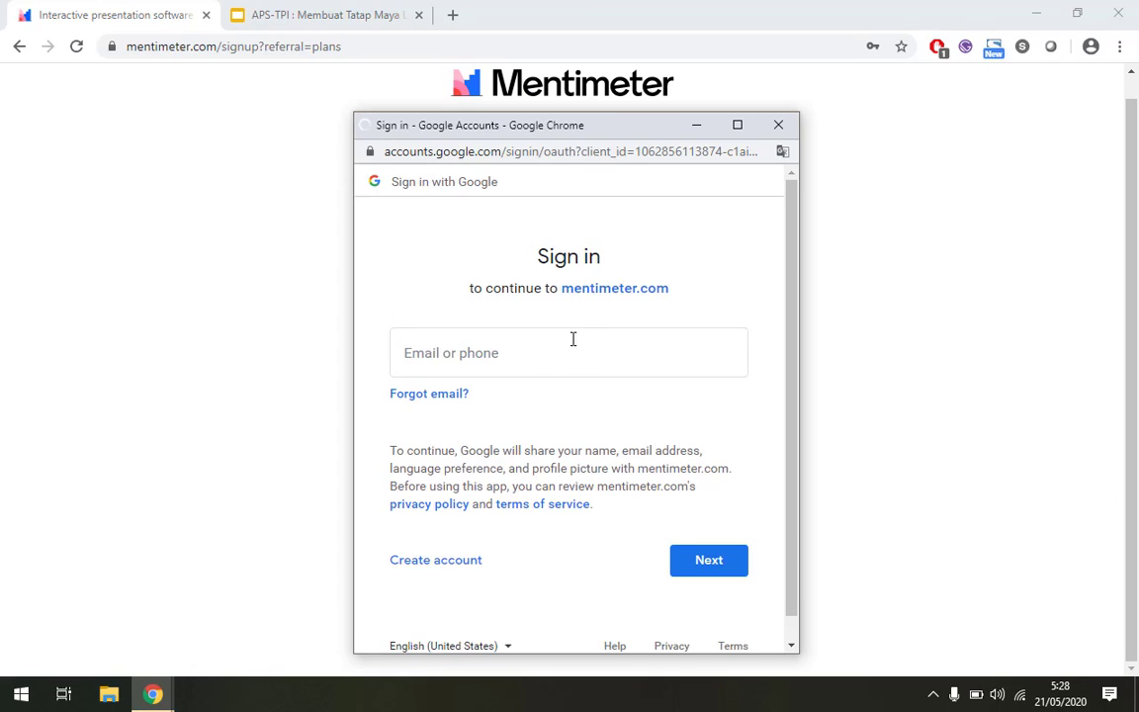
{"action": "left_click", "coordinate": [536, 355]}
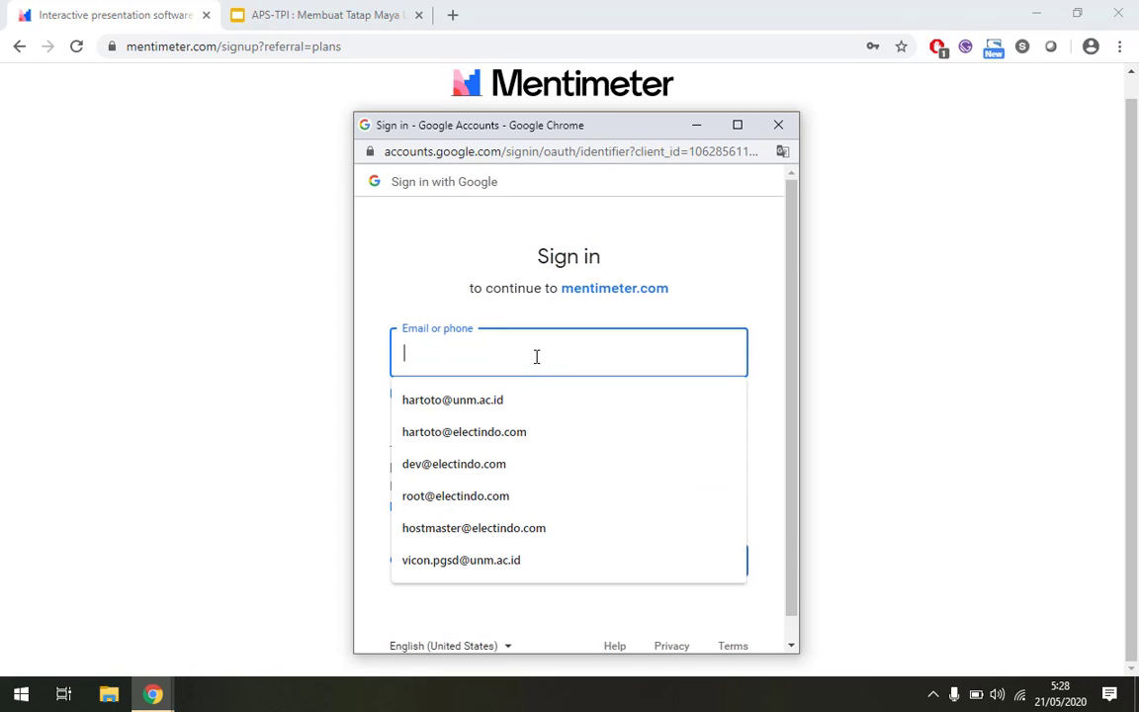
{"action": "left_click", "coordinate": [533, 399]}
{"action": "left_click", "coordinate": [692, 559]}
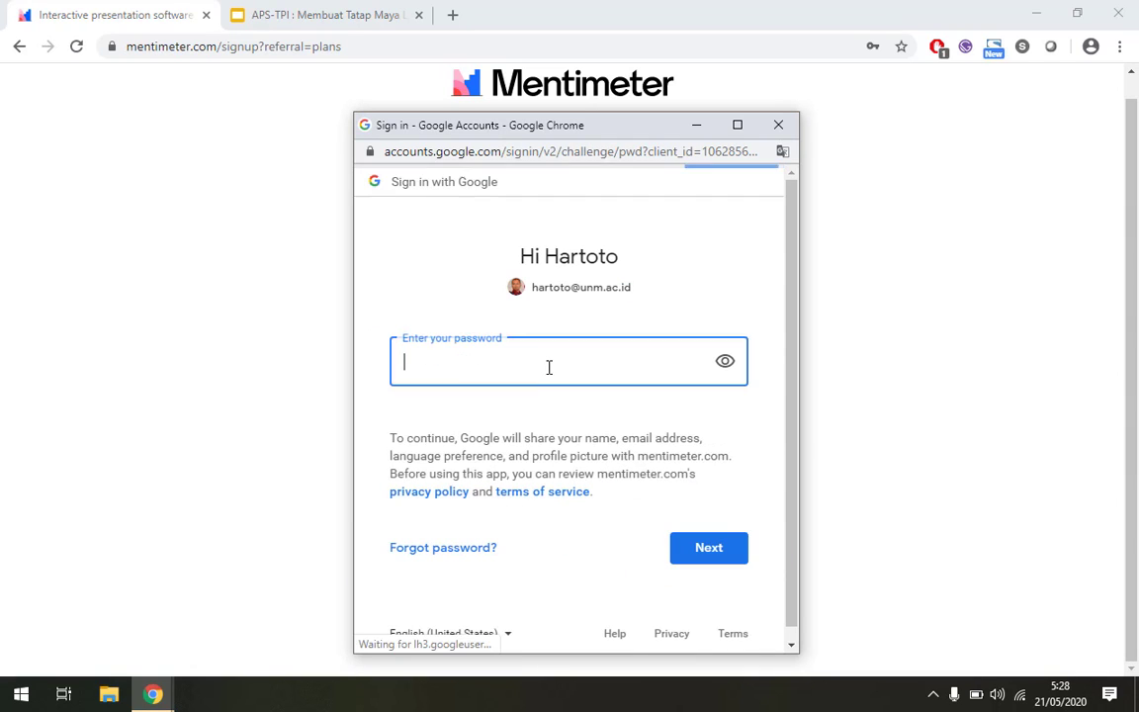
{"action": "type", "text": "••"}
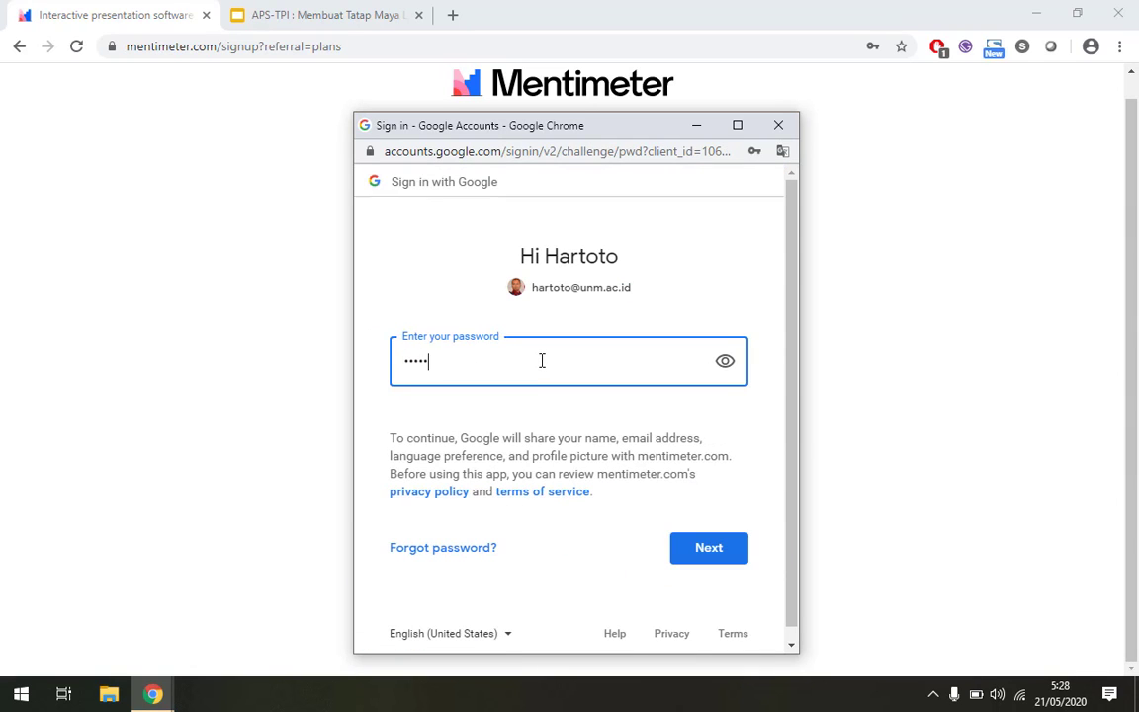
{"action": "key", "text": "Return"}
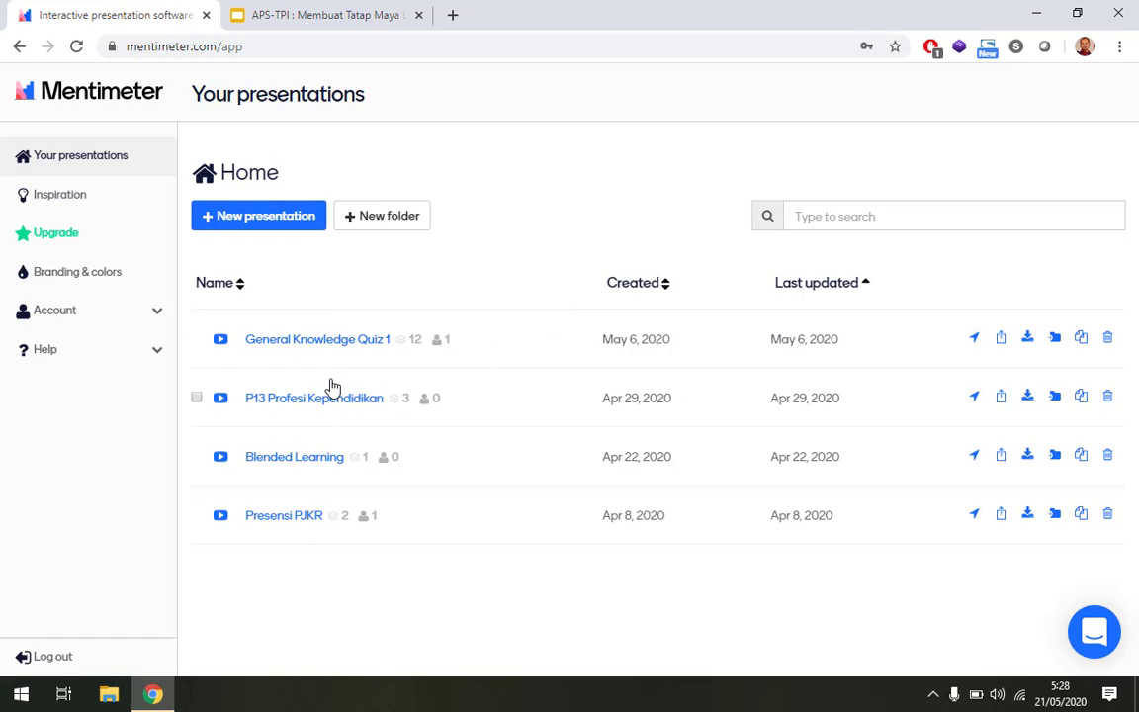
Browse the Inspiration templates gallery, then bring up the Upgrade pricing page.
{"action": "left_click", "coordinate": [68, 210]}
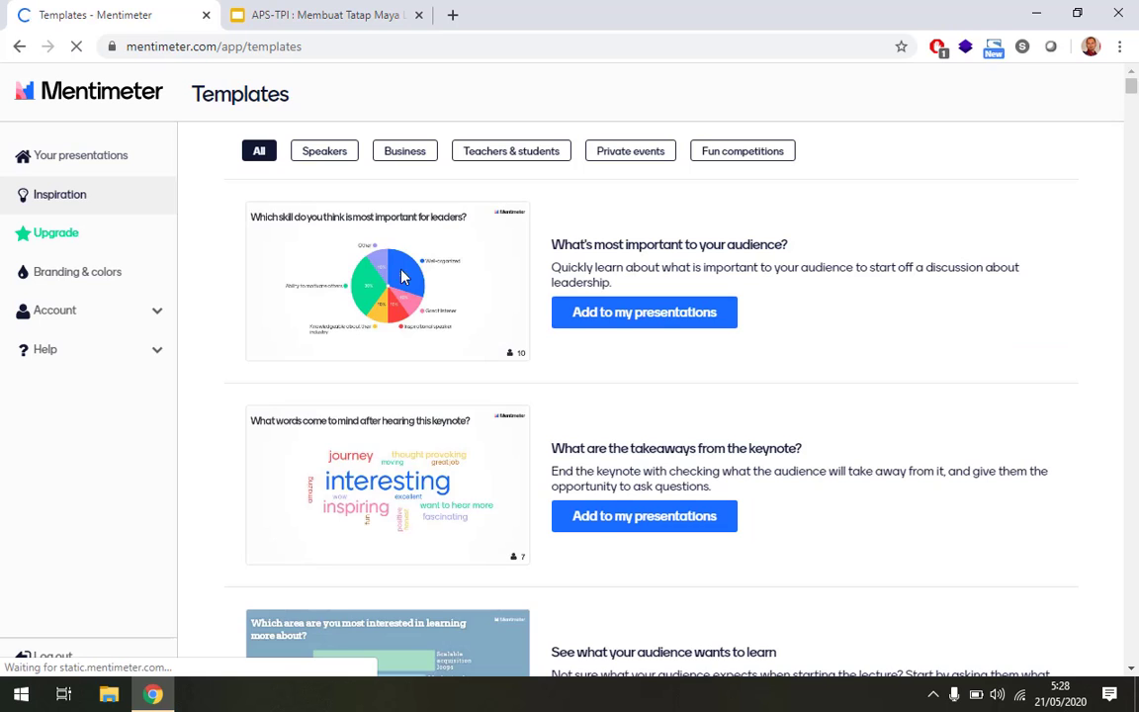
{"action": "scroll", "coordinate": [534, 331], "scroll_direction": "down", "scroll_amount": 5}
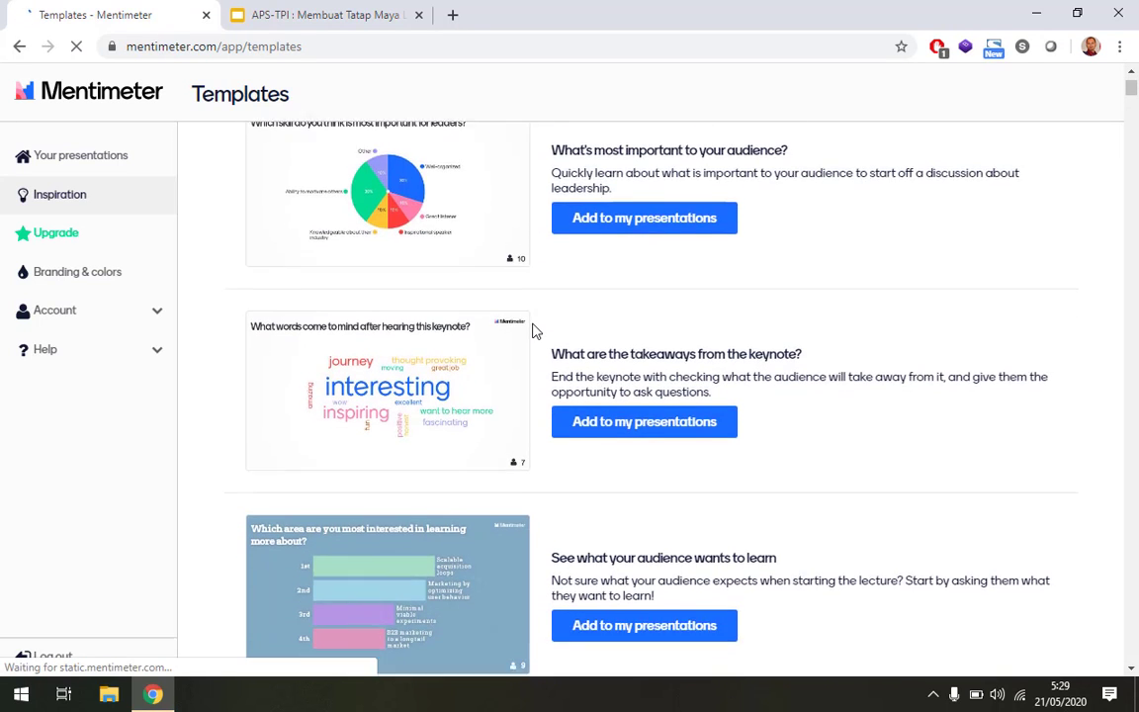
{"action": "scroll", "coordinate": [533, 331], "scroll_direction": "down", "scroll_amount": 7}
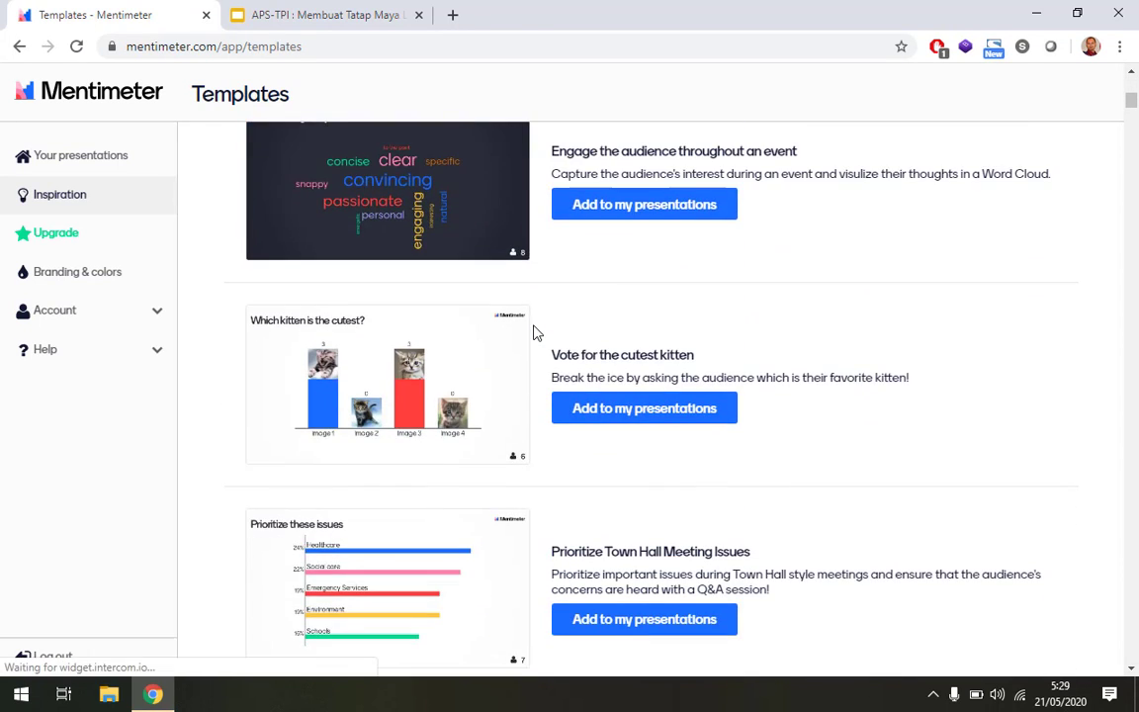
{"action": "scroll", "coordinate": [534, 333], "scroll_direction": "down", "scroll_amount": 5}
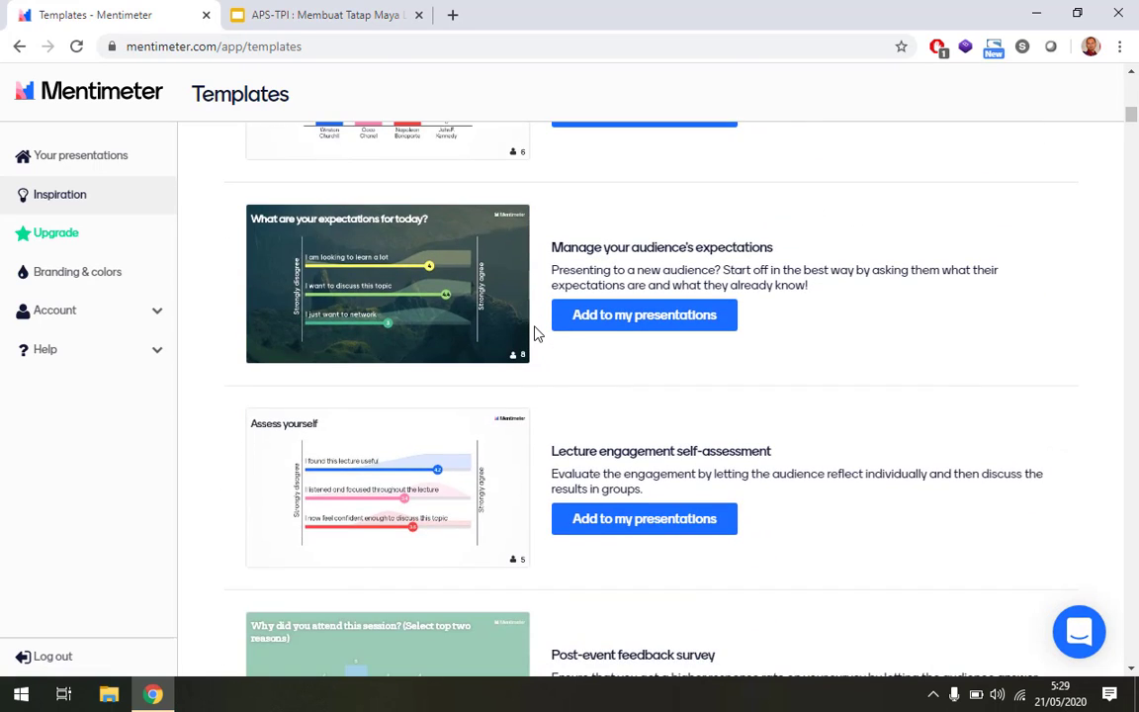
{"action": "scroll", "coordinate": [533, 333], "scroll_direction": "down", "scroll_amount": 6}
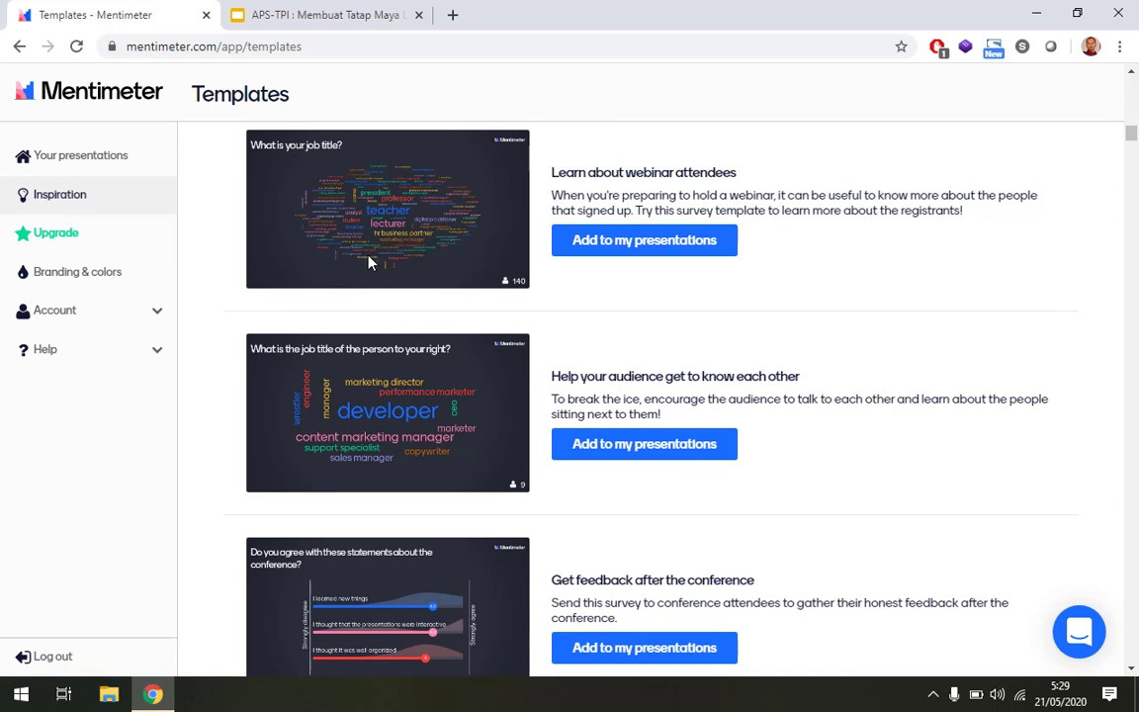
{"action": "scroll", "coordinate": [459, 316], "scroll_direction": "down", "scroll_amount": 5}
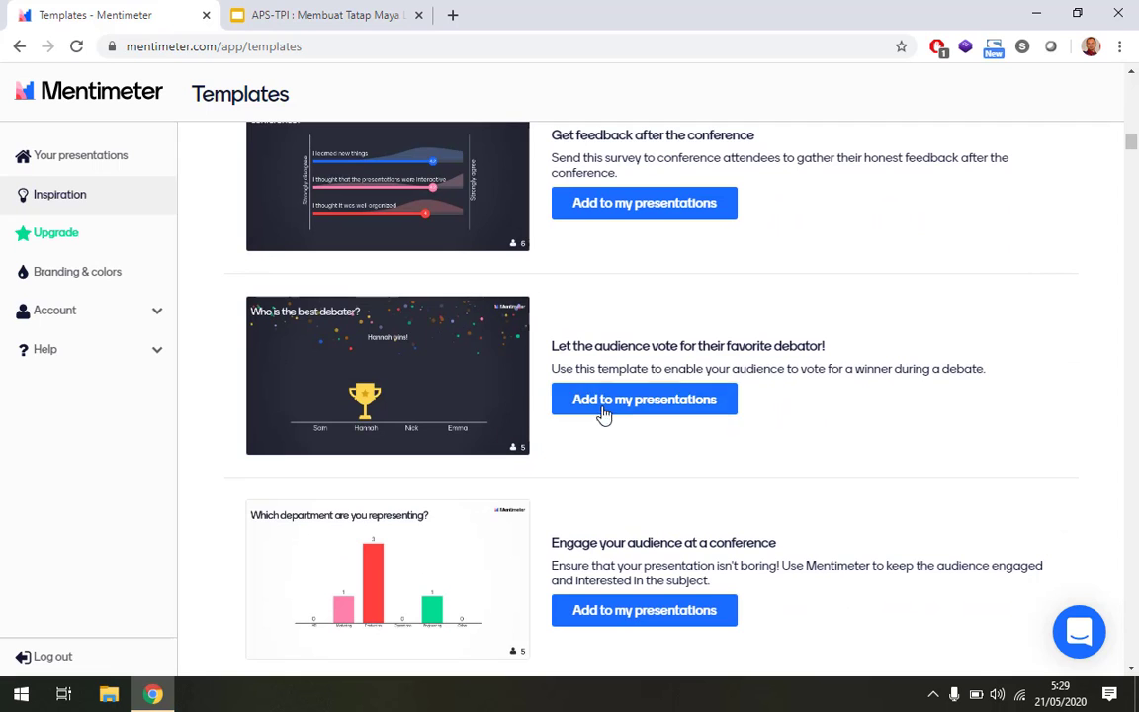
{"action": "scroll", "coordinate": [795, 399], "scroll_direction": "down", "scroll_amount": 8}
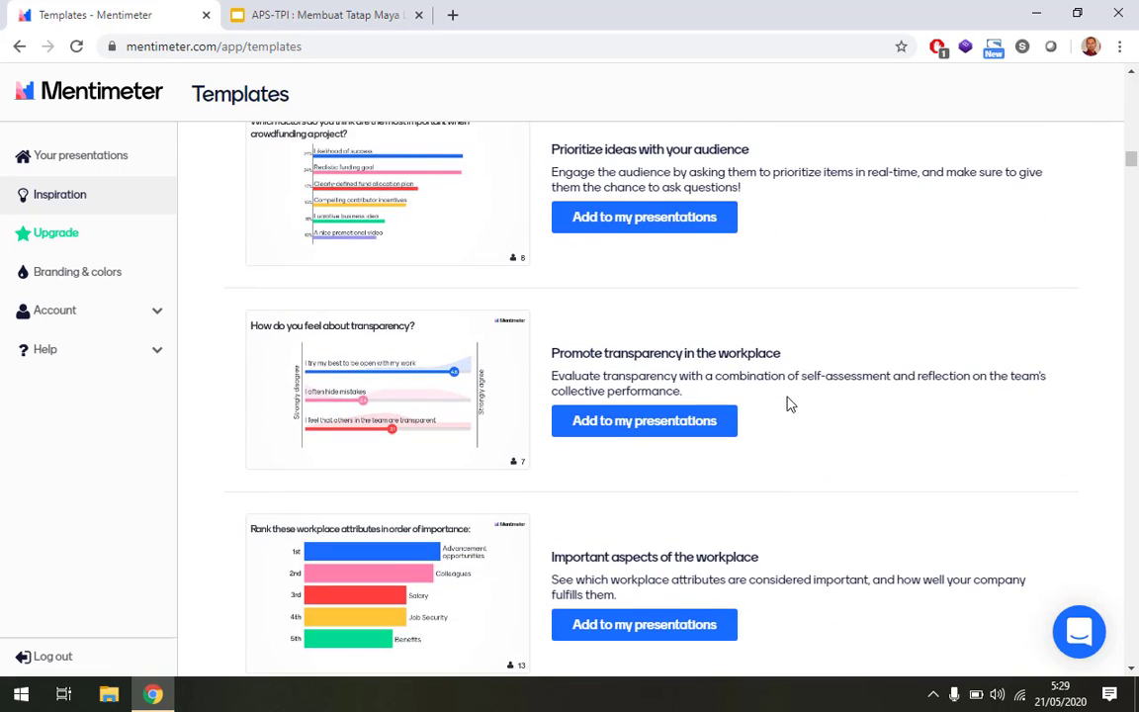
{"action": "scroll", "coordinate": [789, 405], "scroll_direction": "down", "scroll_amount": 3}
{"action": "scroll", "coordinate": [790, 404], "scroll_direction": "down", "scroll_amount": 3}
{"action": "scroll", "coordinate": [789, 400], "scroll_direction": "up", "scroll_amount": 17}
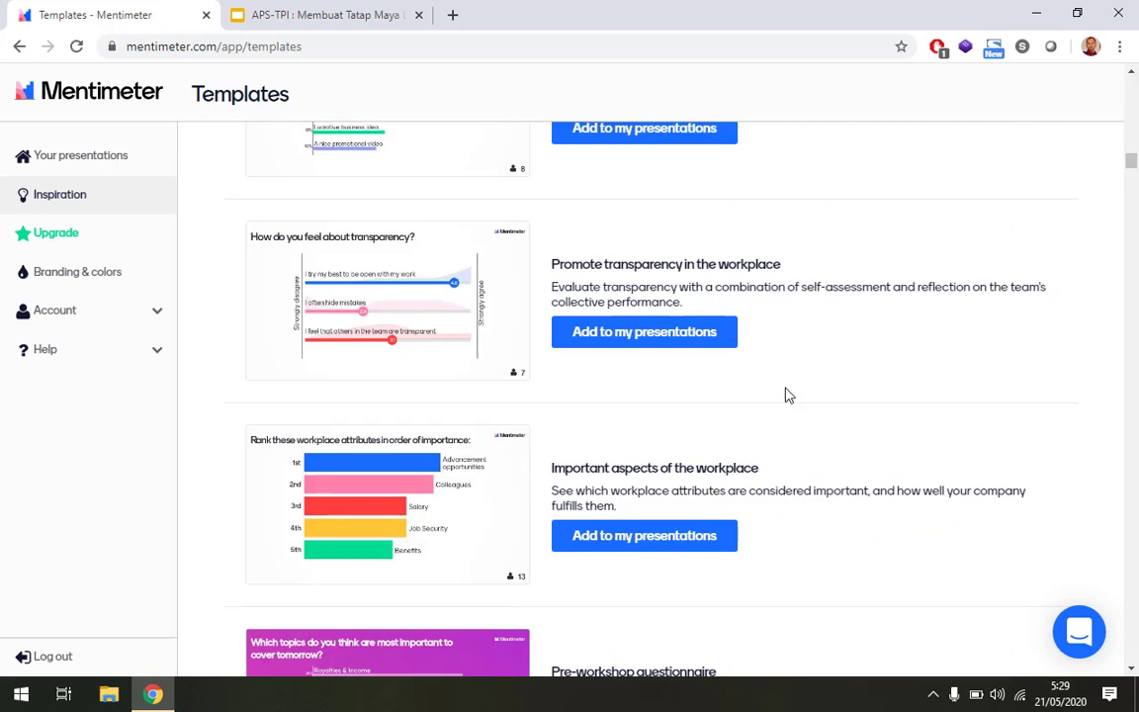
{"action": "scroll", "coordinate": [788, 395], "scroll_direction": "up", "scroll_amount": 5}
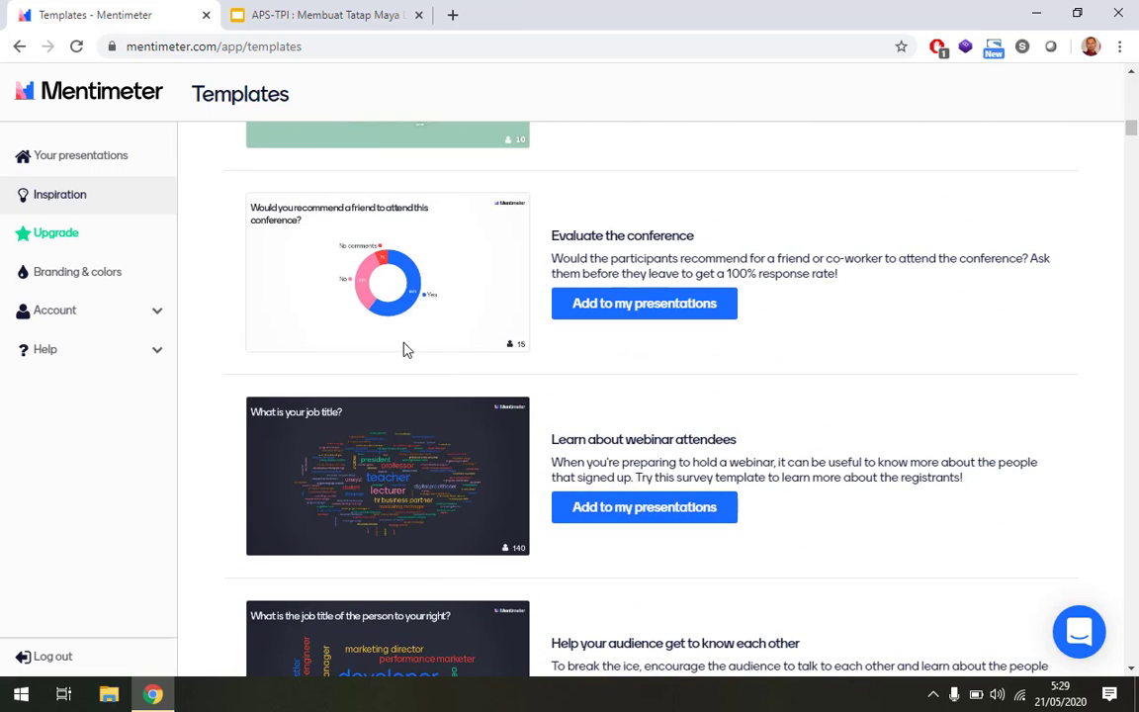
{"action": "left_click", "coordinate": [49, 234]}
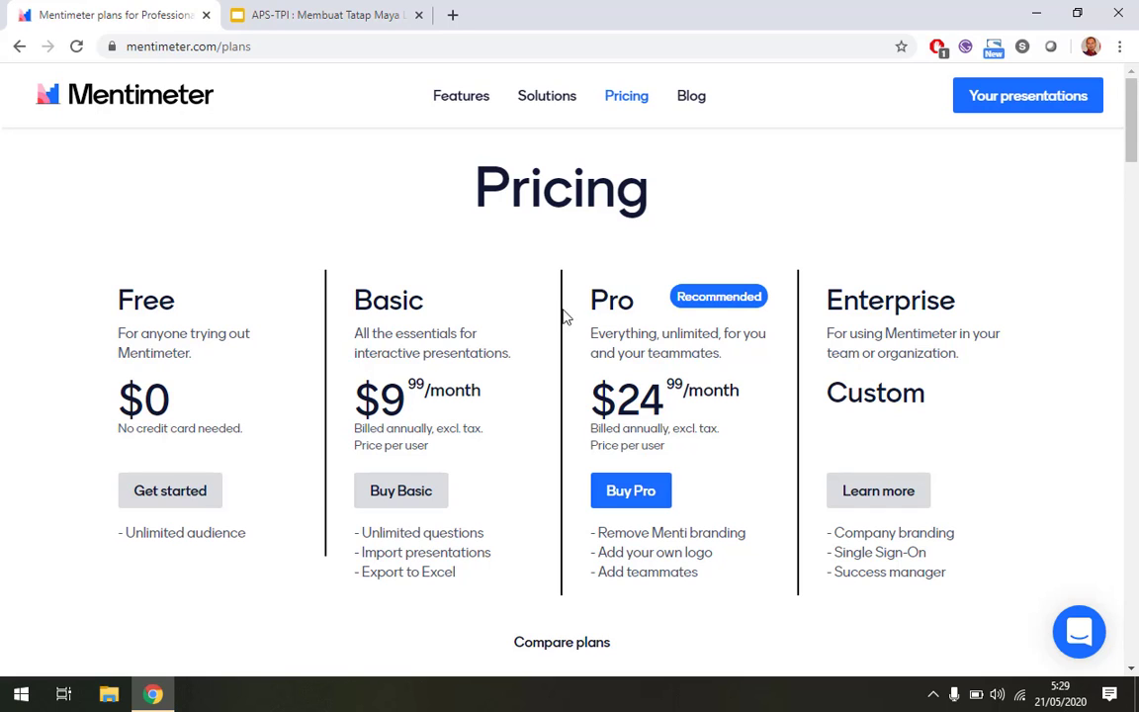
View the Branding & colors page about custom themes and expand the Account menu.
{"action": "left_click", "coordinate": [12, 46]}
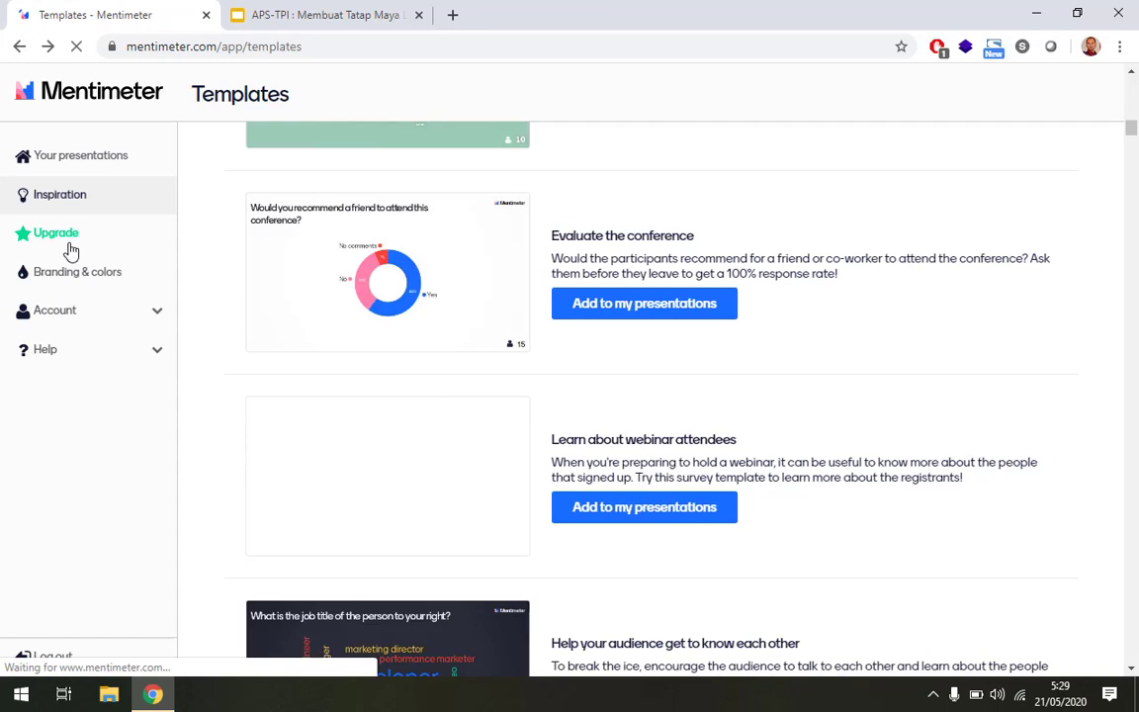
{"action": "left_click", "coordinate": [72, 283]}
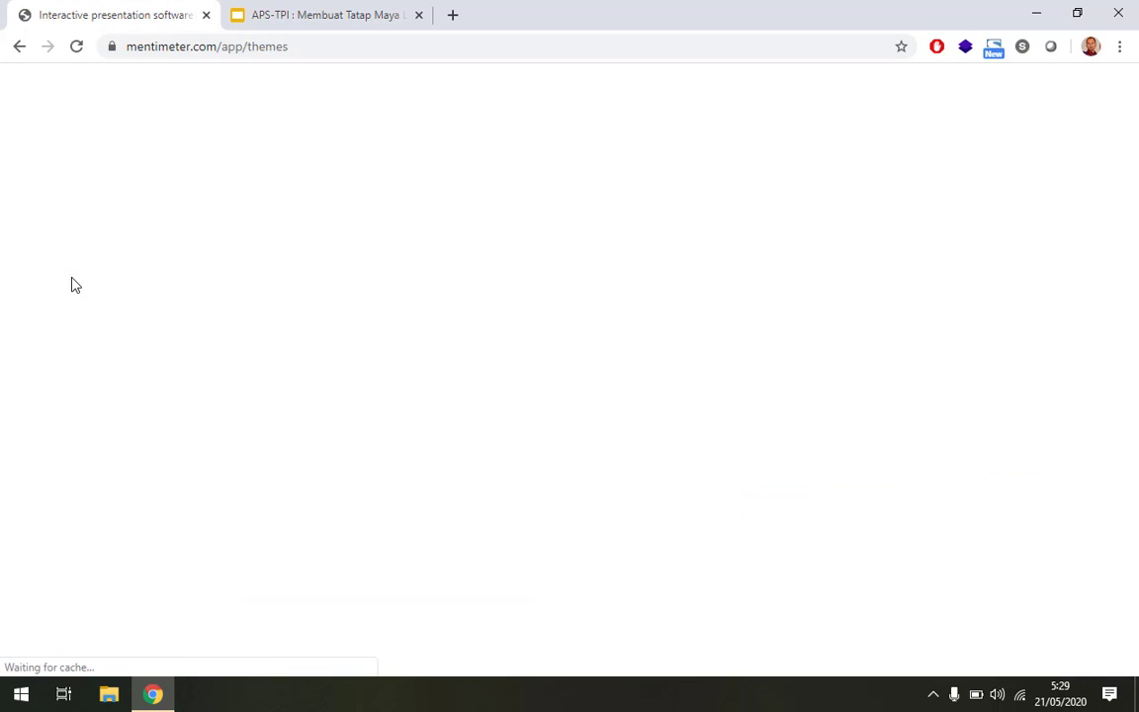
{"action": "scroll", "coordinate": [530, 255], "scroll_direction": "down", "scroll_amount": 3}
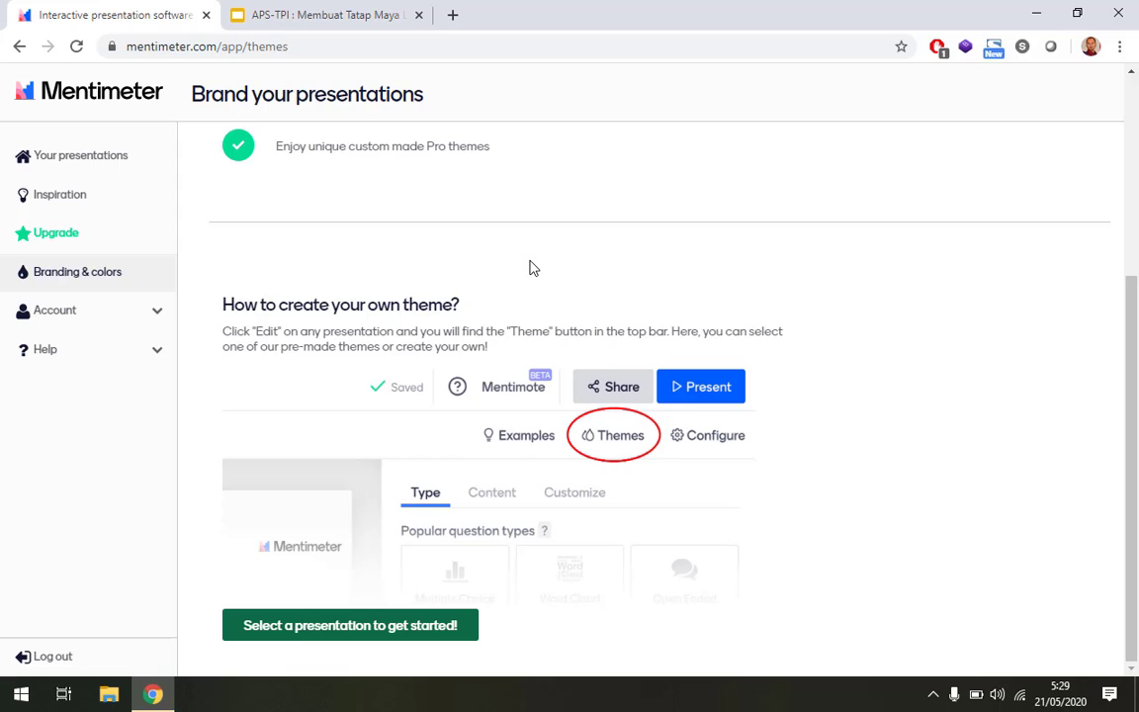
{"action": "scroll", "coordinate": [531, 267], "scroll_direction": "up", "scroll_amount": 3}
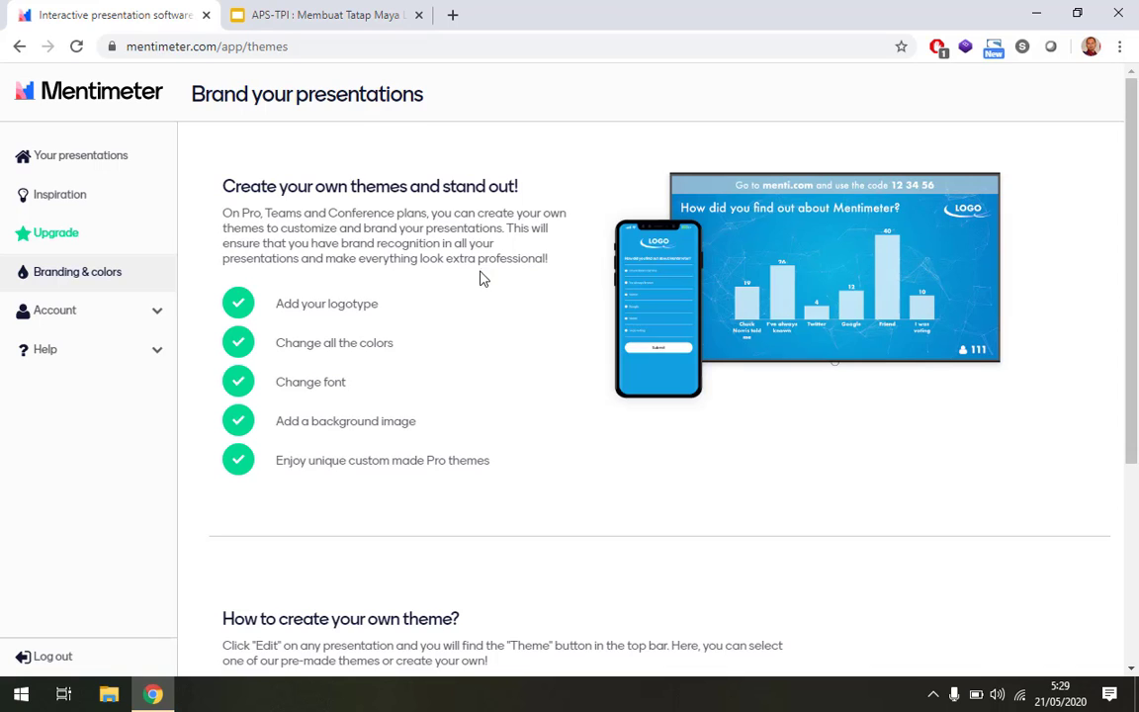
{"action": "left_click", "coordinate": [139, 312]}
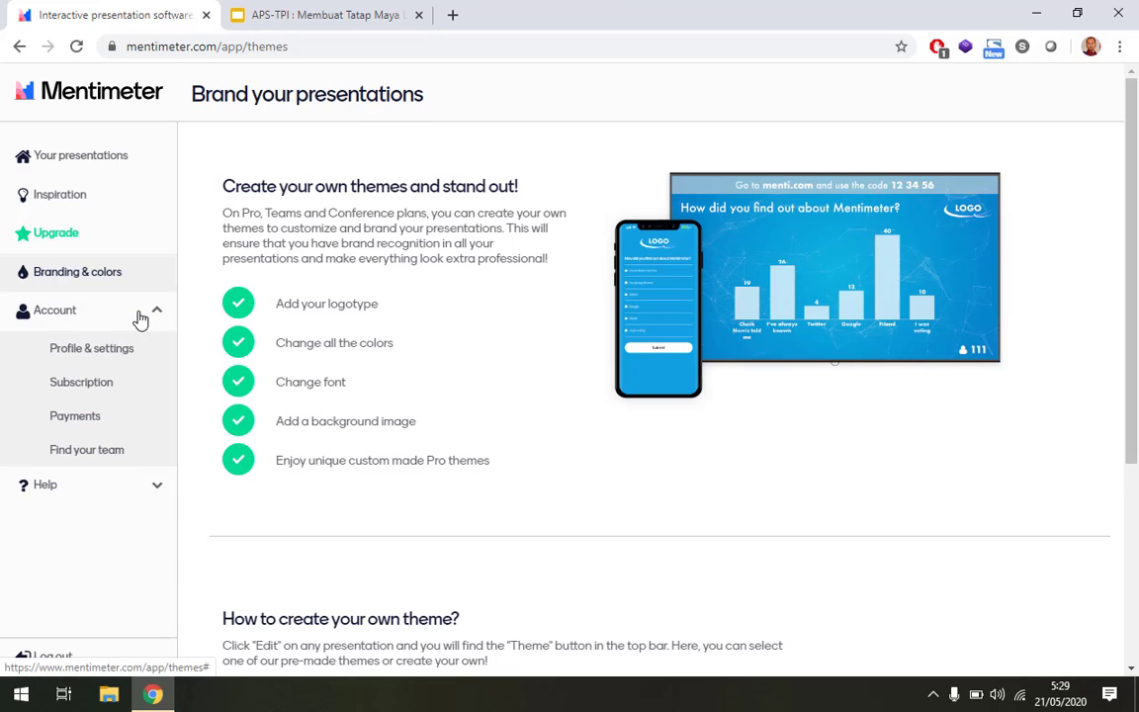
In Profile & settings, enter the name, turn off emailed results, and save.
{"action": "left_click", "coordinate": [97, 350]}
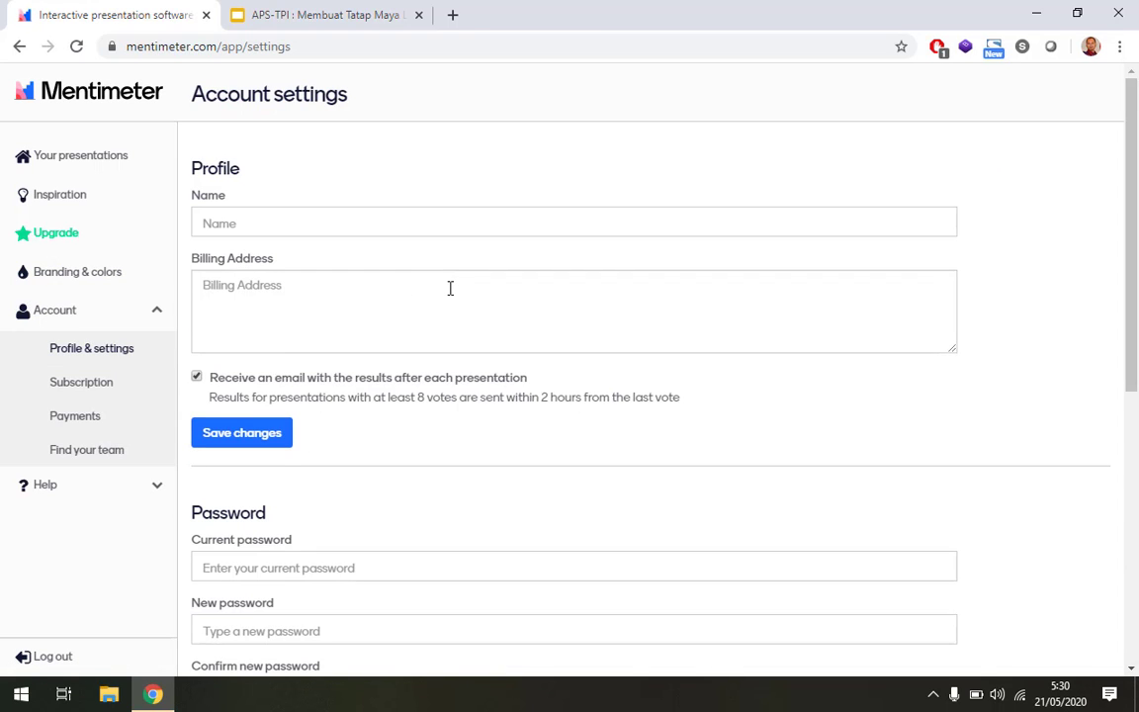
{"action": "scroll", "coordinate": [450, 287], "scroll_direction": "down", "scroll_amount": 3}
{"action": "scroll", "coordinate": [450, 288], "scroll_direction": "up", "scroll_amount": 3}
{"action": "left_click", "coordinate": [313, 219]}
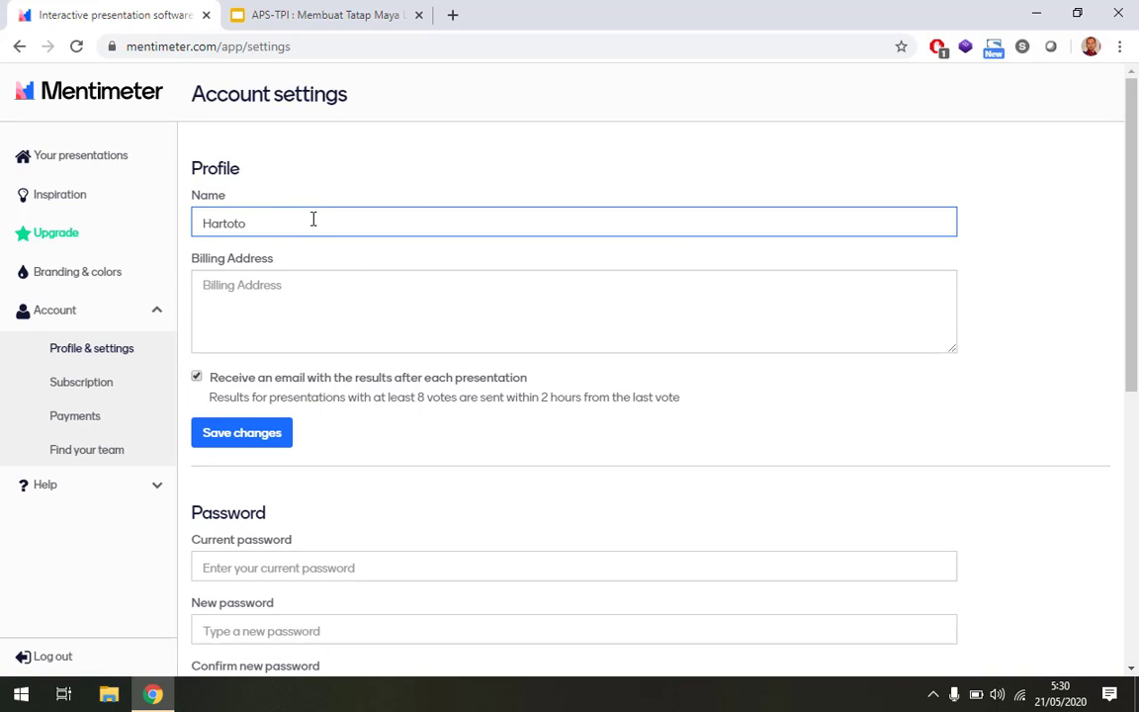
{"action": "left_click", "coordinate": [196, 377]}
{"action": "left_click", "coordinate": [212, 436]}
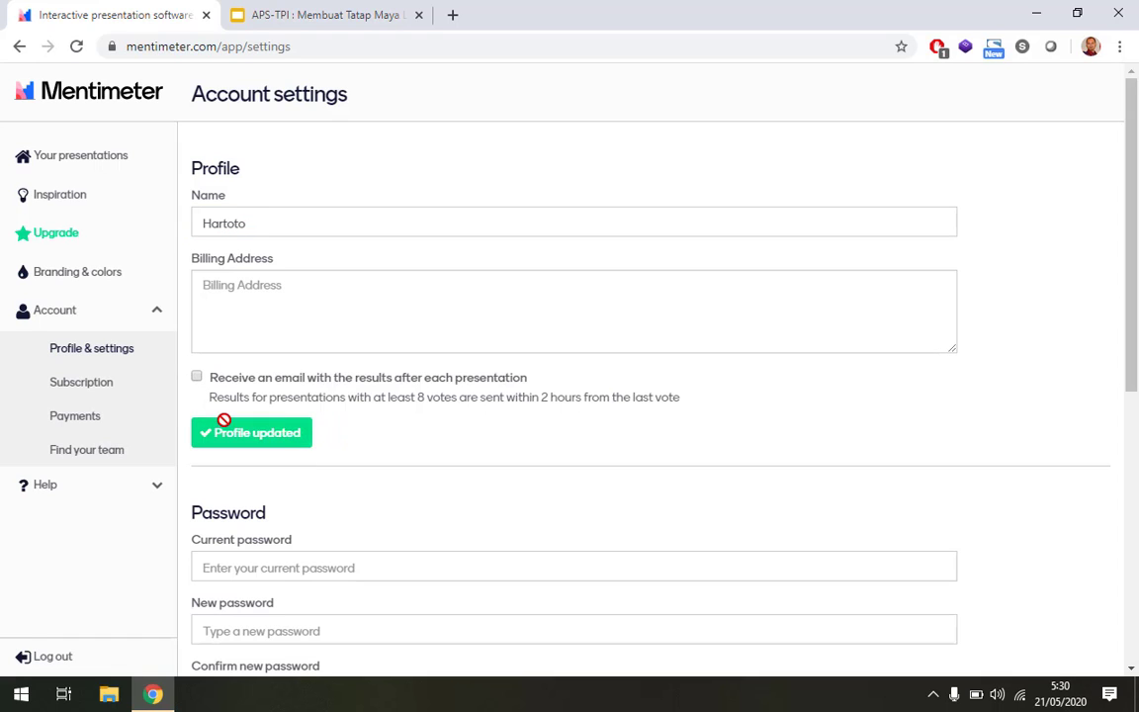
Open the Subscription page showing the Mentimeter Free plan and upgrade options.
{"action": "scroll", "coordinate": [301, 390], "scroll_direction": "down", "scroll_amount": 3}
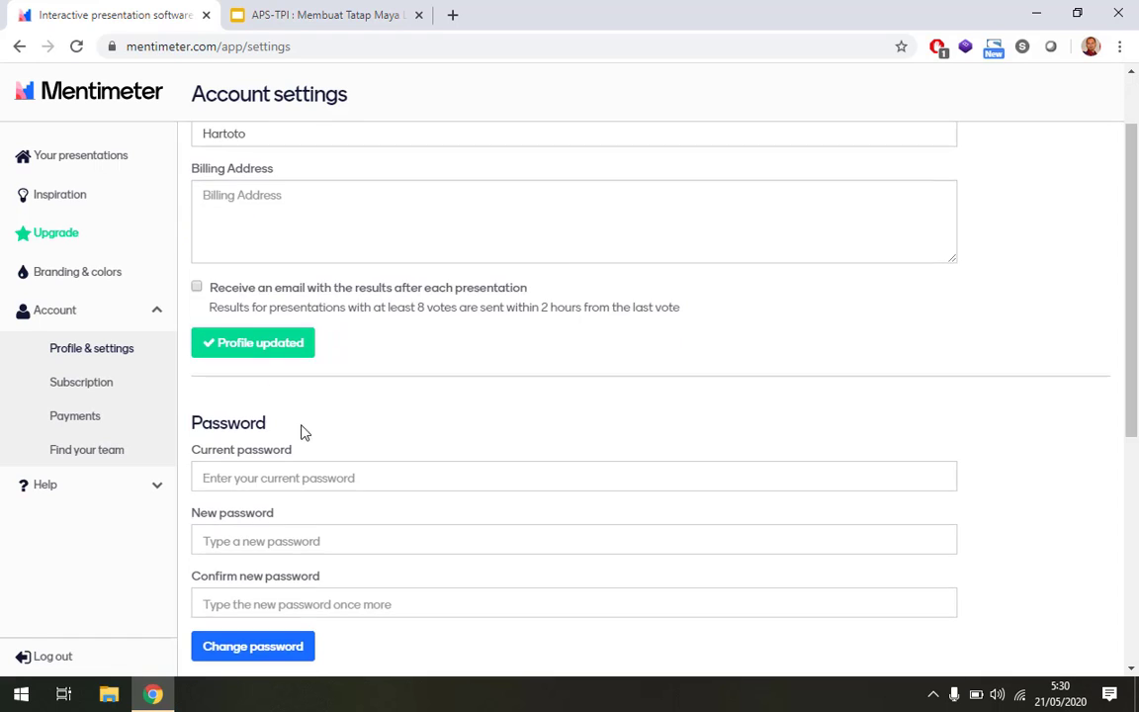
{"action": "scroll", "coordinate": [217, 379], "scroll_direction": "down", "scroll_amount": 3}
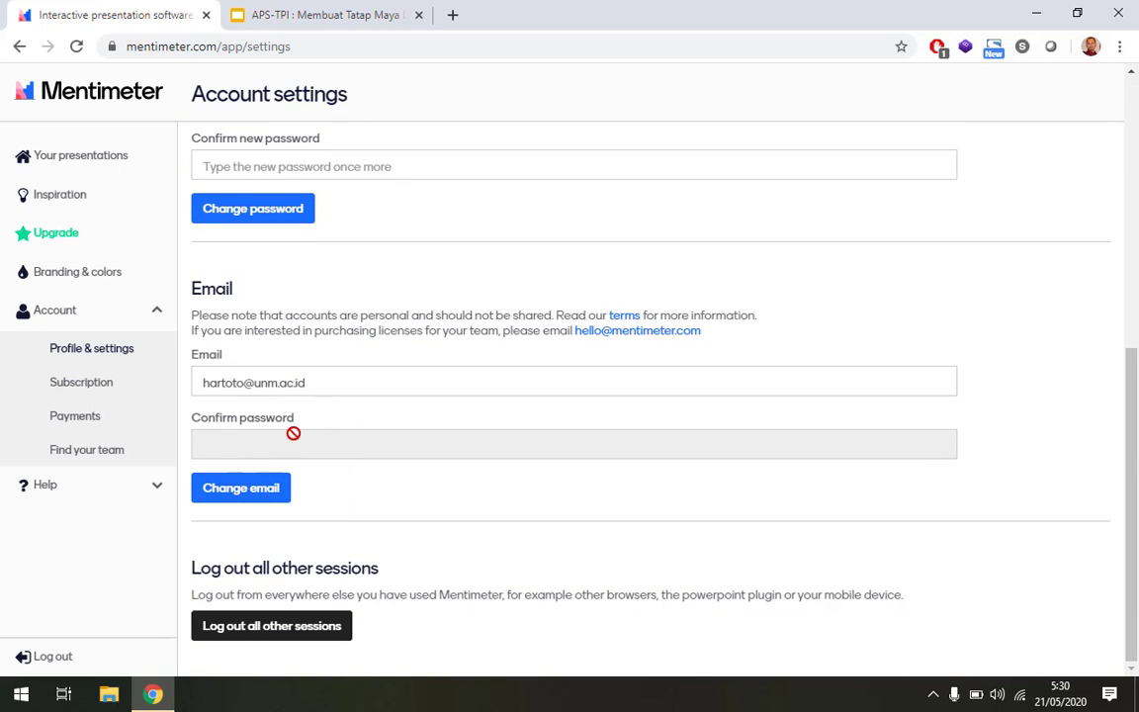
{"action": "left_click", "coordinate": [81, 392]}
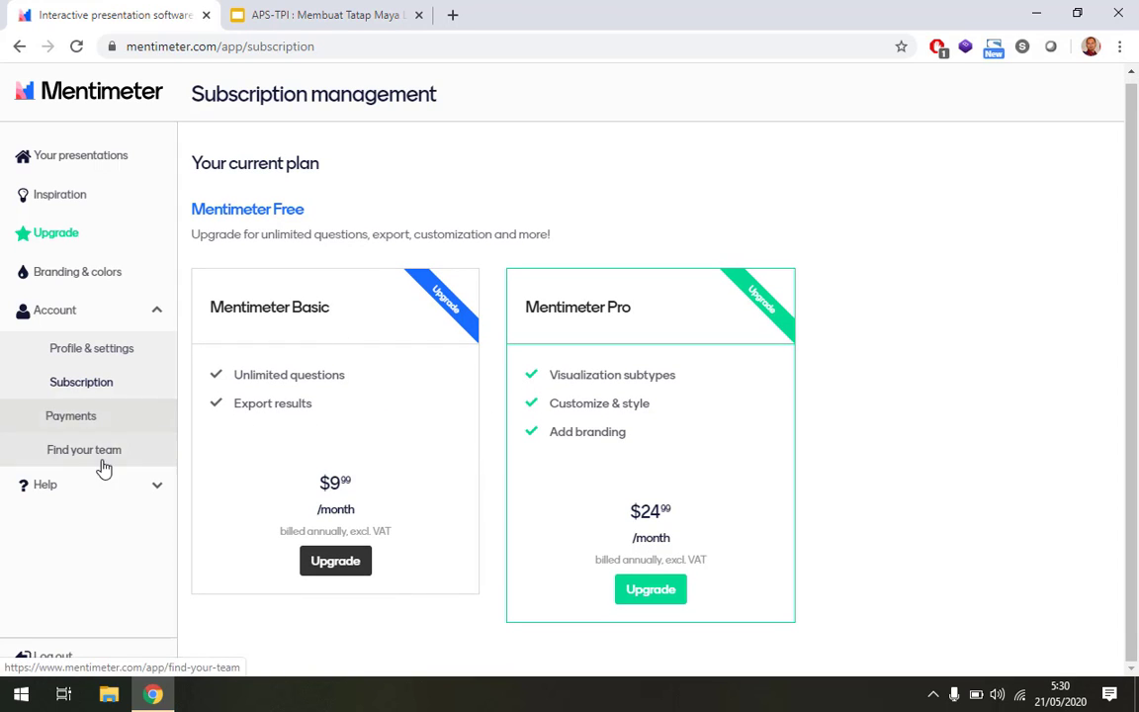
Look over Payments and the Help > PowerPoint plugin page, then return to Your presentations.
{"action": "left_click", "coordinate": [87, 427]}
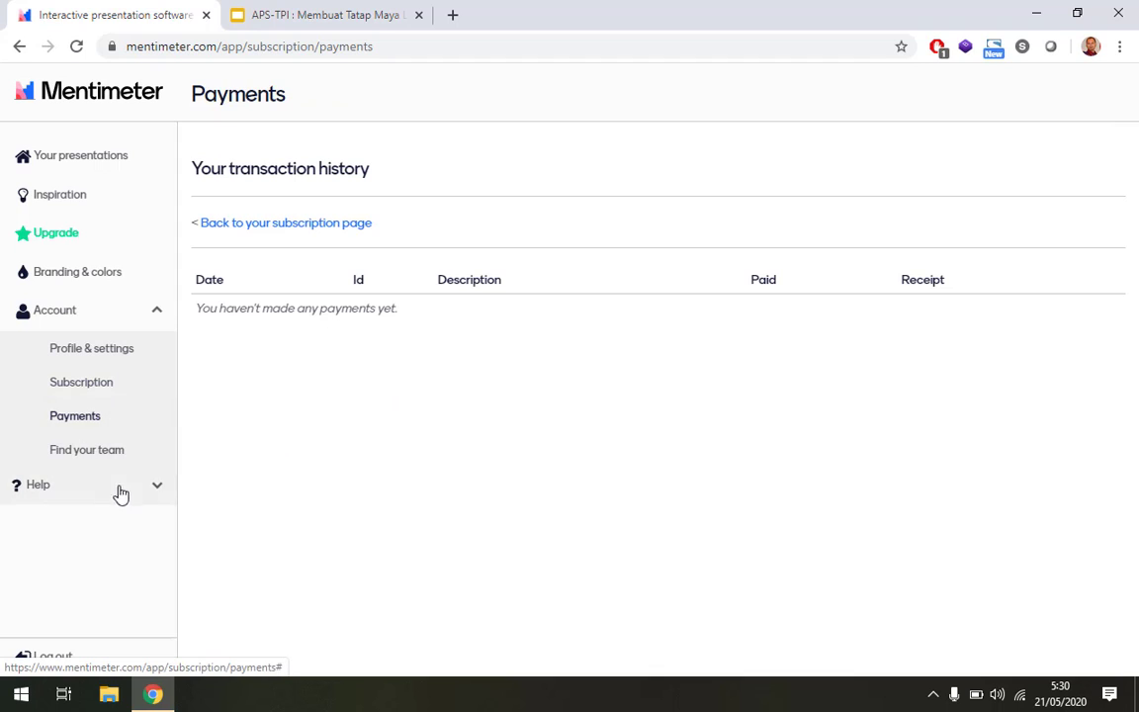
{"action": "left_click", "coordinate": [150, 494]}
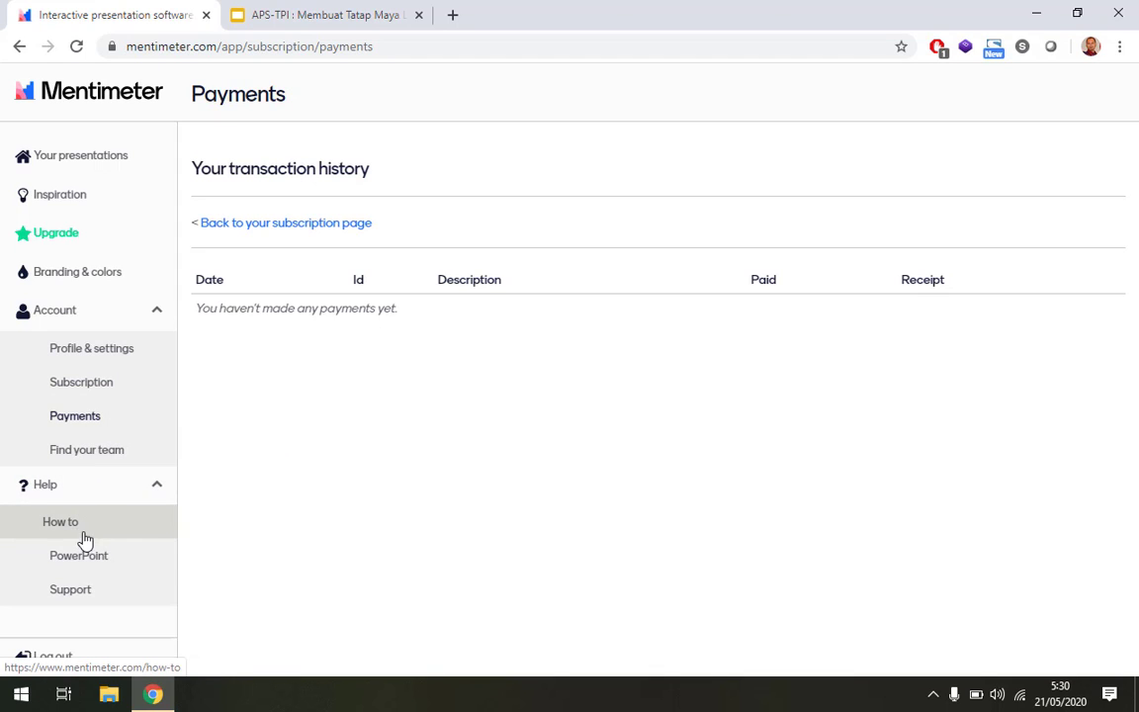
{"action": "left_click", "coordinate": [89, 565]}
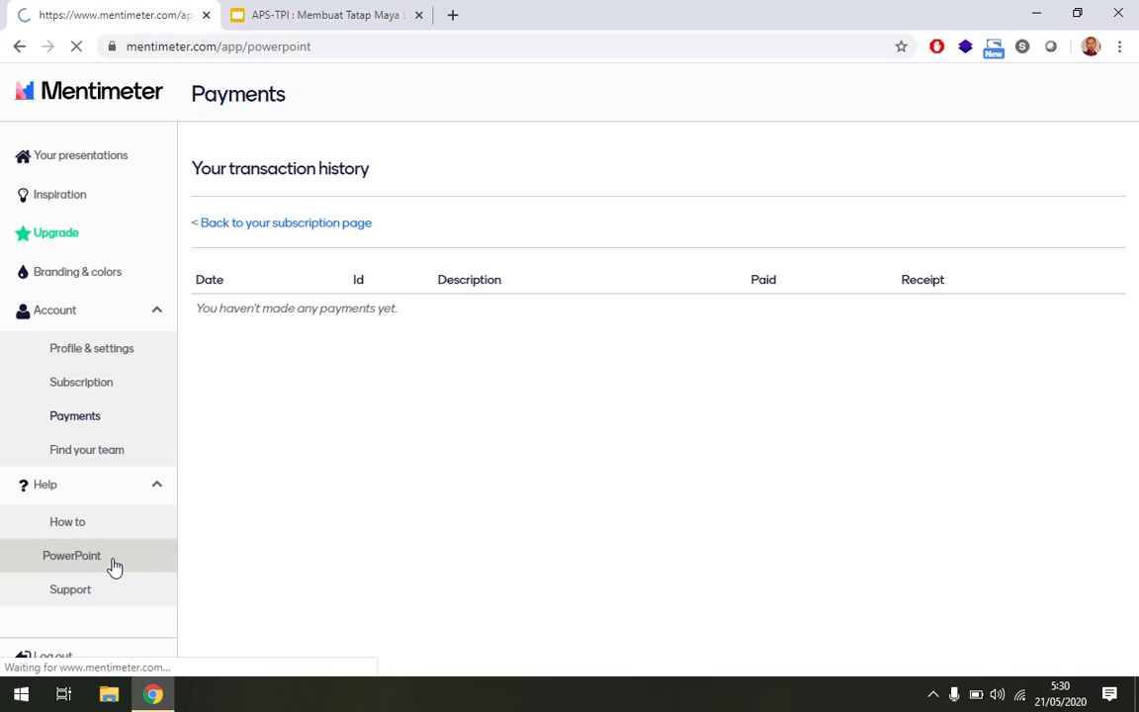
{"action": "scroll", "coordinate": [592, 432], "scroll_direction": "down", "scroll_amount": 1}
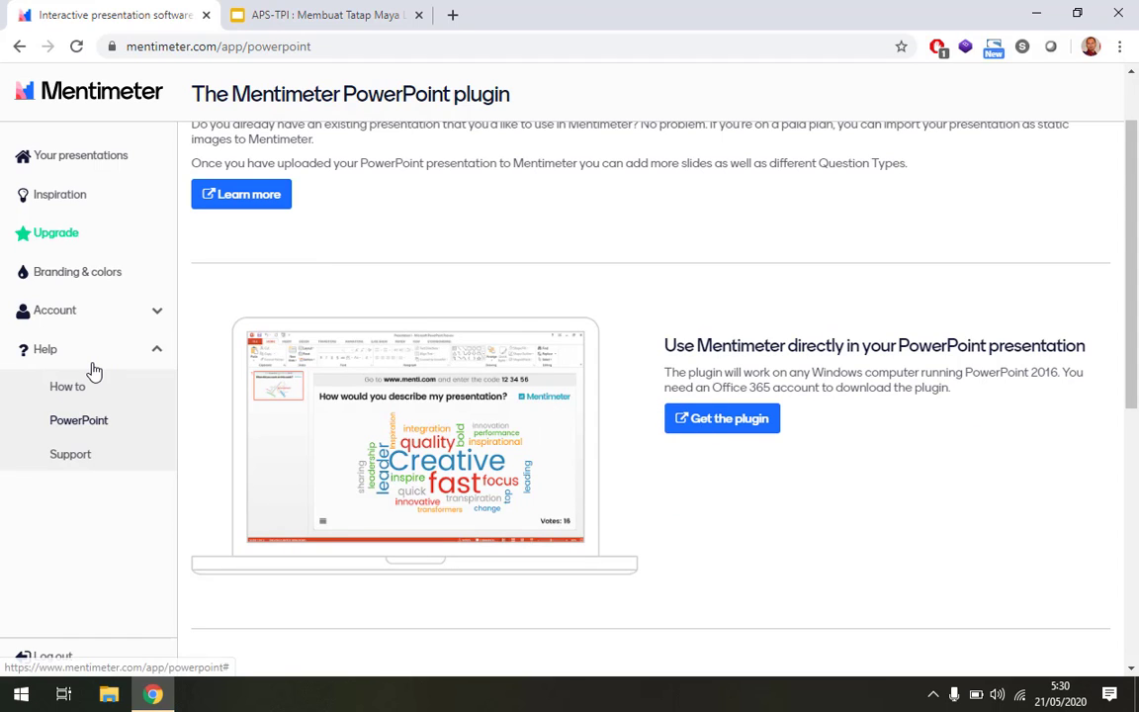
{"action": "scroll", "coordinate": [92, 371], "scroll_direction": "up", "scroll_amount": 1}
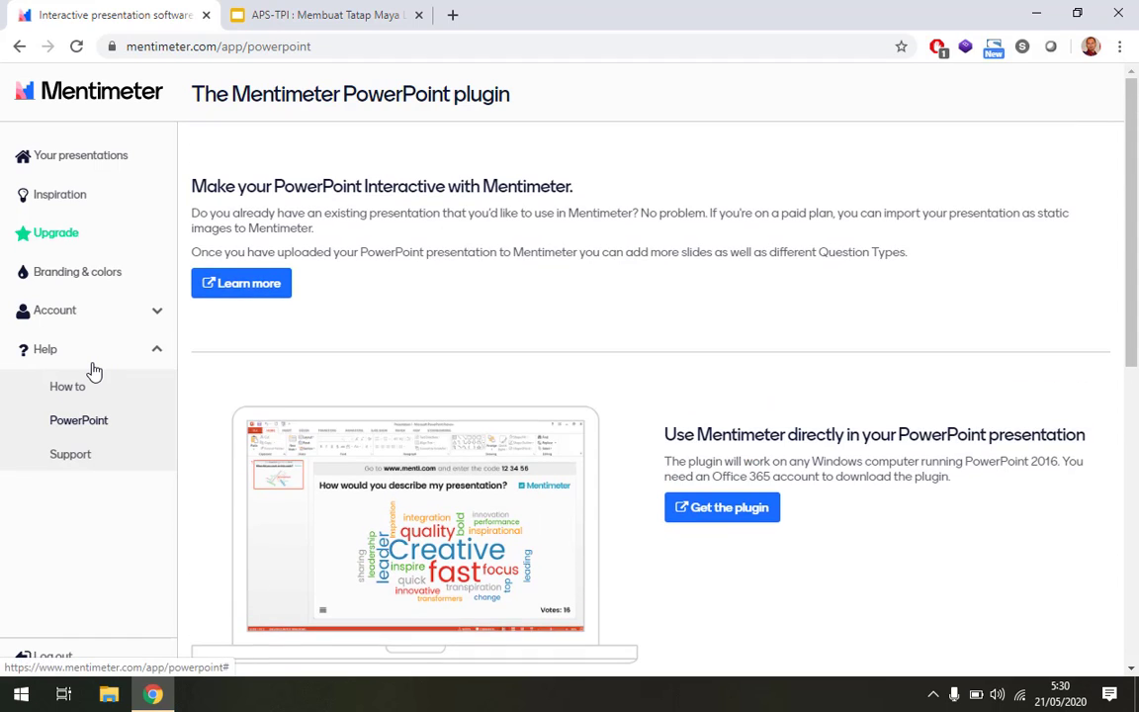
{"action": "left_click", "coordinate": [63, 170]}
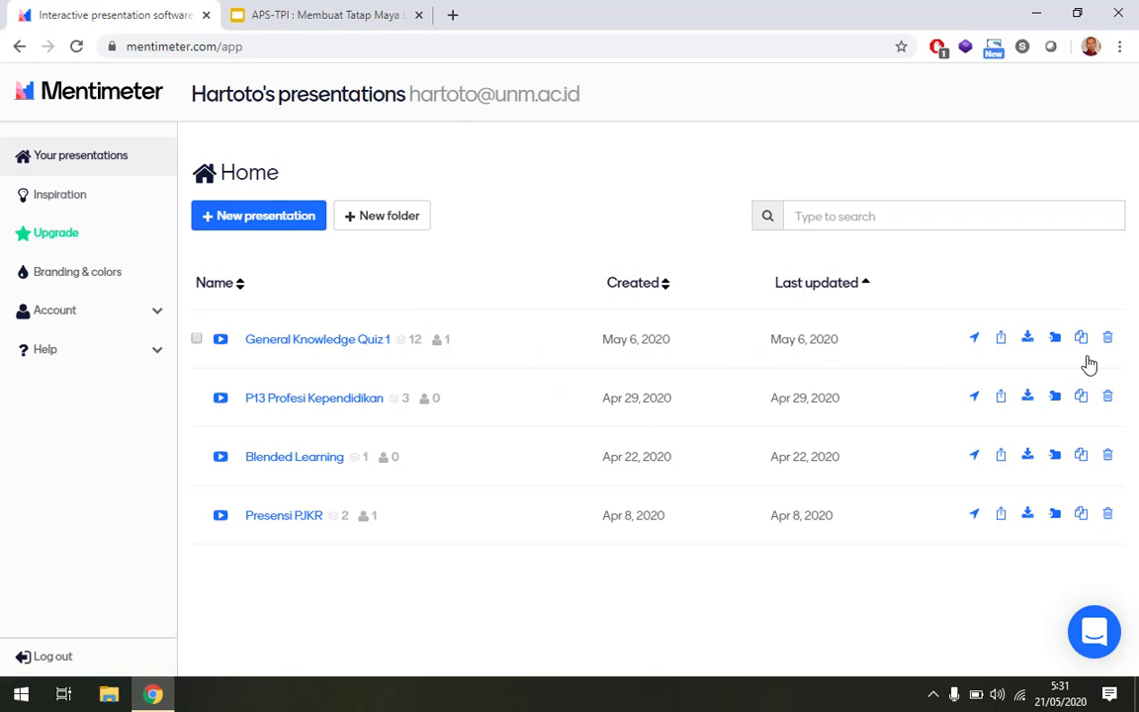
Start a new presentation, name it 'Webinar APS-TPI' and create it.
{"action": "left_click", "coordinate": [300, 217]}
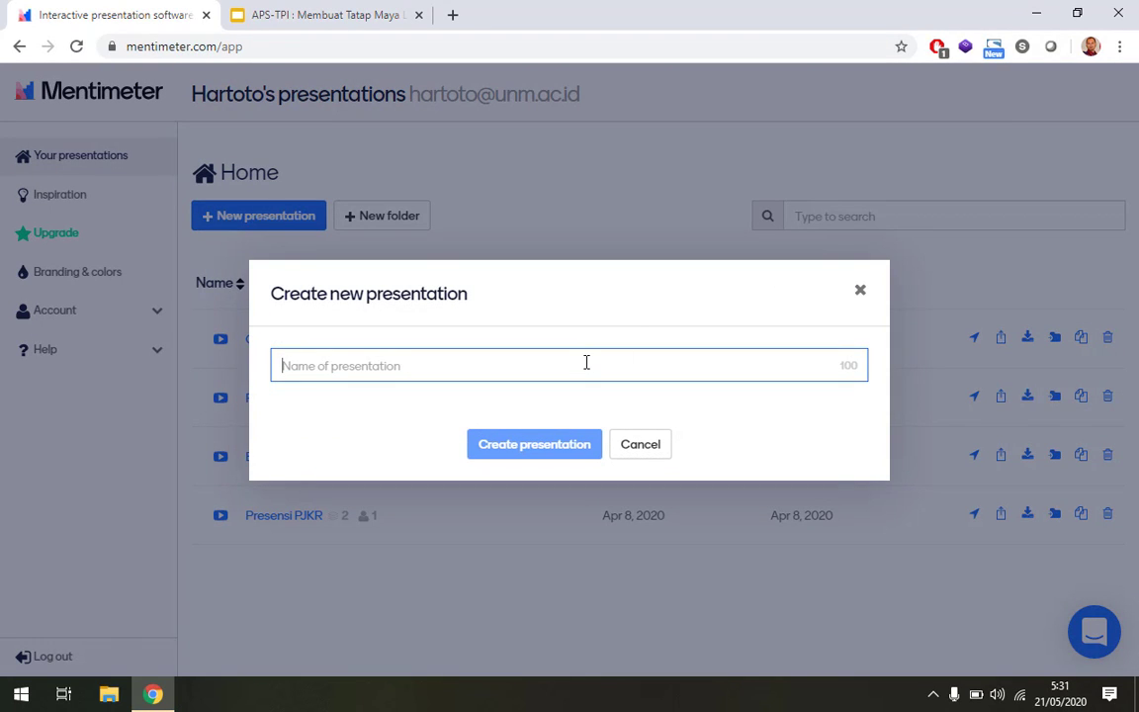
{"action": "type", "text": "Webinar APS-TPI"}
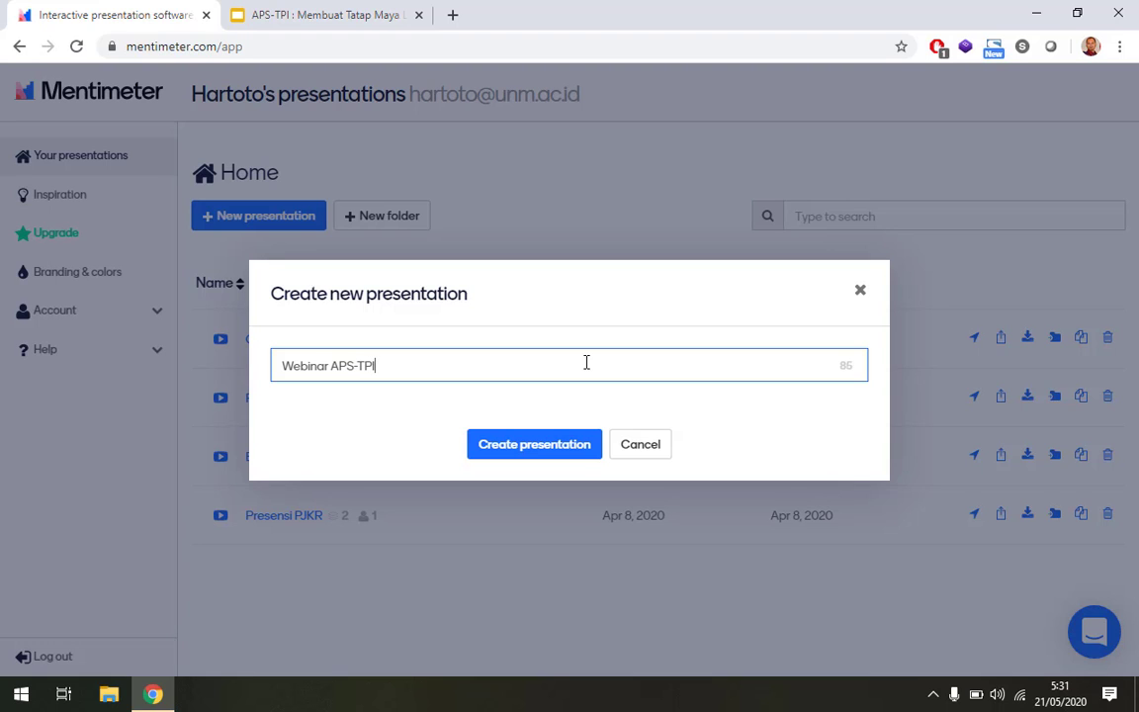
{"action": "left_click", "coordinate": [553, 445]}
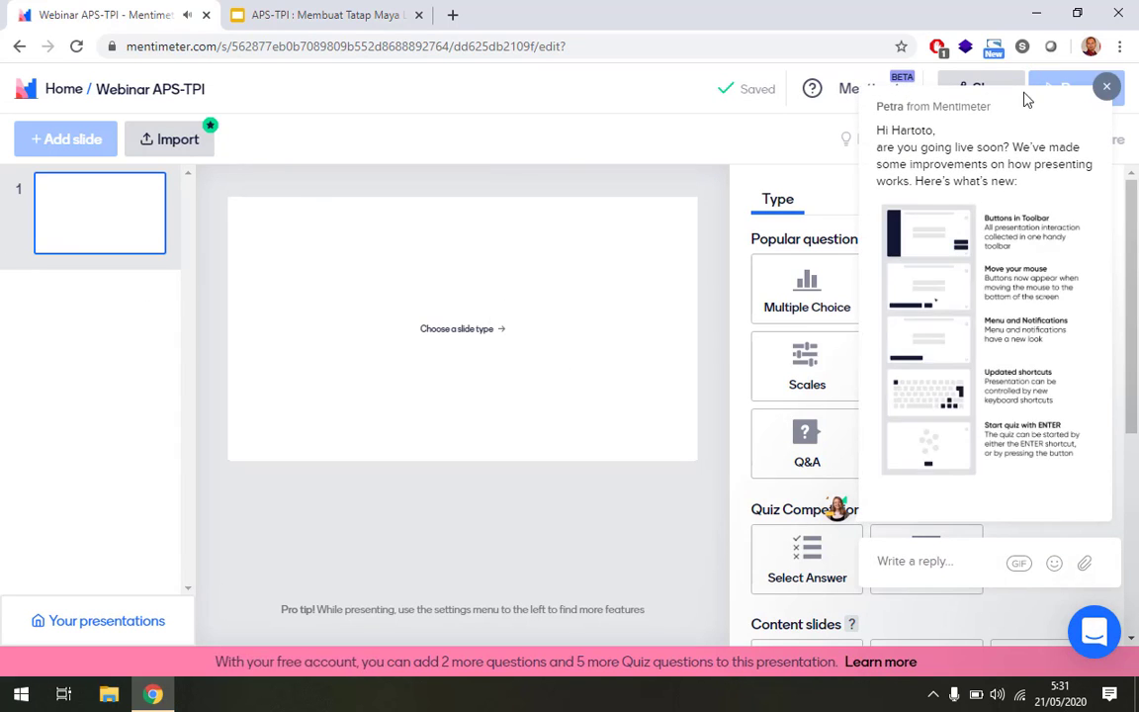
Close the Intercom chat popup and scroll the slide Type panel to Content slides.
{"action": "left_click", "coordinate": [1105, 85]}
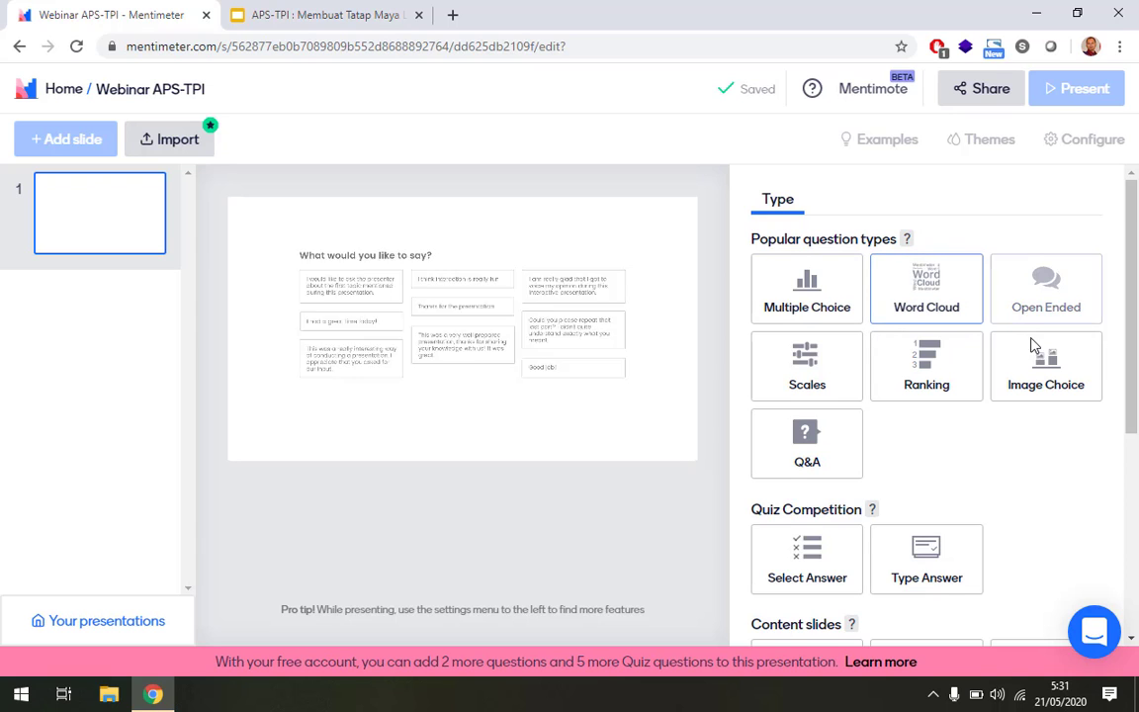
{"action": "scroll", "coordinate": [1029, 343], "scroll_direction": "down", "scroll_amount": 1}
{"action": "scroll", "coordinate": [1029, 345], "scroll_direction": "down", "scroll_amount": 3}
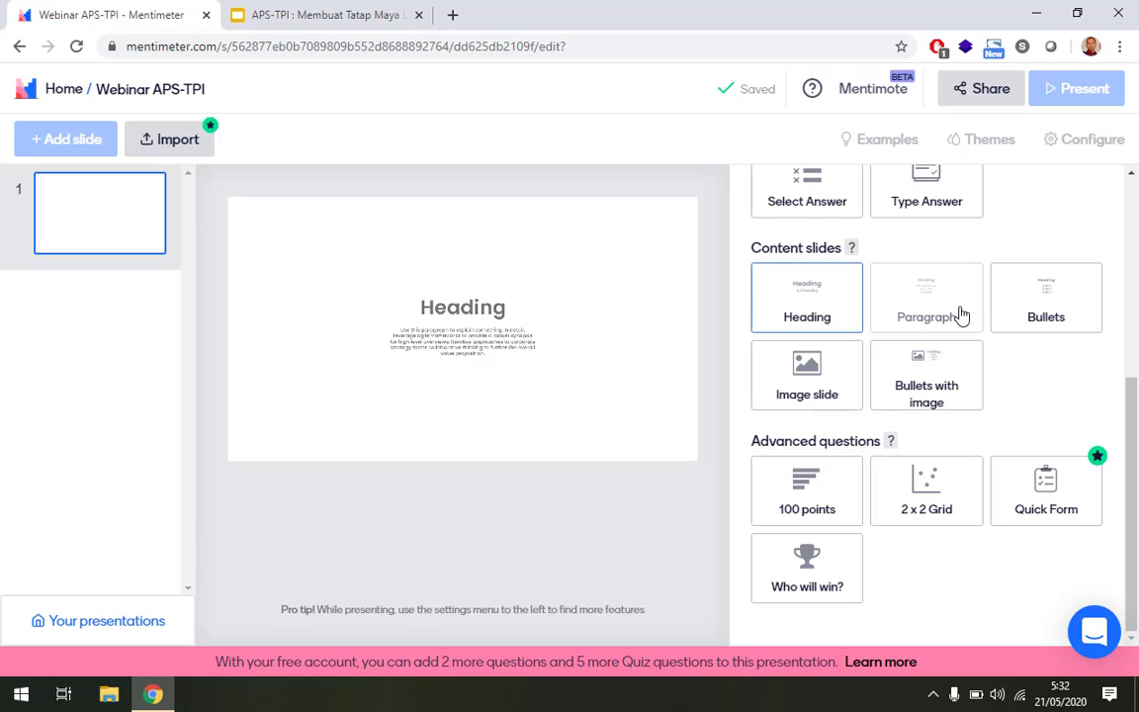
Make the first slide a Heading slide titled 'Webinar APS-TPI'.
{"action": "left_click", "coordinate": [803, 292]}
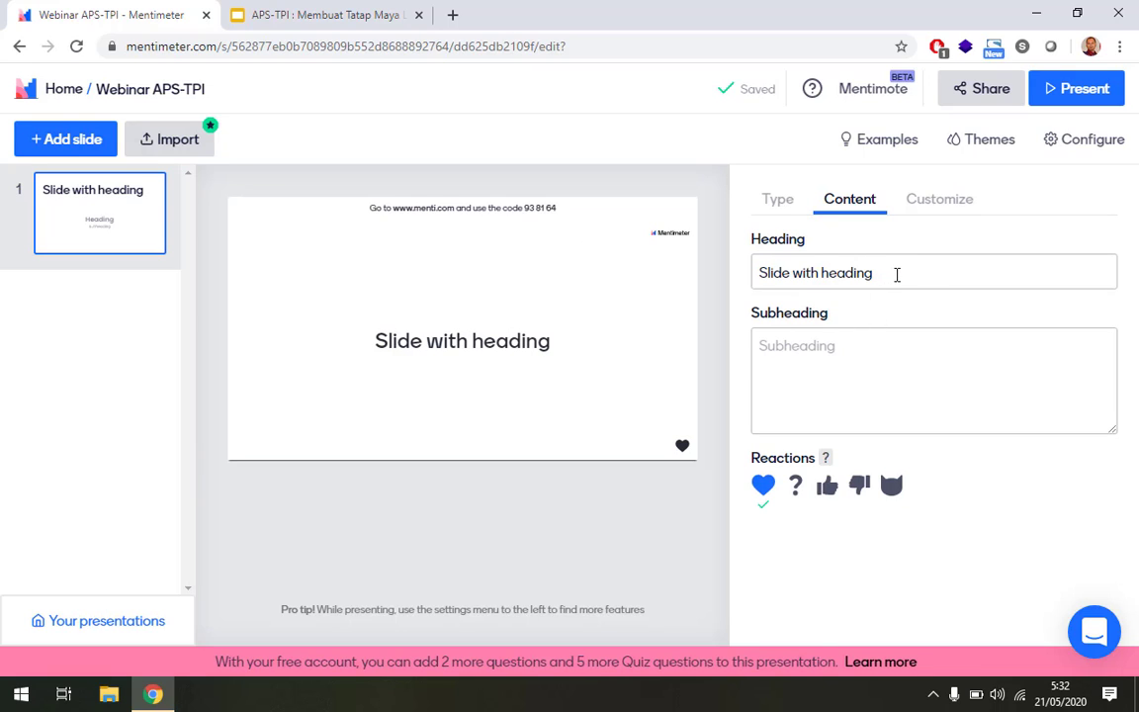
{"action": "left_click", "coordinate": [838, 275]}
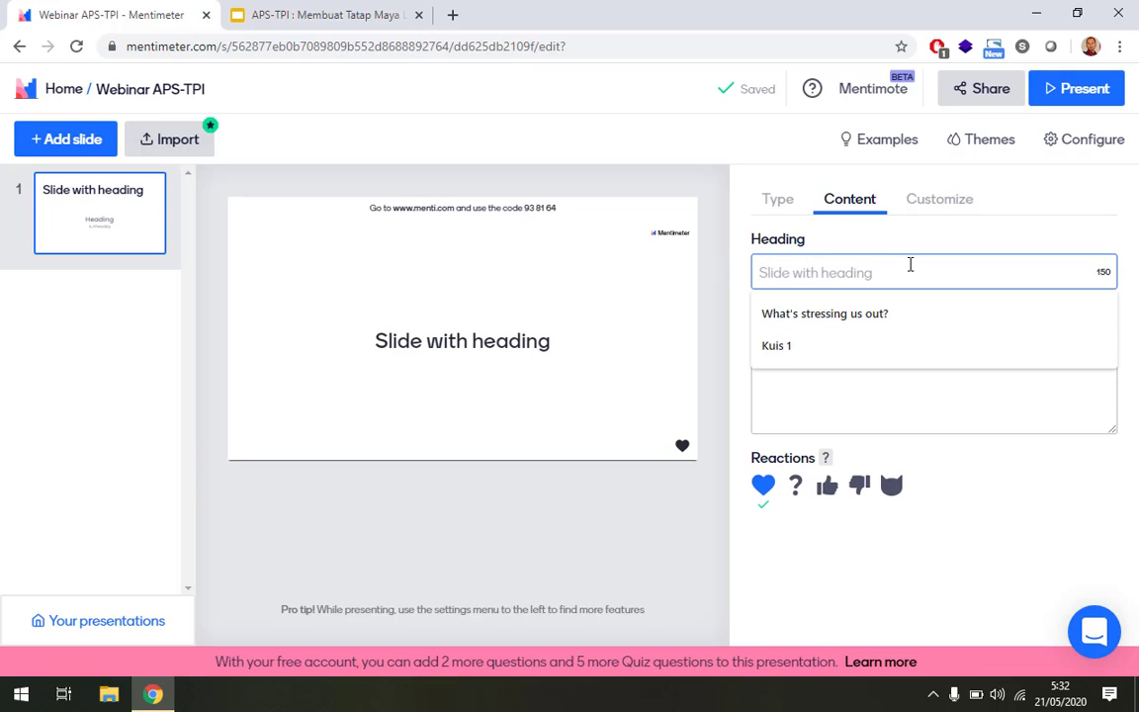
{"action": "type", "text": "Sel"}
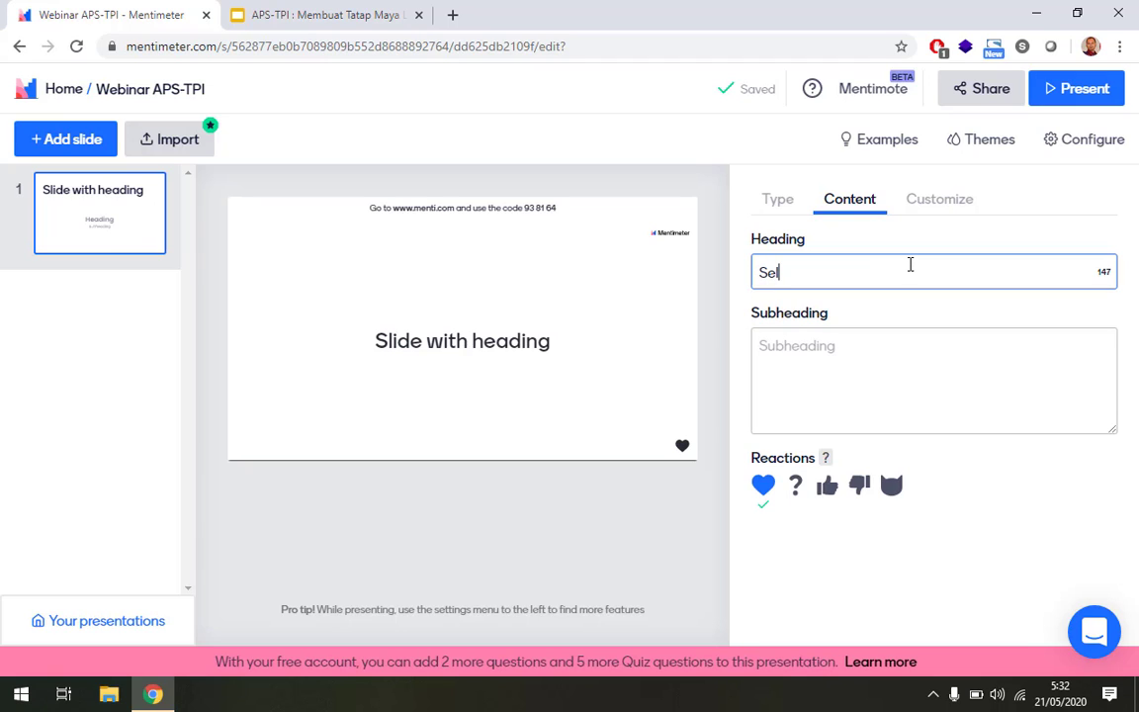
{"action": "key", "text": "BackSpace"}
{"action": "key", "text": "BackSpace"}
{"action": "key", "text": "BackSpace"}
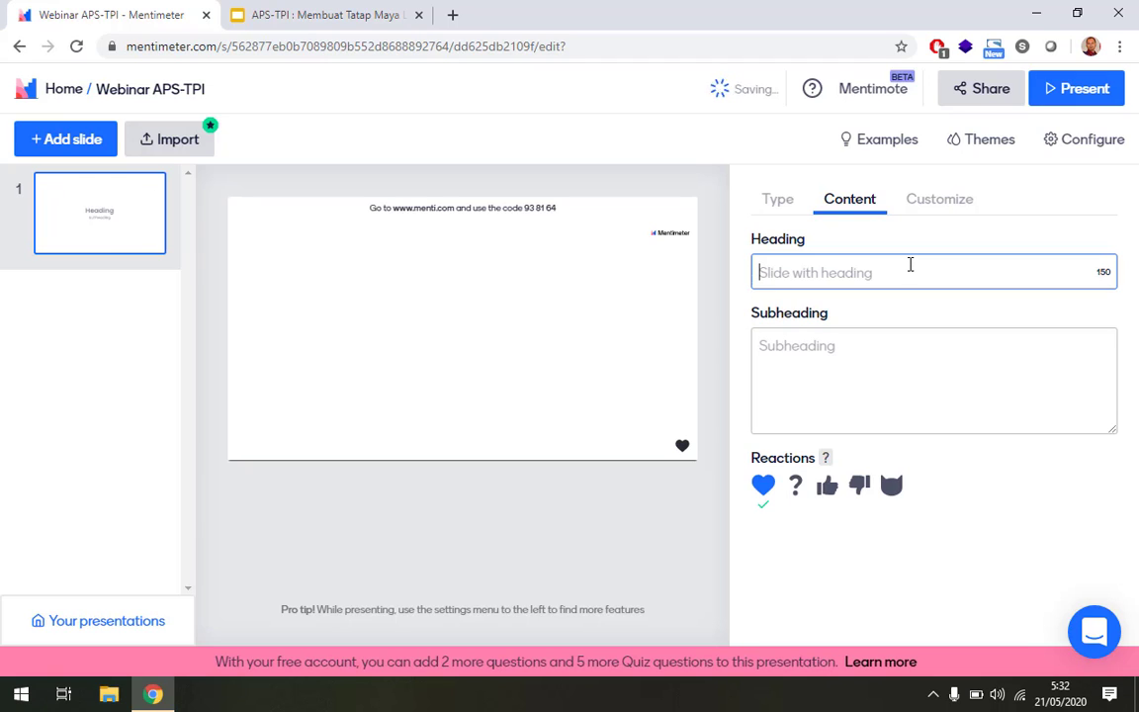
{"action": "type", "text": "Webinar AP"}
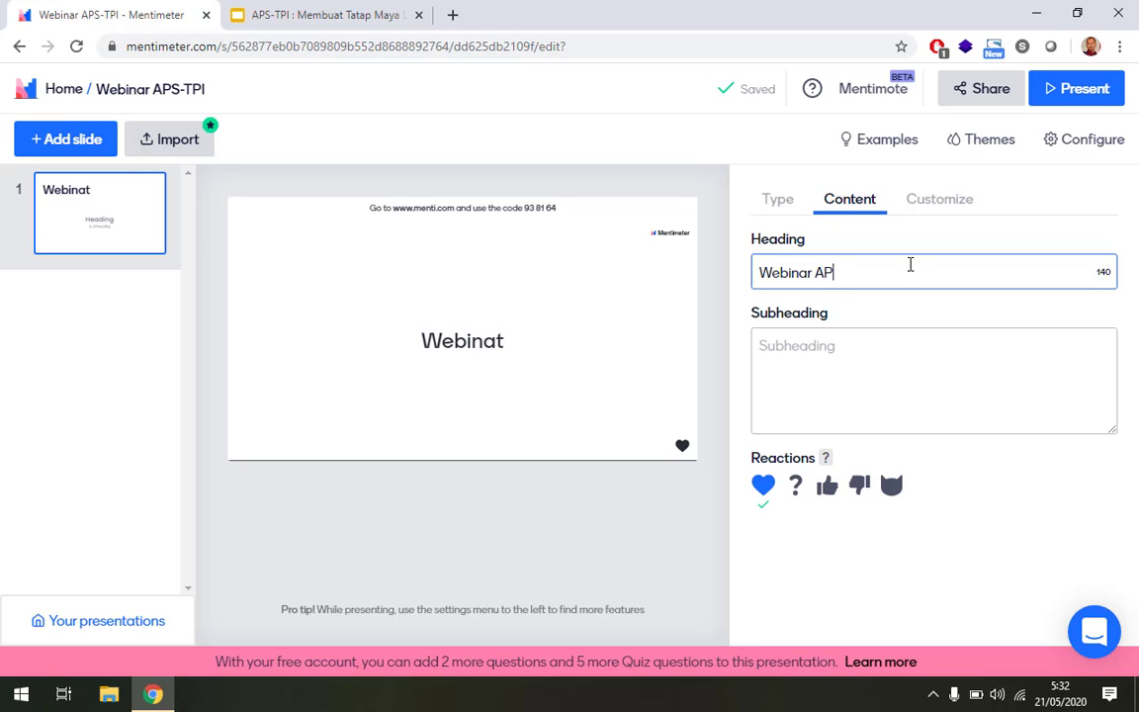
{"action": "type", "text": "S-TPI"}
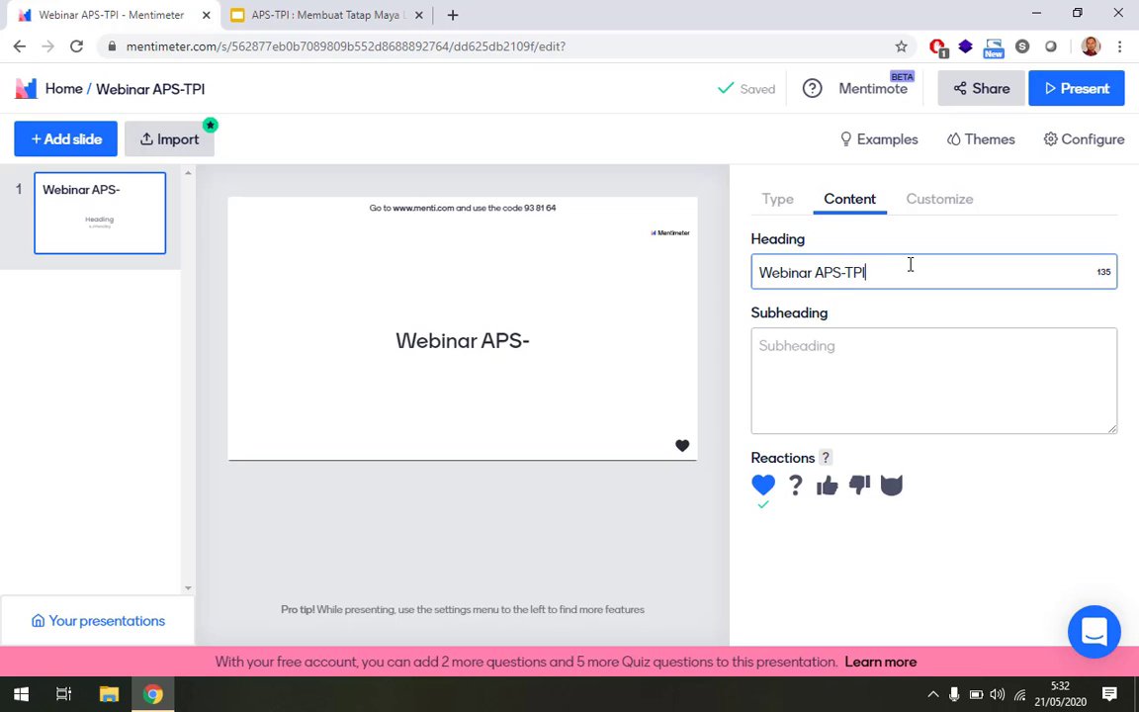
Add the subheading 'Selamat datang di webinar Asosiasi Prodi Teknologi Pendidikan seluruh Indonesia'.
{"action": "left_click", "coordinate": [843, 343]}
{"action": "type", "text": "Sela"}
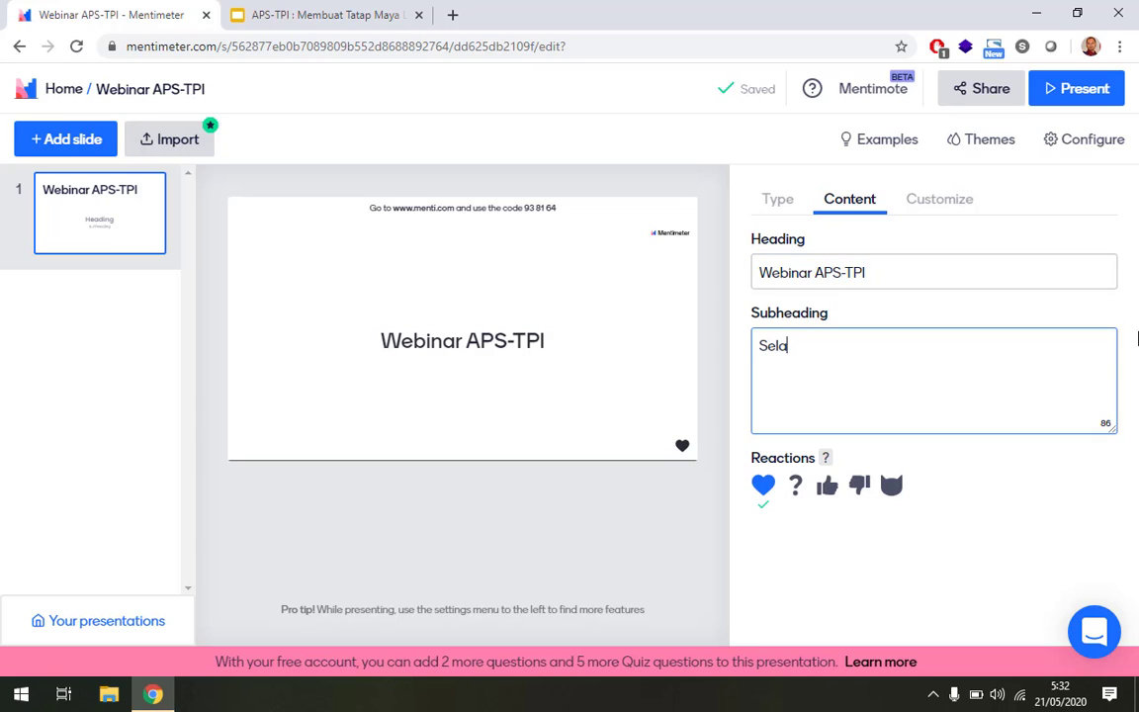
{"action": "type", "text": "matdatan"}
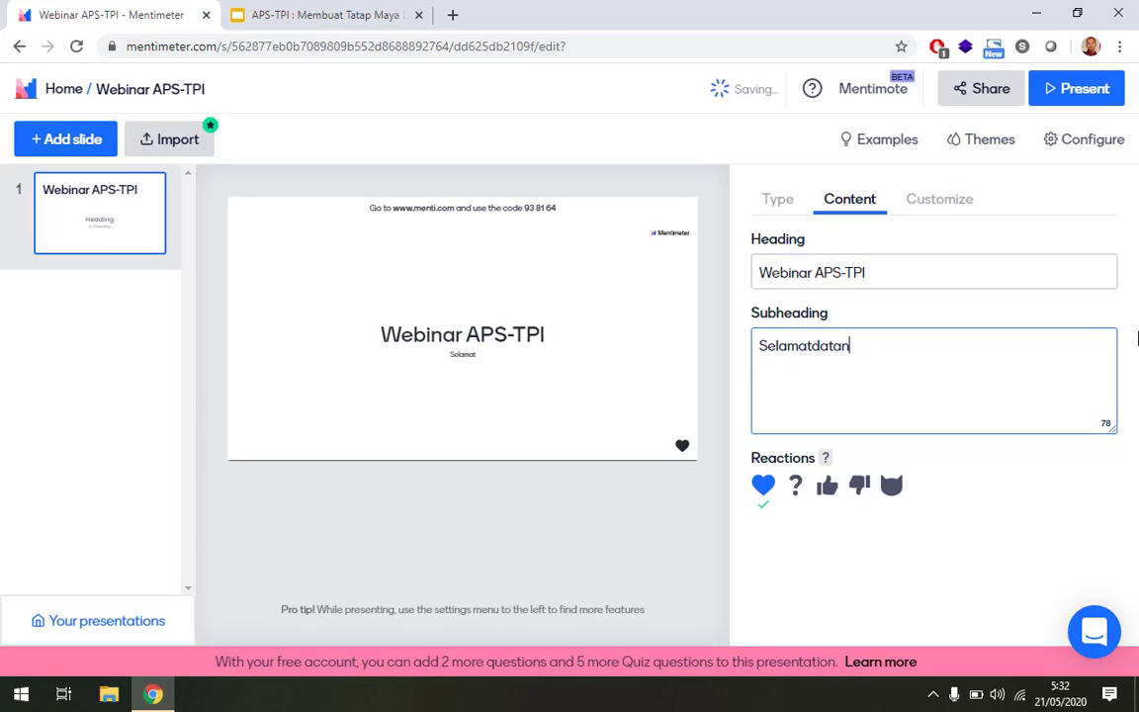
{"action": "key", "text": "BackSpace"}
{"action": "key", "text": "BackSpace"}
{"action": "key", "text": "BackSpace"}
{"action": "key", "text": "BackSpace"}
{"action": "key", "text": "BackSpace"}
{"action": "type", "text": " da"}
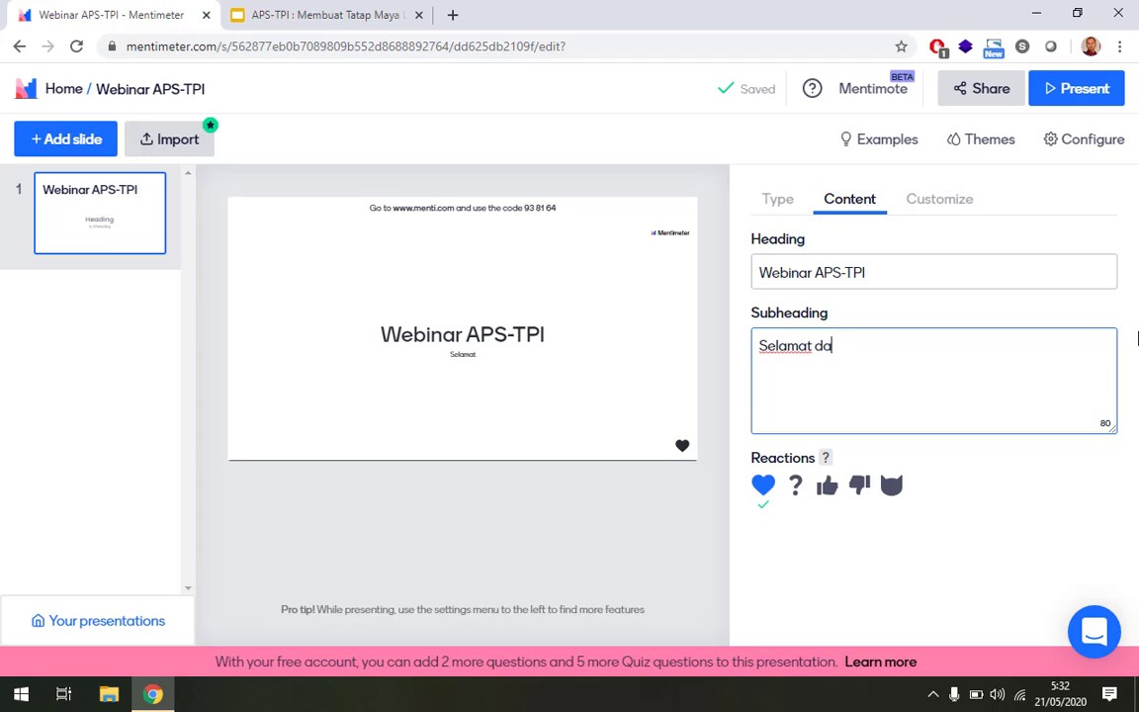
{"action": "type", "text": "tang di web"}
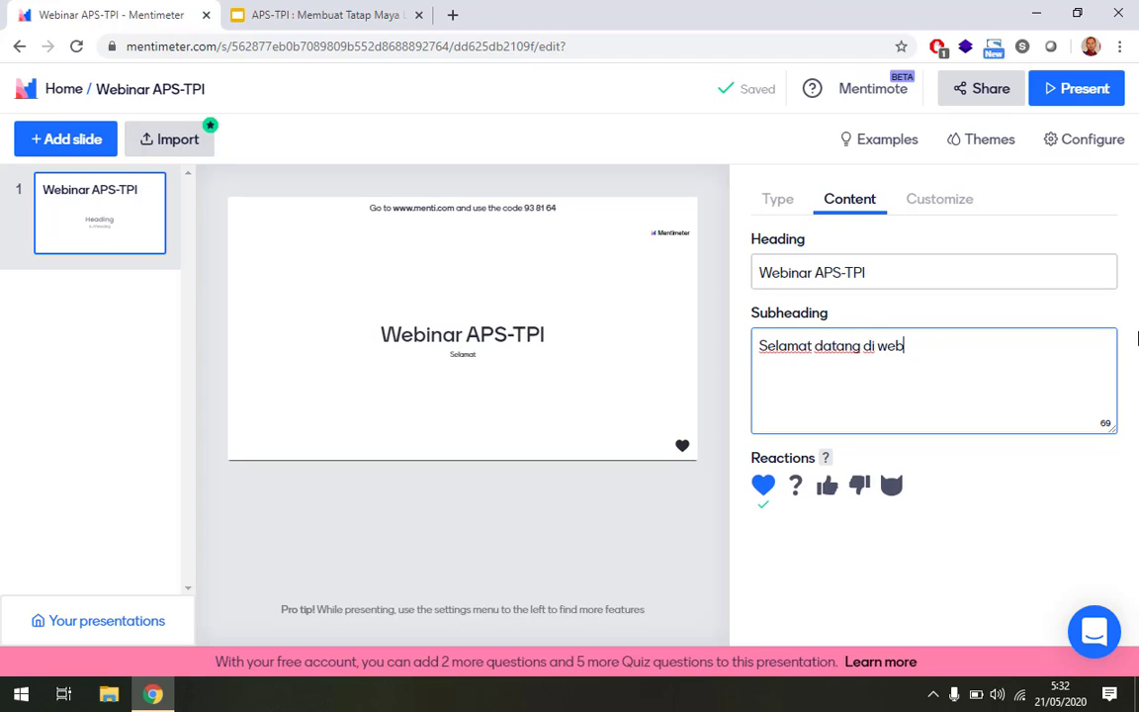
{"action": "type", "text": "inar "}
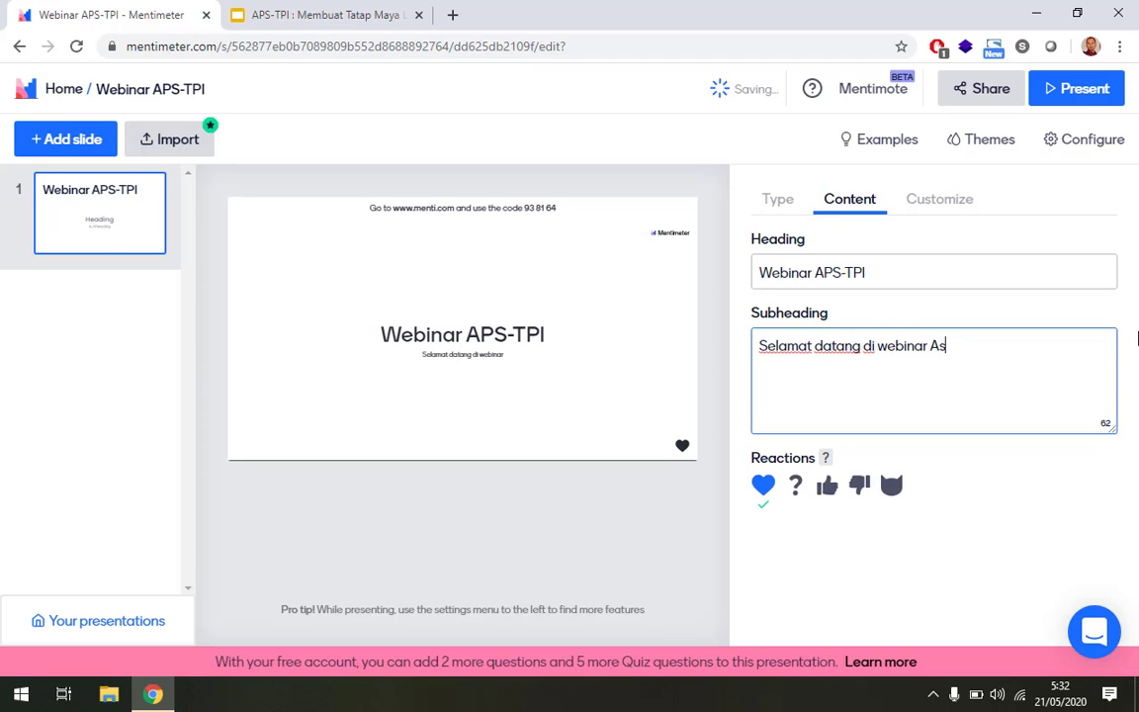
{"action": "type", "text": "Asosiasi "}
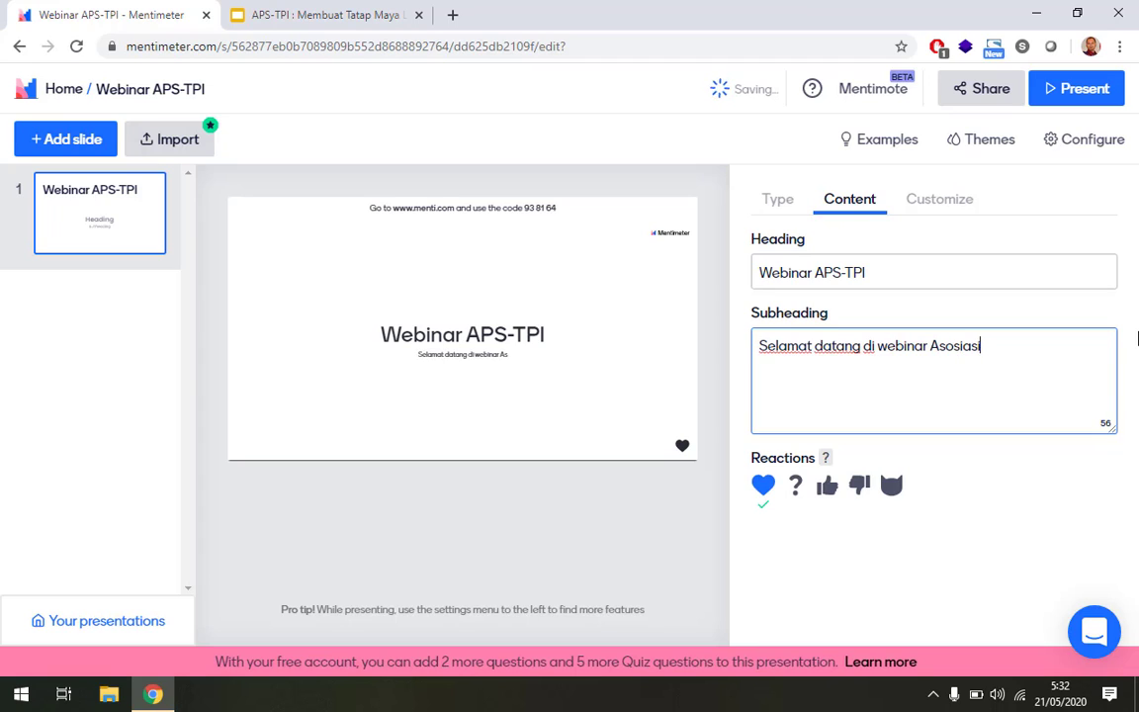
{"action": "type", "text": "Prod"}
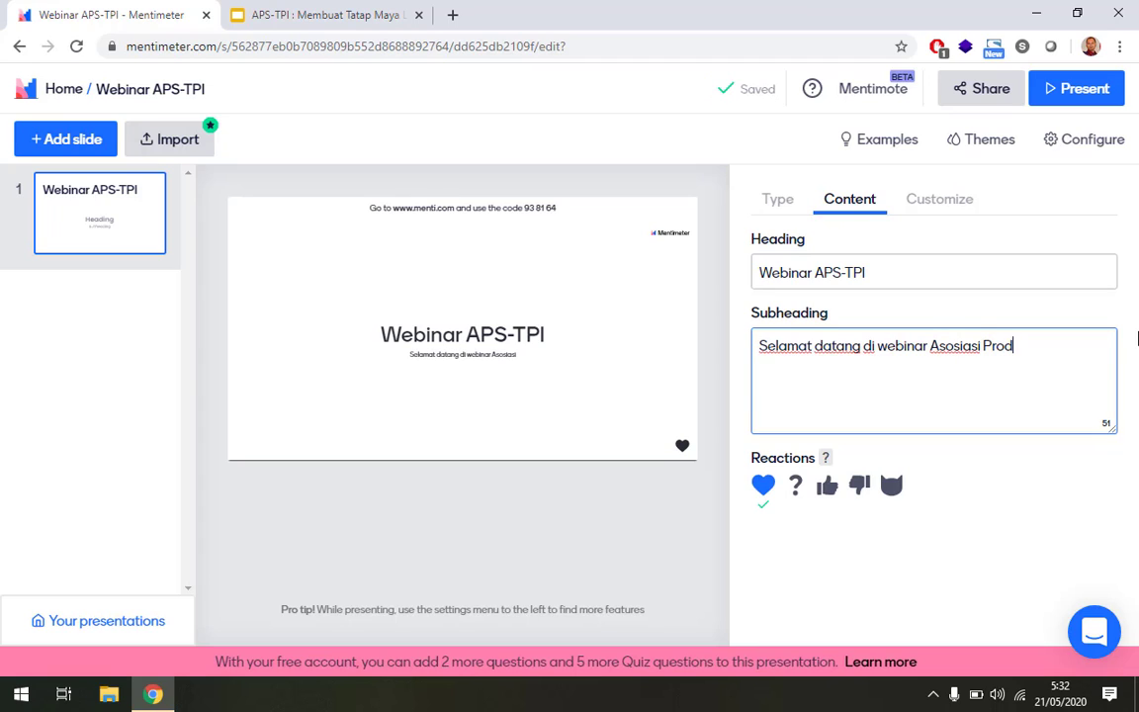
{"action": "type", "text": "i Teknol"}
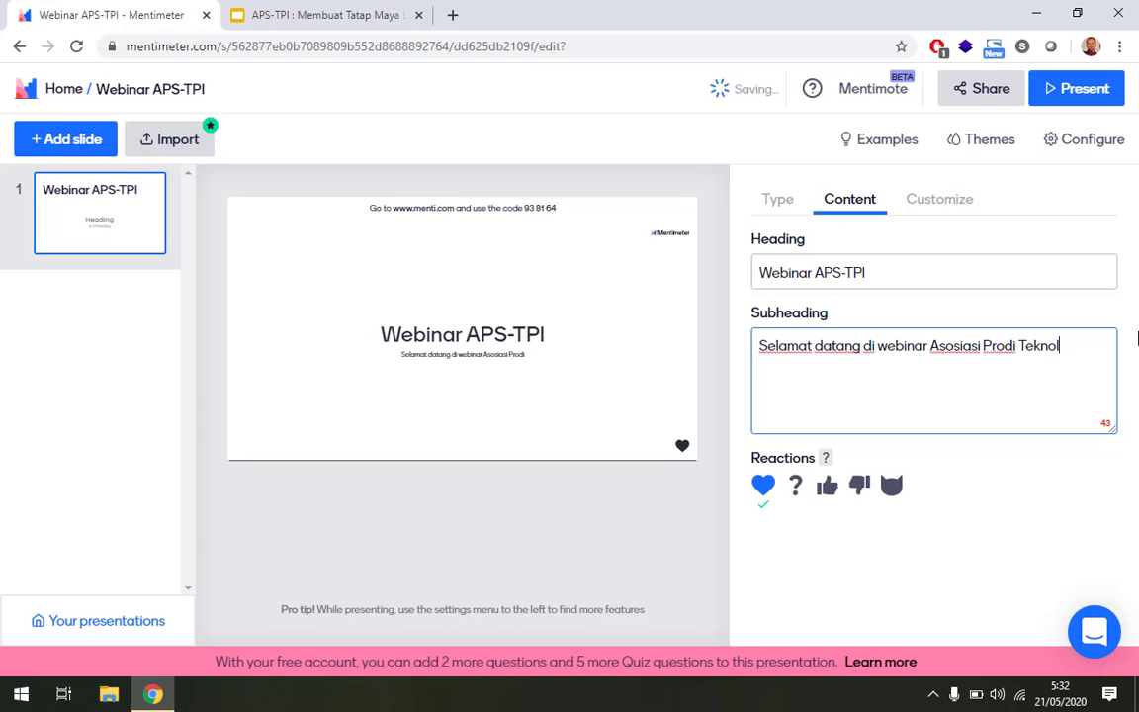
{"action": "type", "text": "ogi Pendidi"}
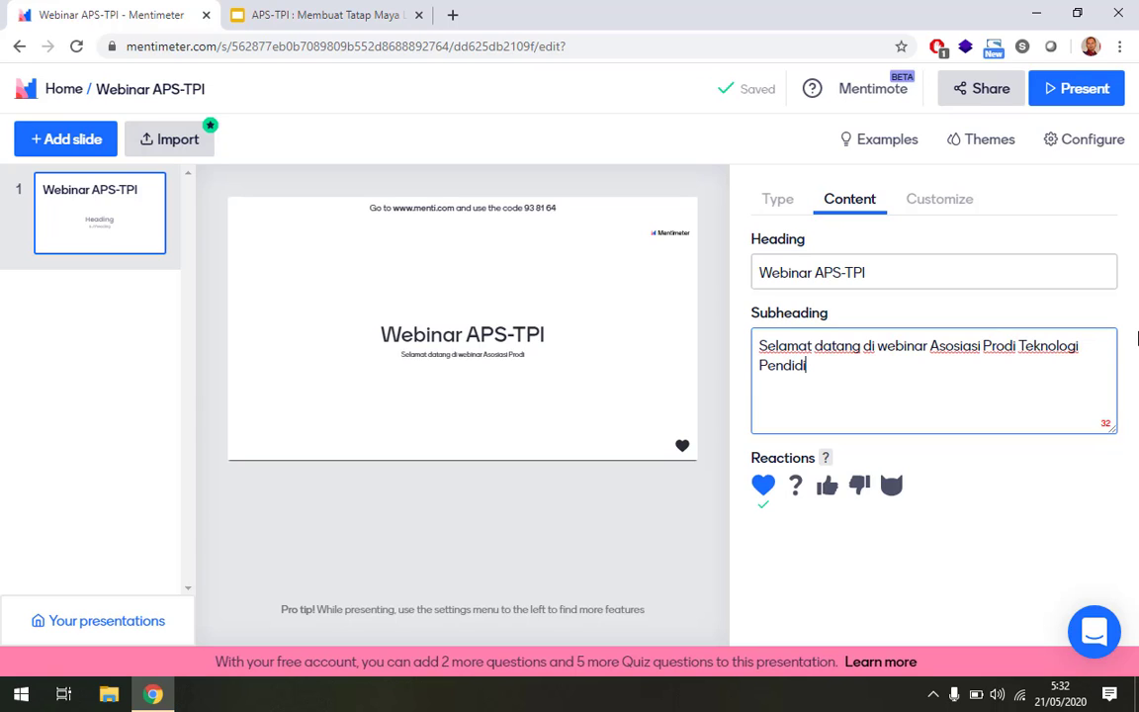
{"action": "type", "text": "kan sel"}
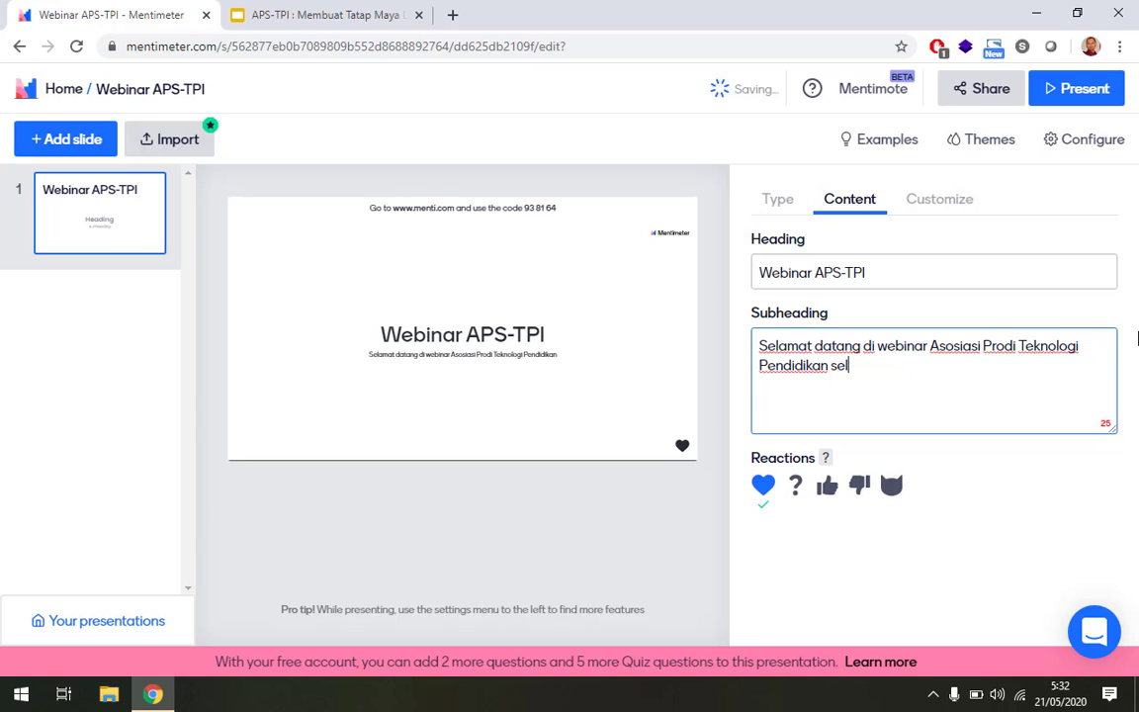
{"action": "type", "text": "uruh Indone"}
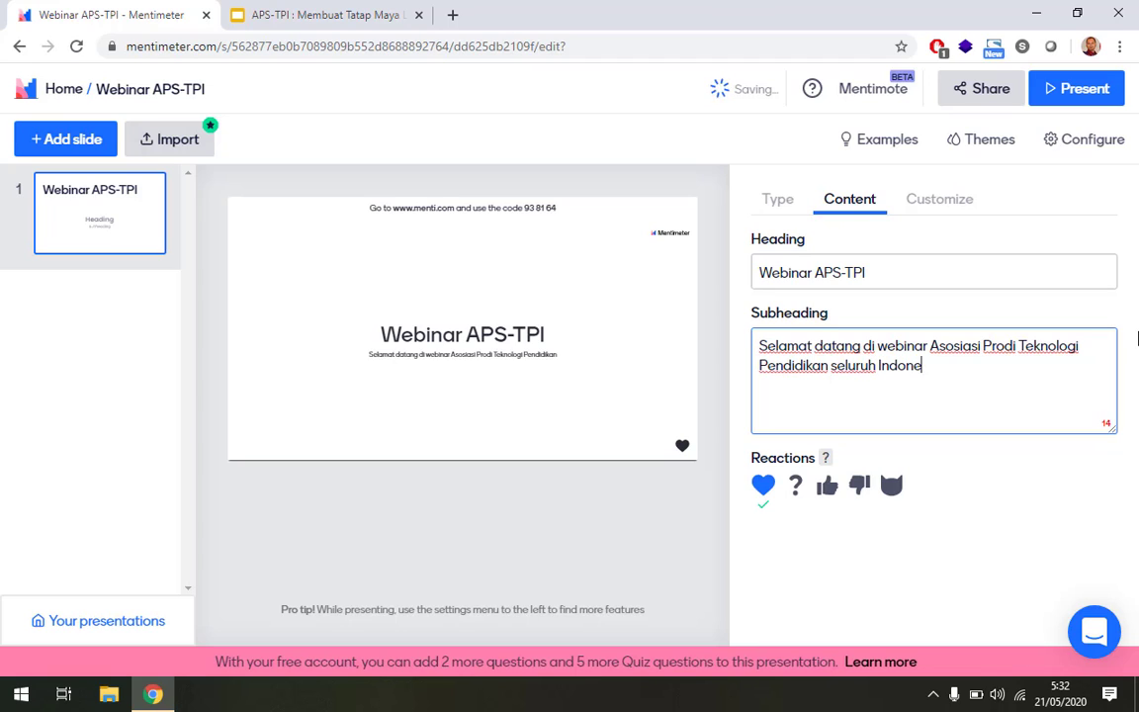
{"action": "type", "text": "sia"}
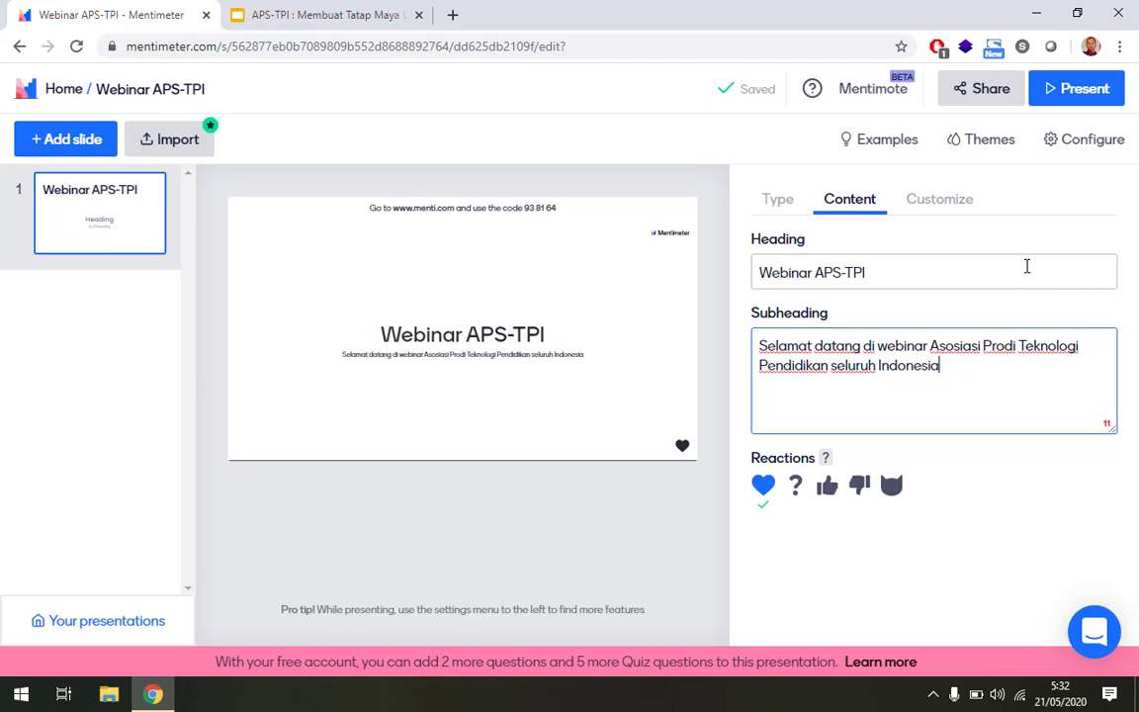
{"action": "left_click", "coordinate": [941, 202]}
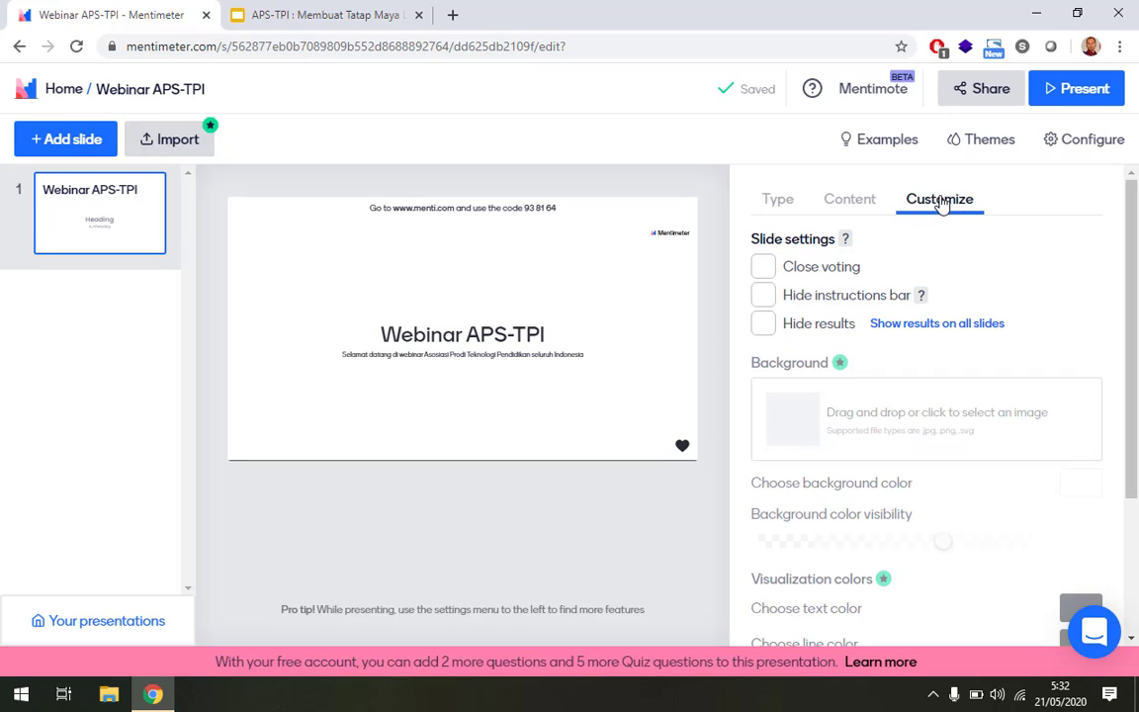
Show the slide-type choices for the title slide, from Multiple Choice and Word Cloud to quizzes.
{"action": "left_click", "coordinate": [777, 204]}
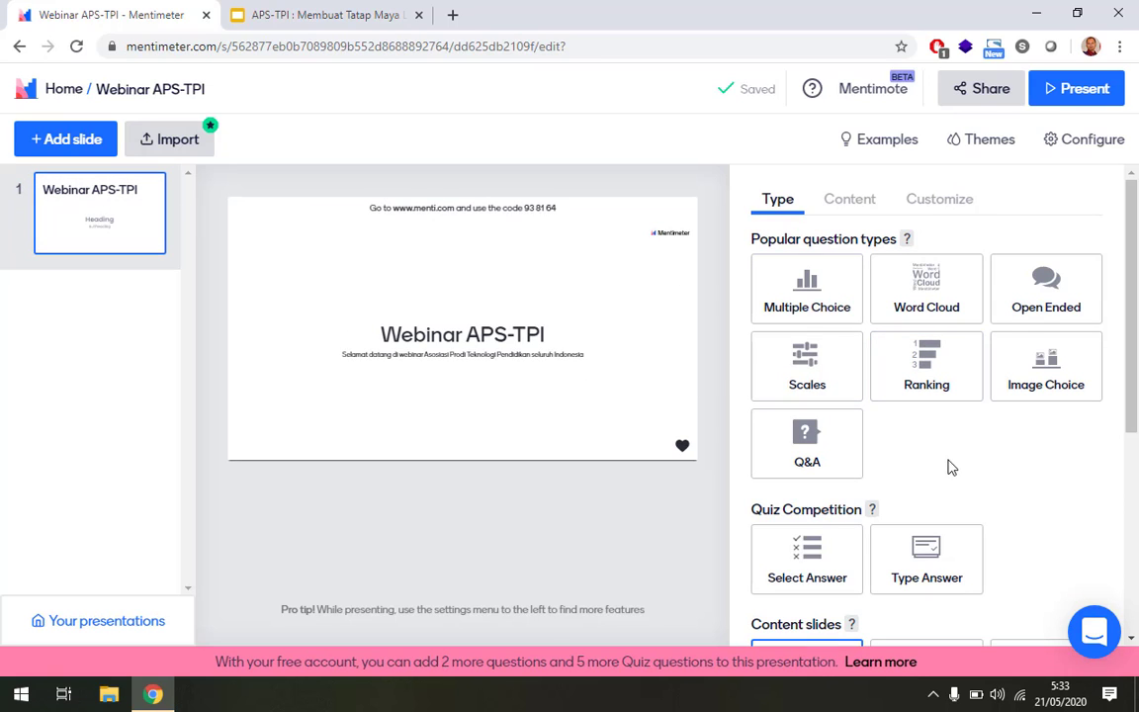
Add a blank second slide, try Import, and dismiss the upgrade notice.
{"action": "left_click", "coordinate": [84, 148]}
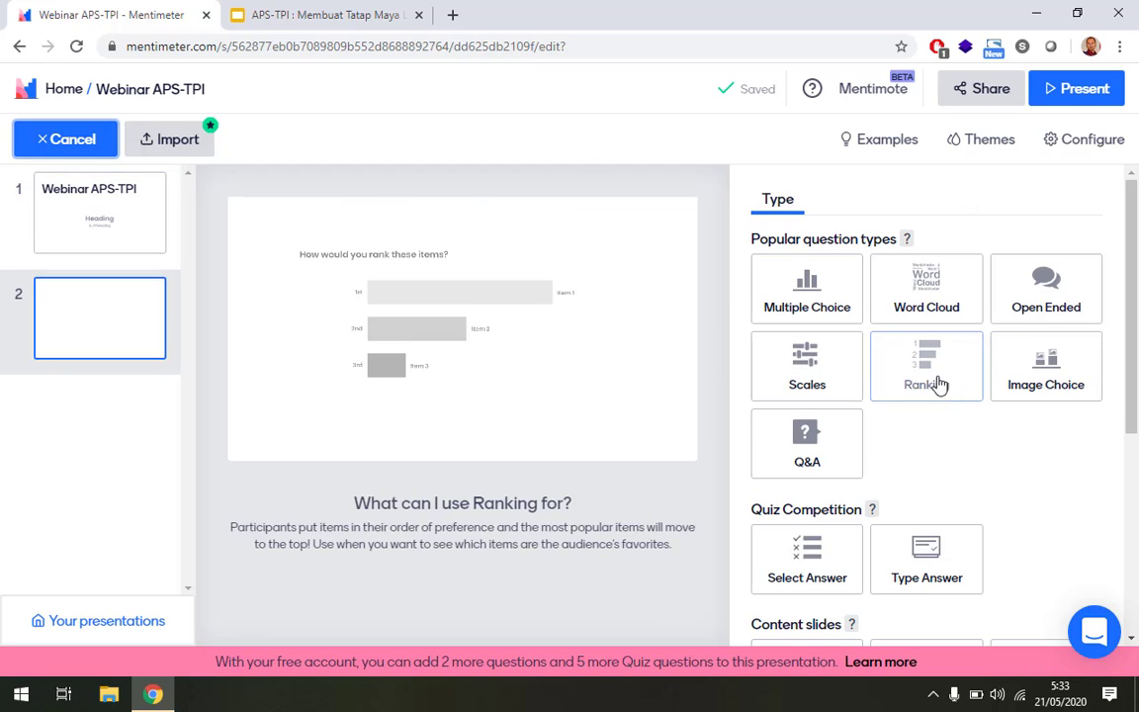
{"action": "scroll", "coordinate": [991, 433], "scroll_direction": "down", "scroll_amount": 2}
{"action": "scroll", "coordinate": [992, 433], "scroll_direction": "up", "scroll_amount": 2}
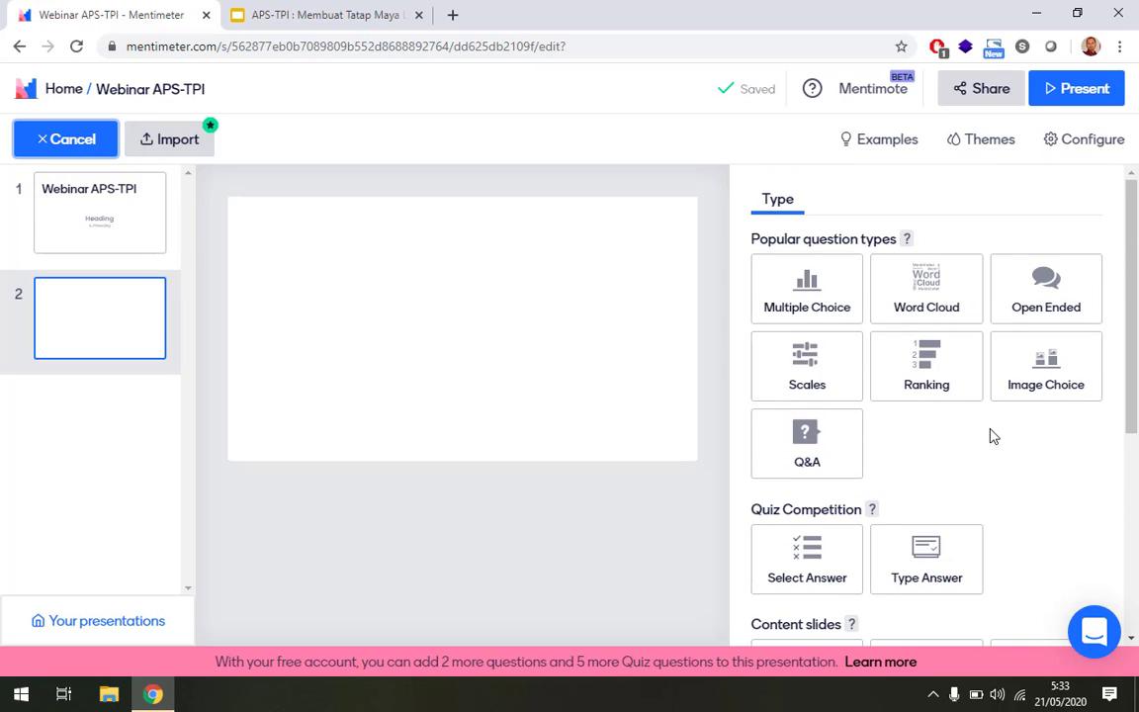
{"action": "scroll", "coordinate": [993, 436], "scroll_direction": "down", "scroll_amount": 1}
{"action": "scroll", "coordinate": [992, 433], "scroll_direction": "down", "scroll_amount": 4}
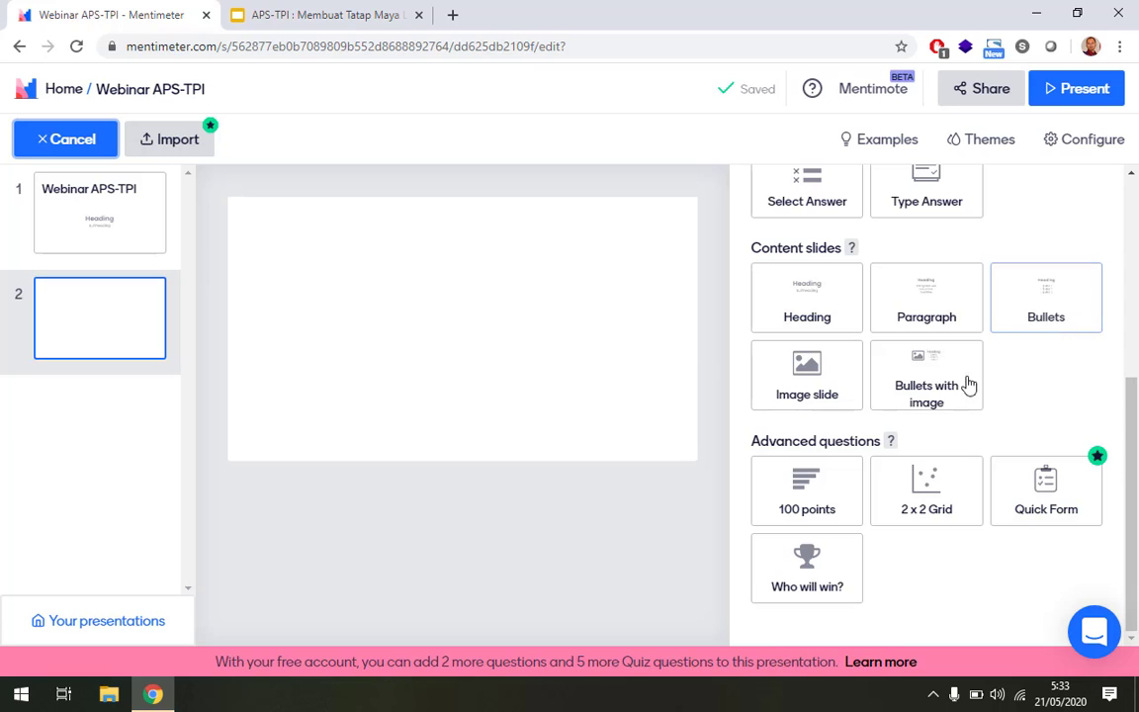
{"action": "left_click", "coordinate": [170, 144]}
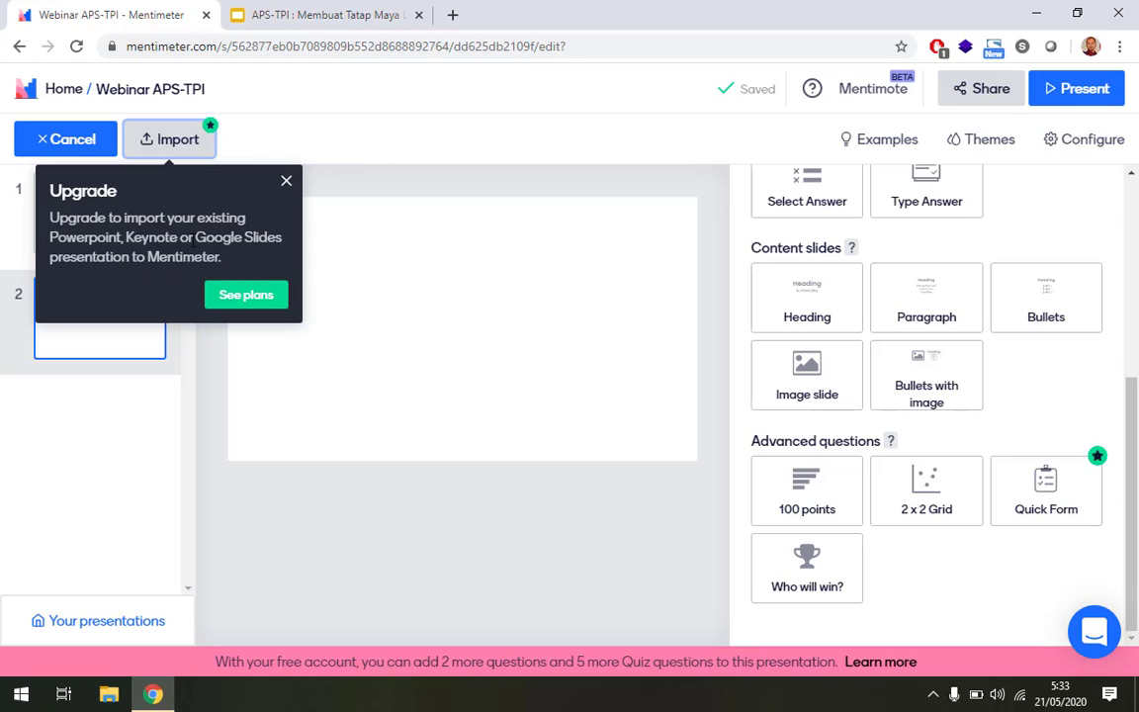
{"action": "left_click", "coordinate": [285, 188]}
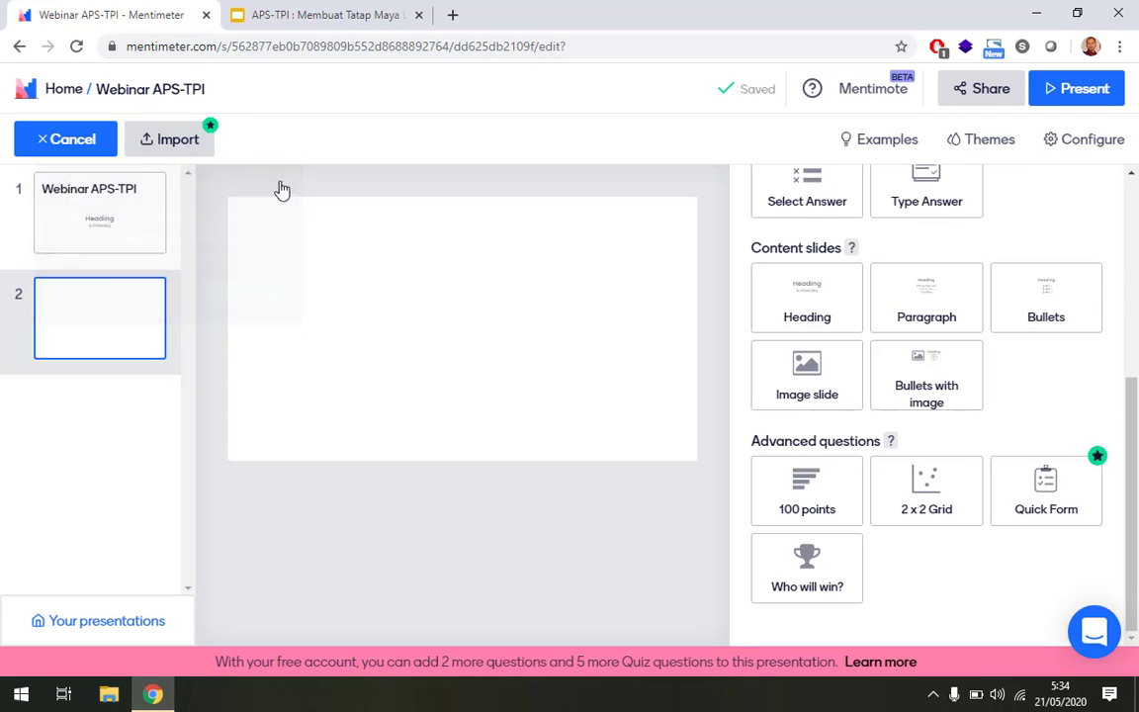
Make slide 2 an Image slide and open its image upload dialog.
{"action": "left_click", "coordinate": [816, 381]}
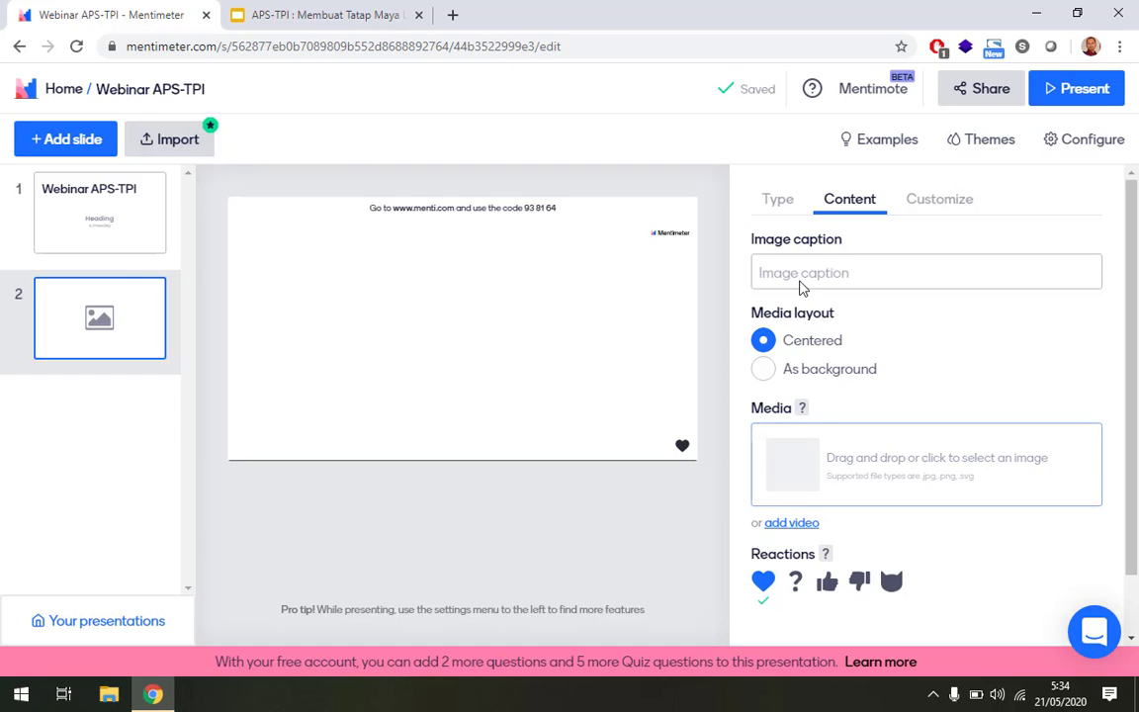
{"action": "left_click", "coordinate": [797, 485]}
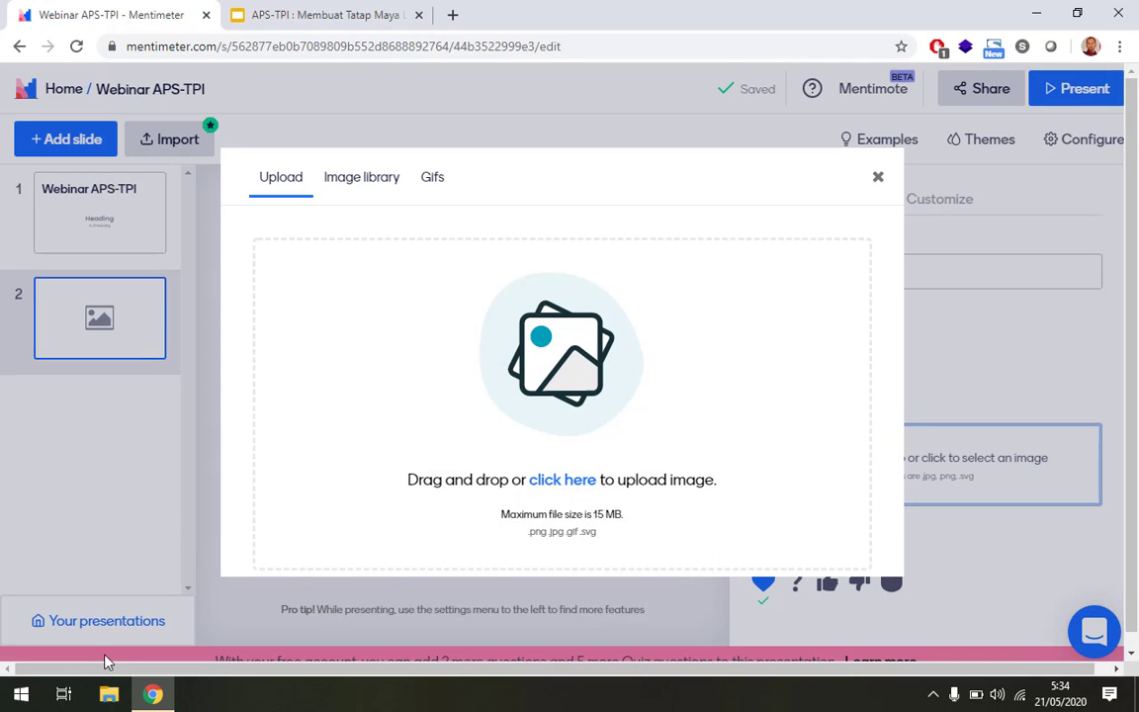
Upload 2100202_9c53_10.jpg from Pictures and save it centred on slide 2.
{"action": "left_click", "coordinate": [109, 694]}
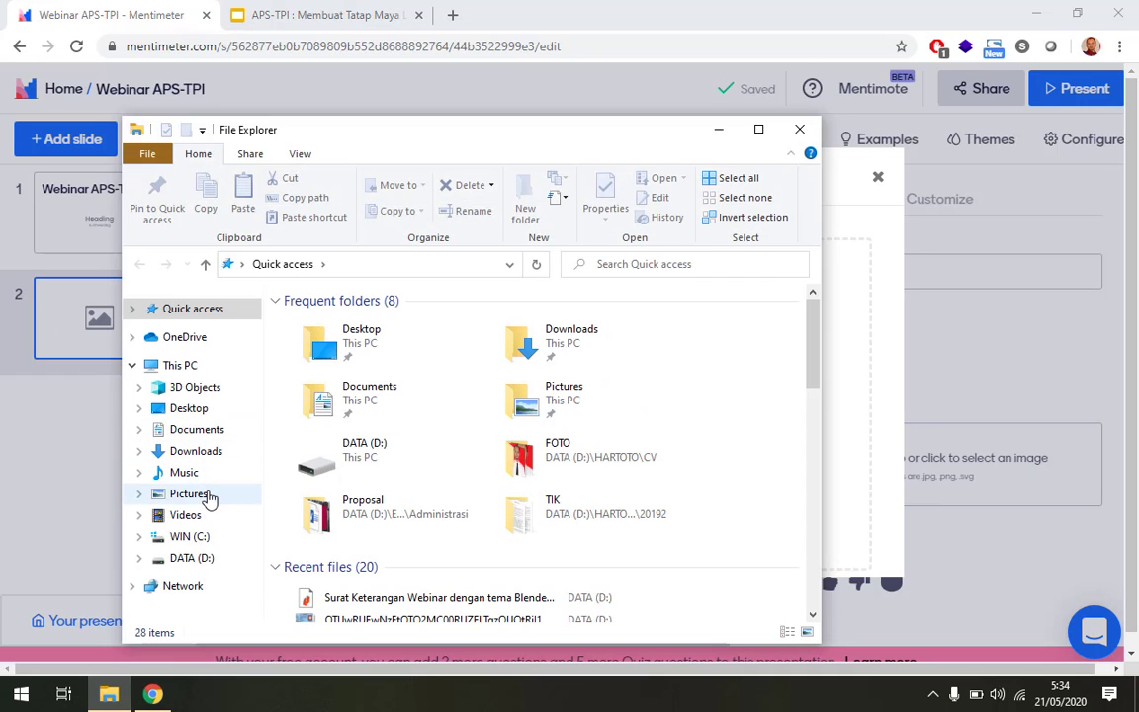
{"action": "left_click", "coordinate": [208, 496]}
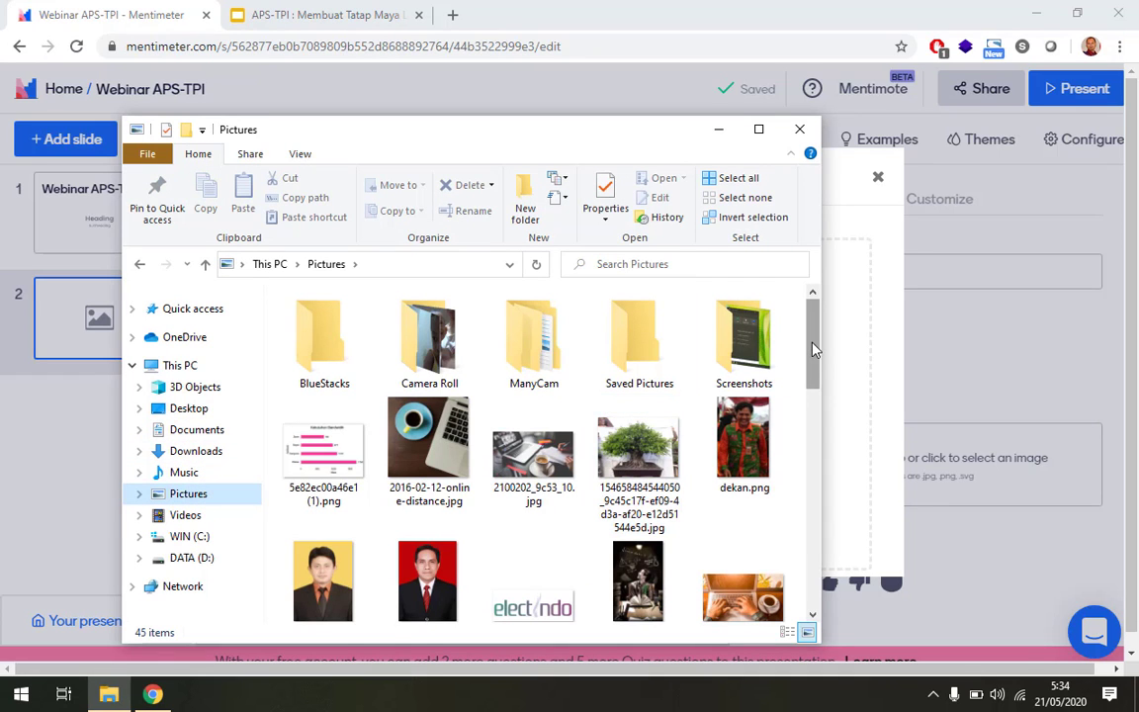
{"action": "scroll", "coordinate": [813, 348], "scroll_direction": "down", "scroll_amount": 1}
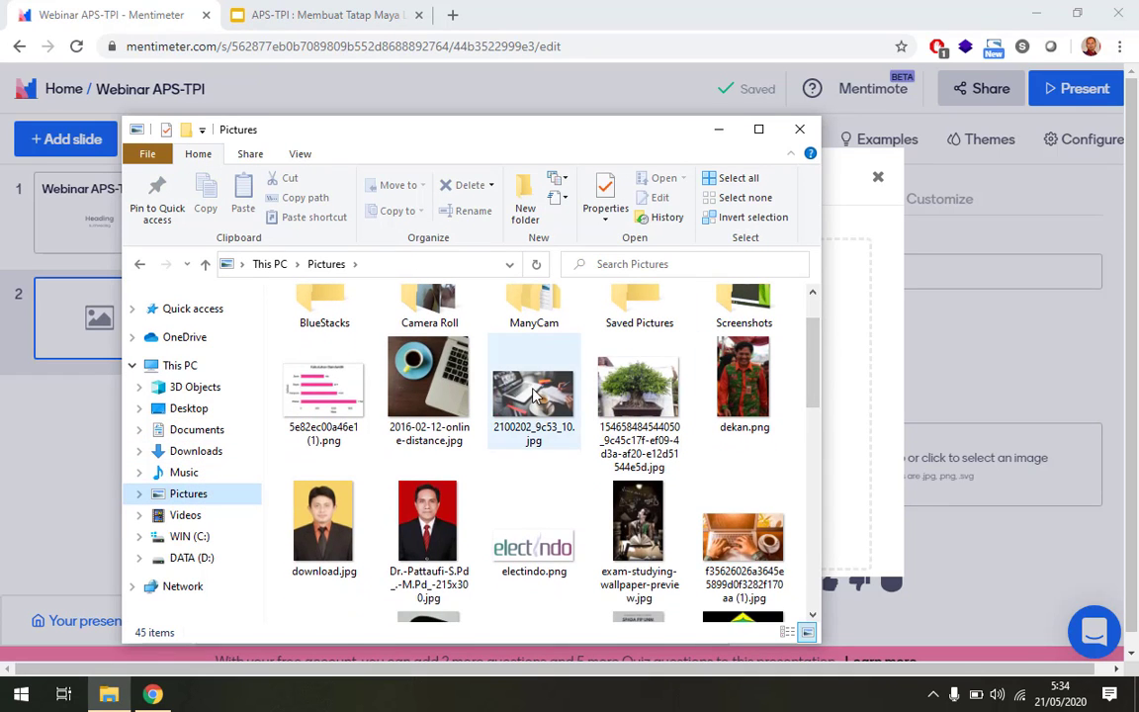
{"action": "left_click_drag", "start_coordinate": [534, 396], "coordinate": [845, 454]}
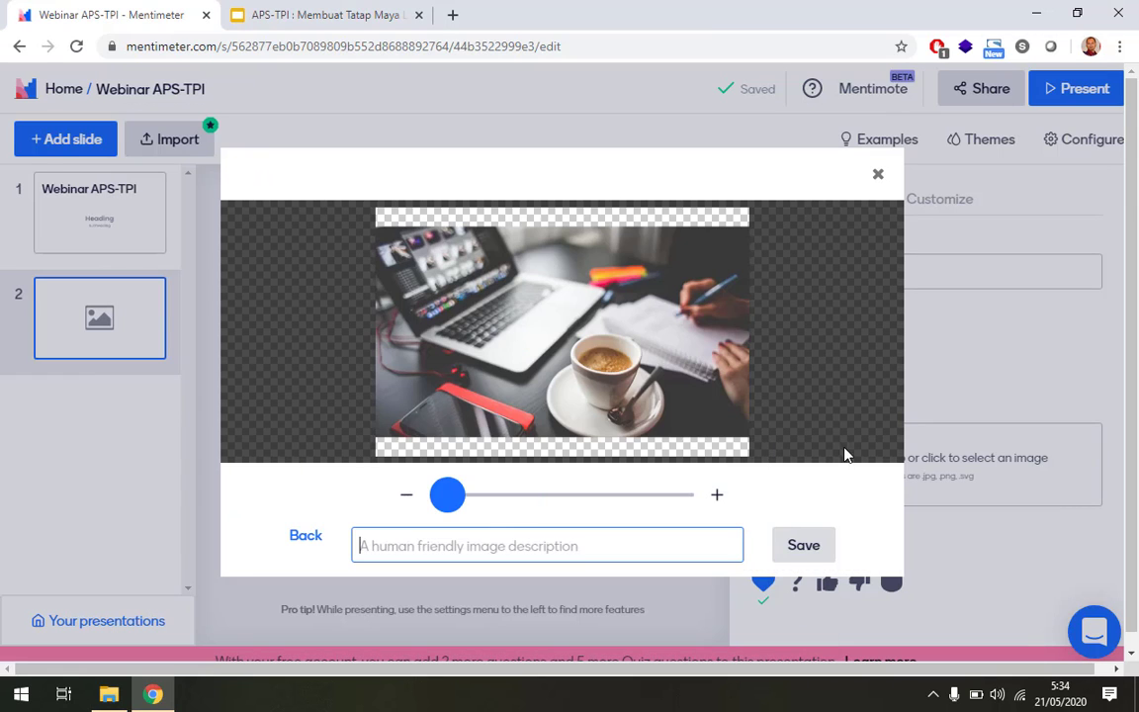
{"action": "left_click", "coordinate": [802, 545]}
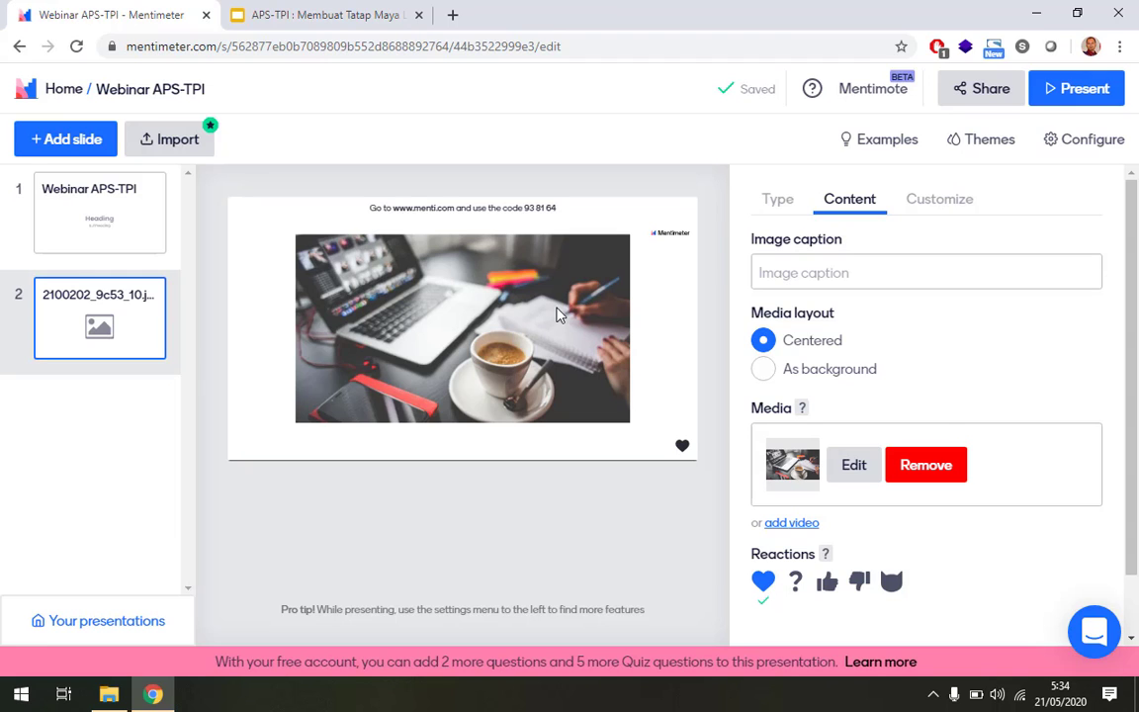
Select the slide 2 image slide and browse its question-type grid.
{"action": "left_click", "coordinate": [66, 217]}
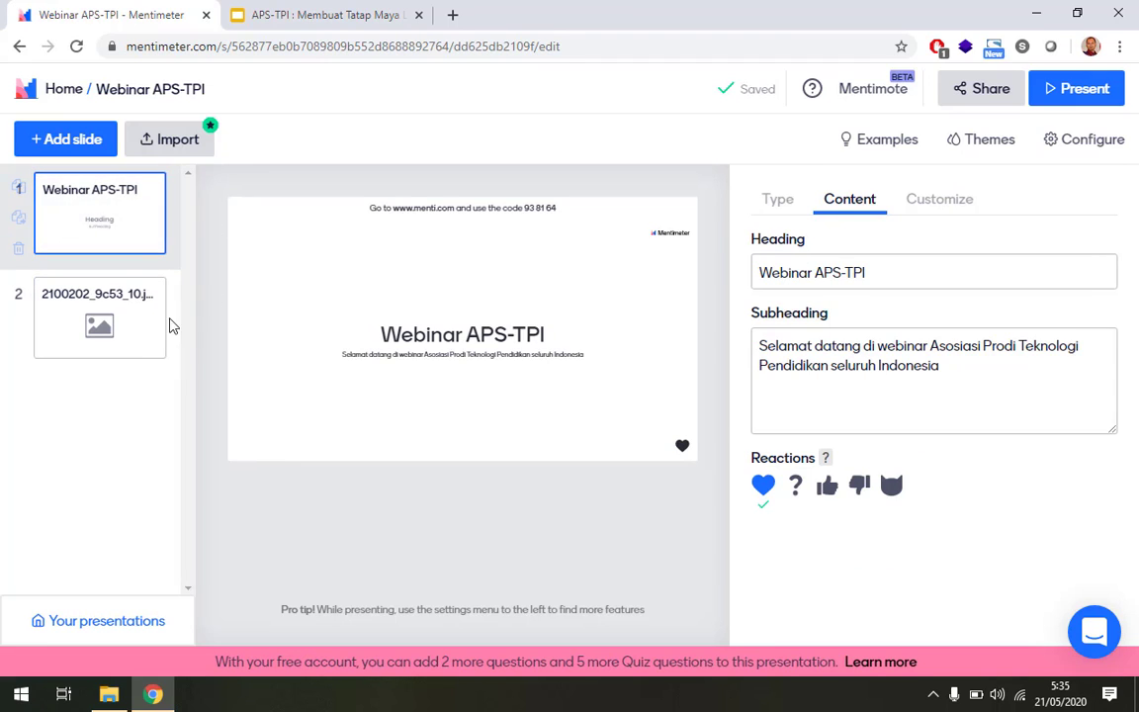
{"action": "left_click", "coordinate": [133, 318]}
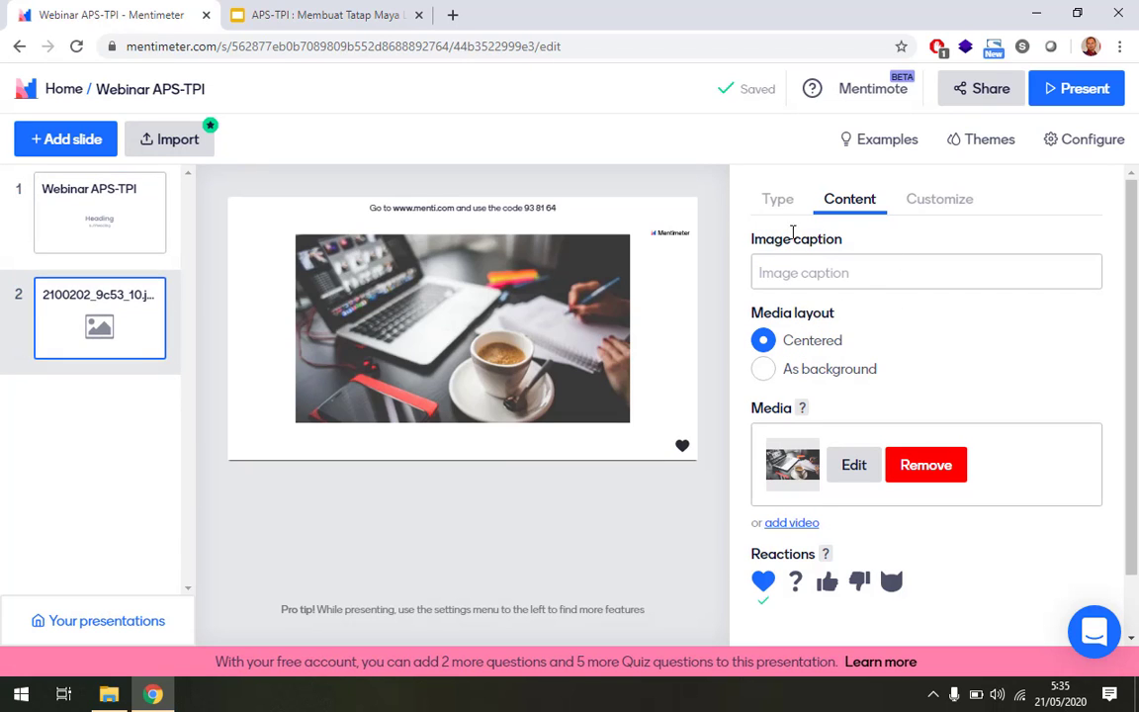
{"action": "left_click", "coordinate": [786, 205]}
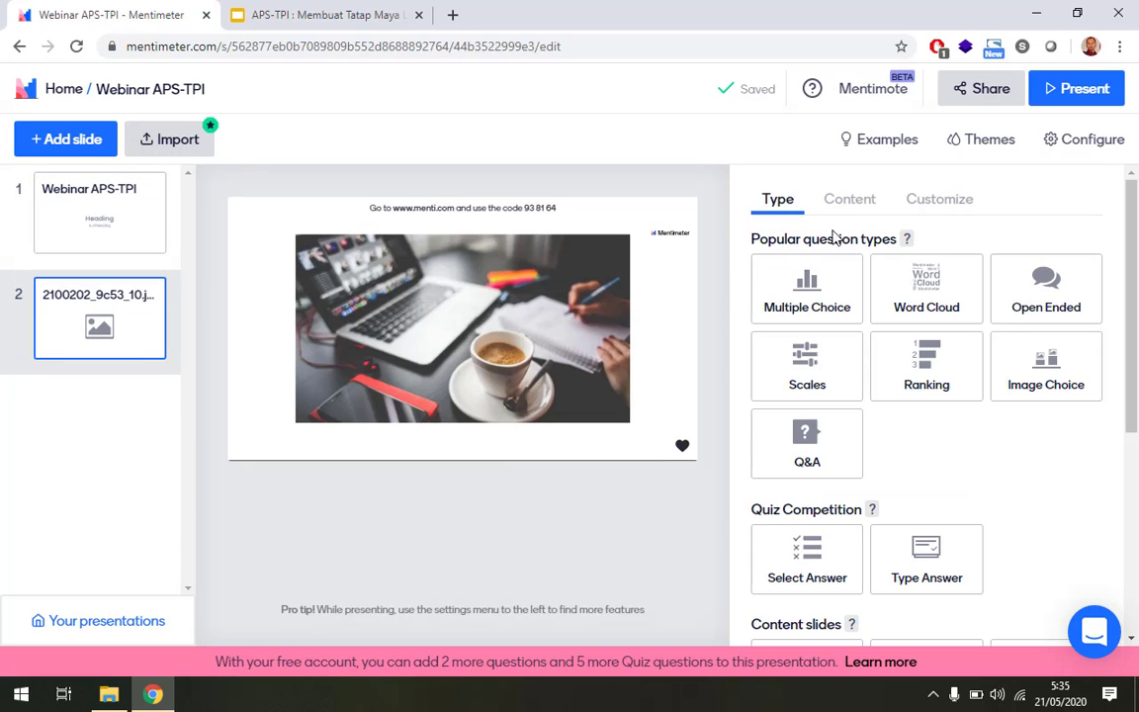
{"action": "scroll", "coordinate": [1028, 435], "scroll_direction": "down", "scroll_amount": 4}
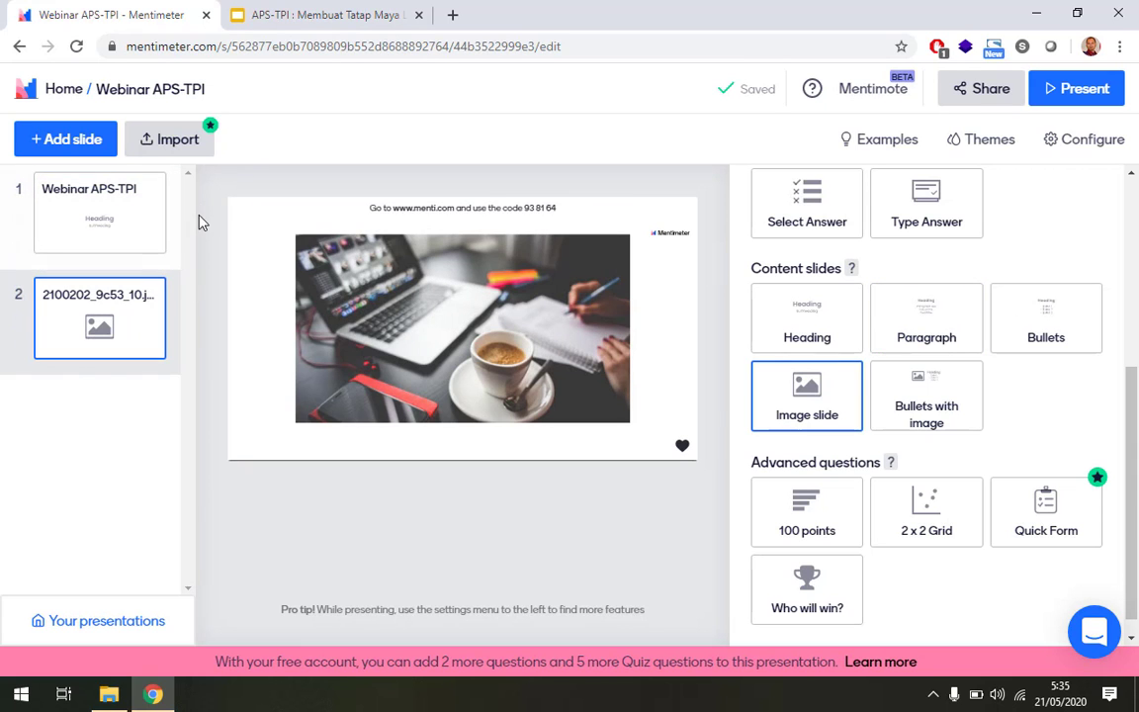
{"action": "scroll", "coordinate": [866, 364], "scroll_direction": "up", "scroll_amount": 3}
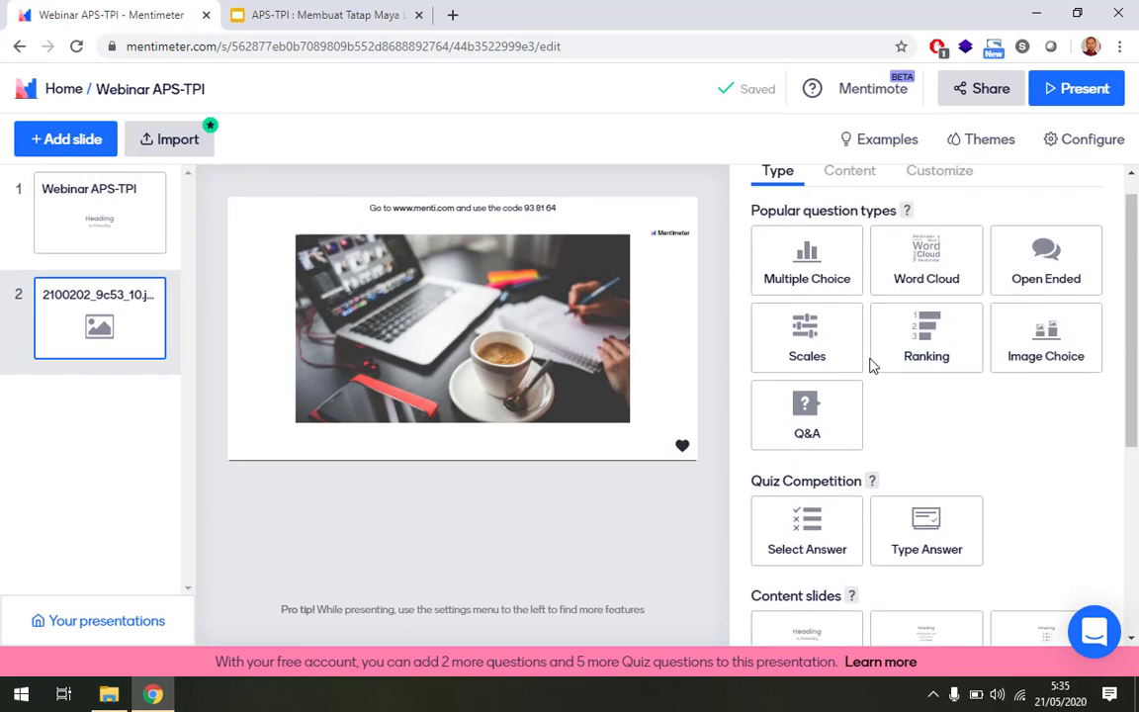
{"action": "scroll", "coordinate": [872, 365], "scroll_direction": "up", "scroll_amount": 1}
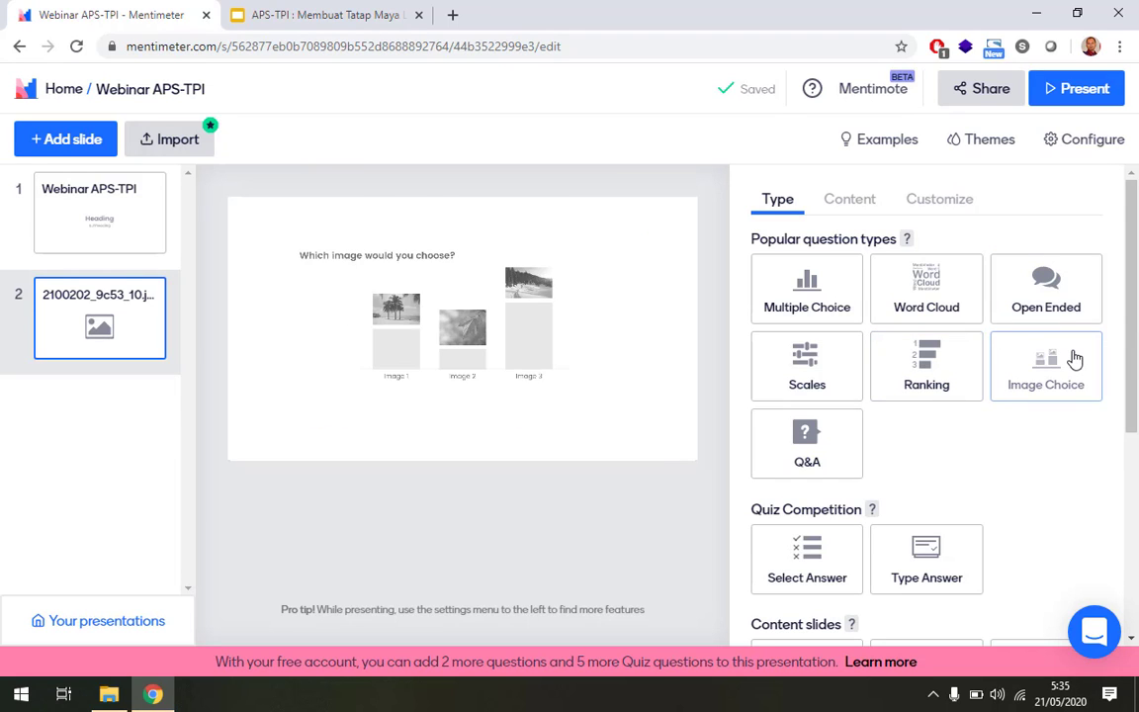
Make slide 2 Multiple Choice, then add a third Multiple Choice slide.
{"action": "left_click", "coordinate": [809, 297]}
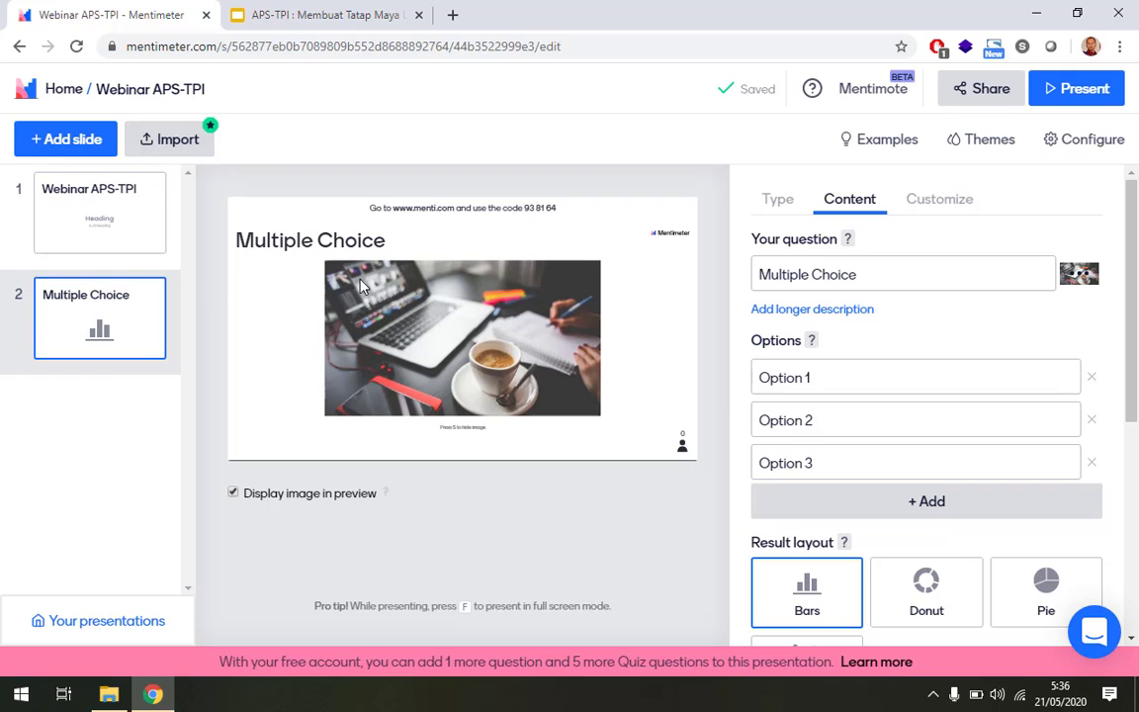
{"action": "left_click", "coordinate": [76, 146]}
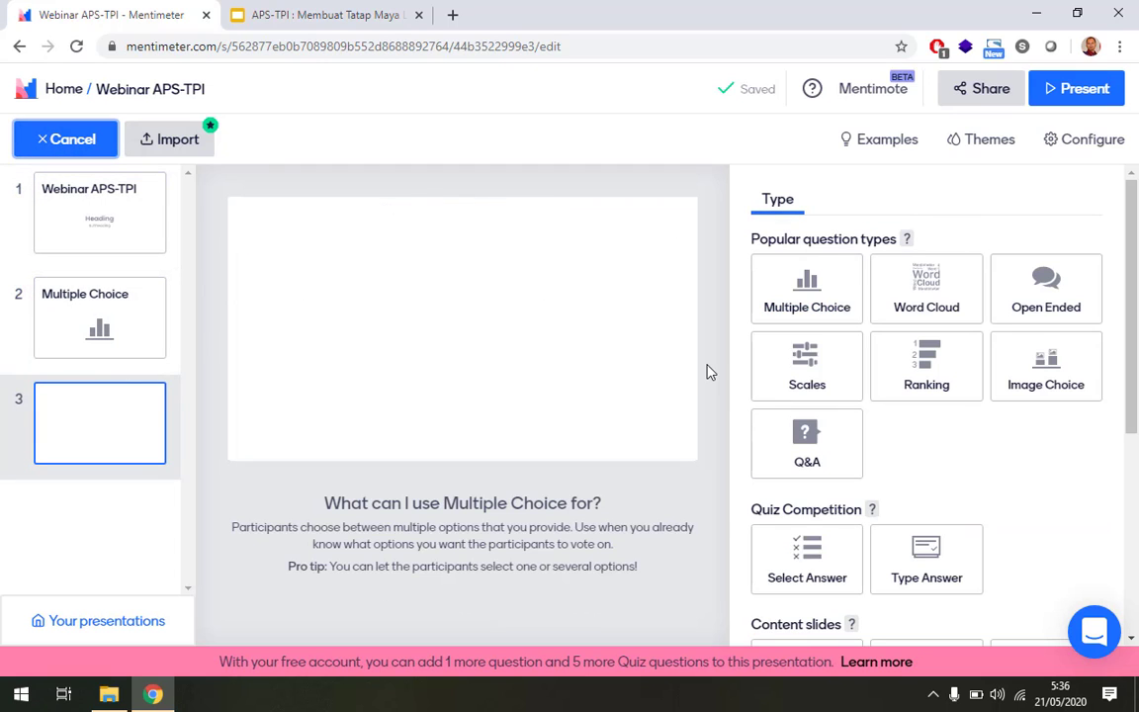
{"action": "left_click", "coordinate": [120, 410]}
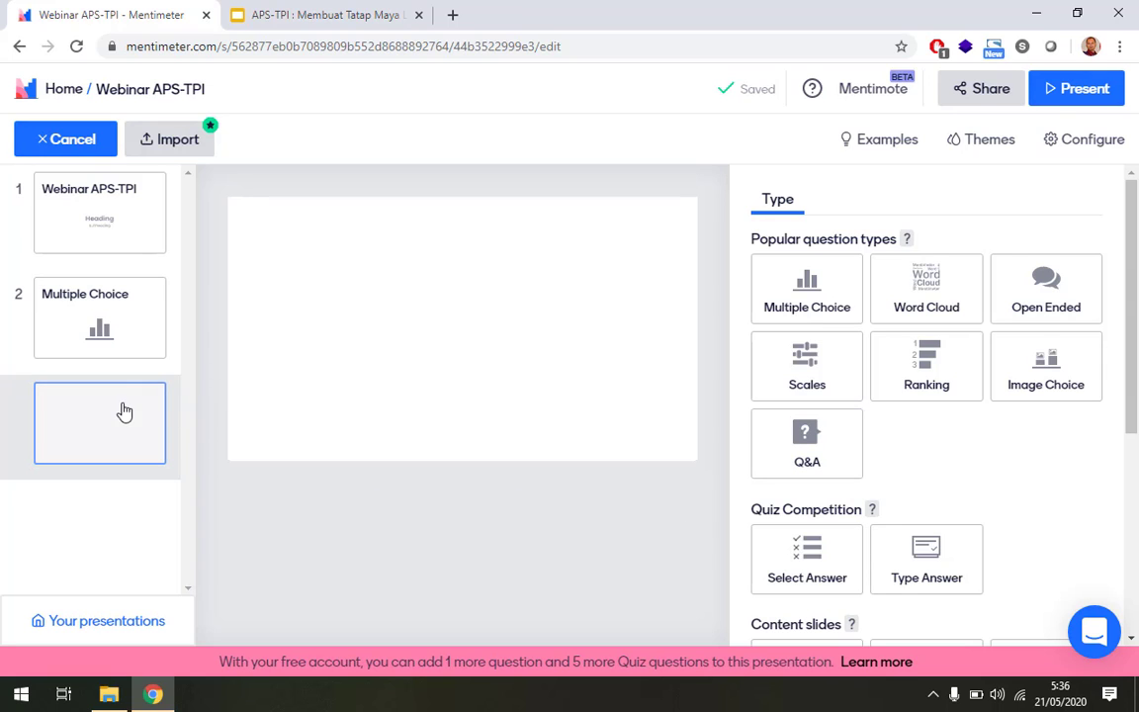
{"action": "left_click", "coordinate": [817, 294]}
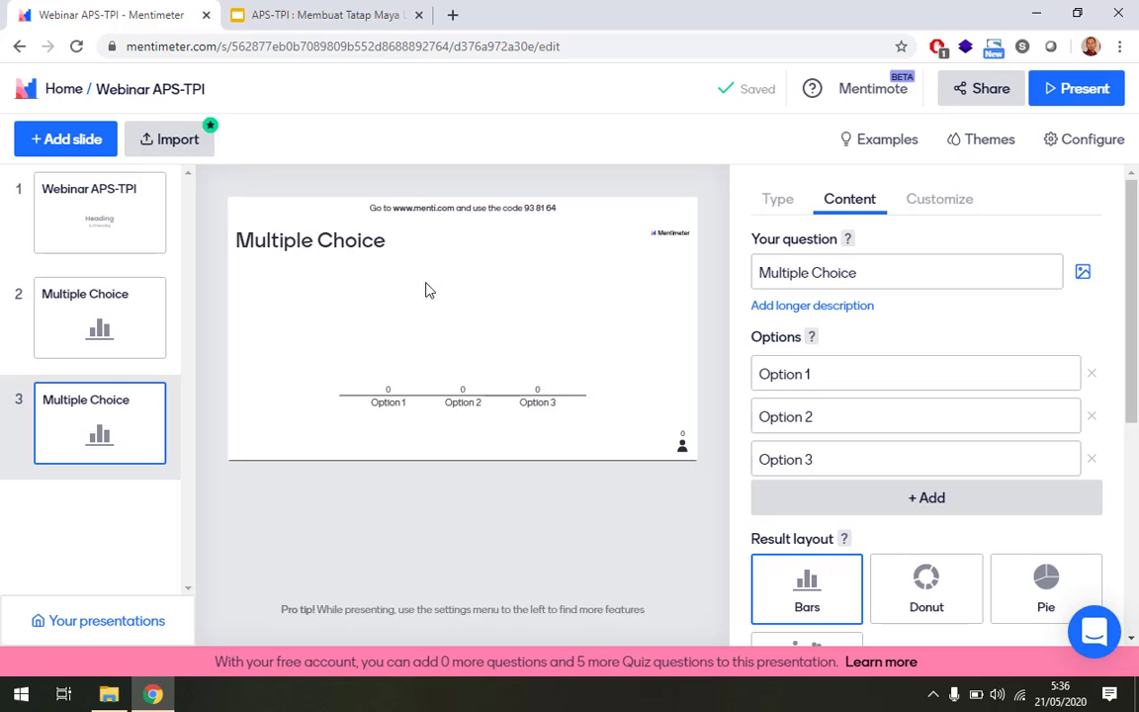
Type 'No HP saya' as the question text on slide 3.
{"action": "left_click", "coordinate": [867, 276]}
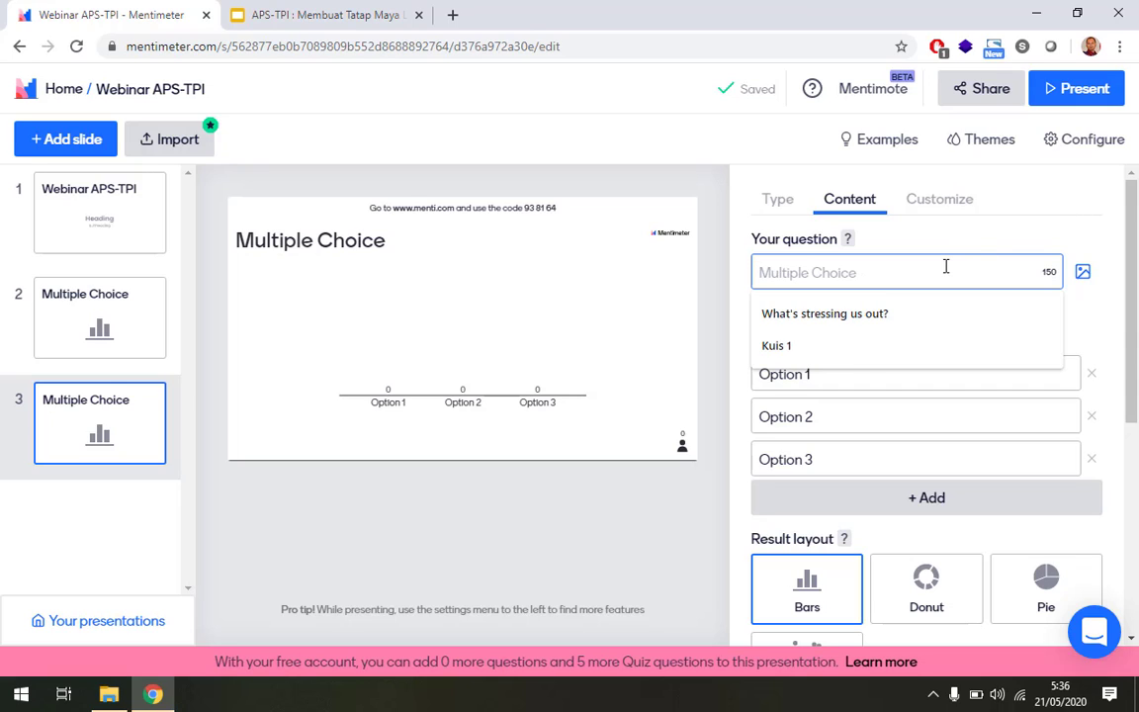
{"action": "type", "text": "No"}
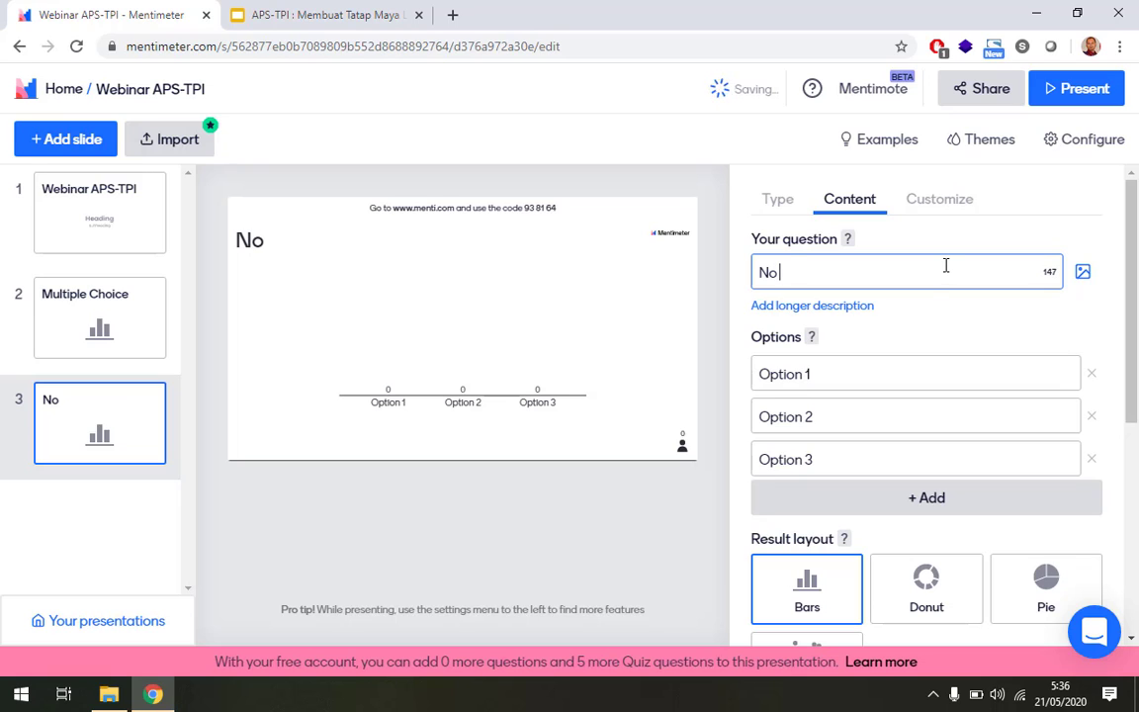
{"action": "type", "text": " HP sa"}
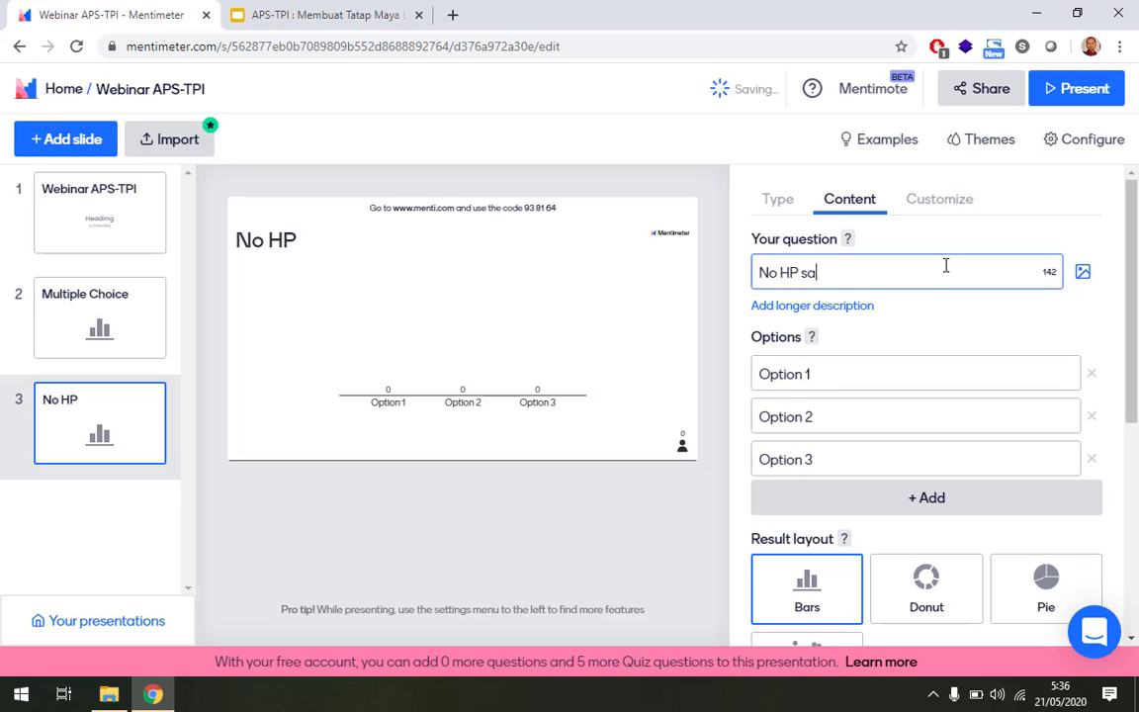
{"action": "type", "text": "ya"}
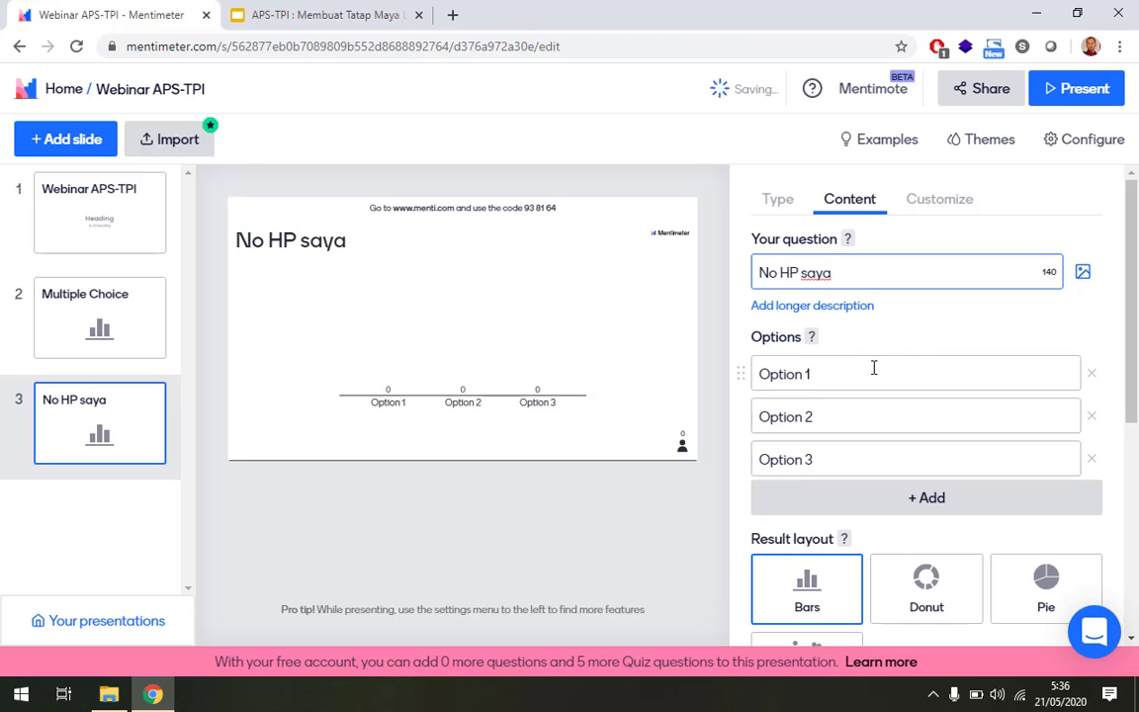
Fill Options 1, 2 and 3 of the No HP saya question with phone numbers.
{"action": "left_click", "coordinate": [873, 368]}
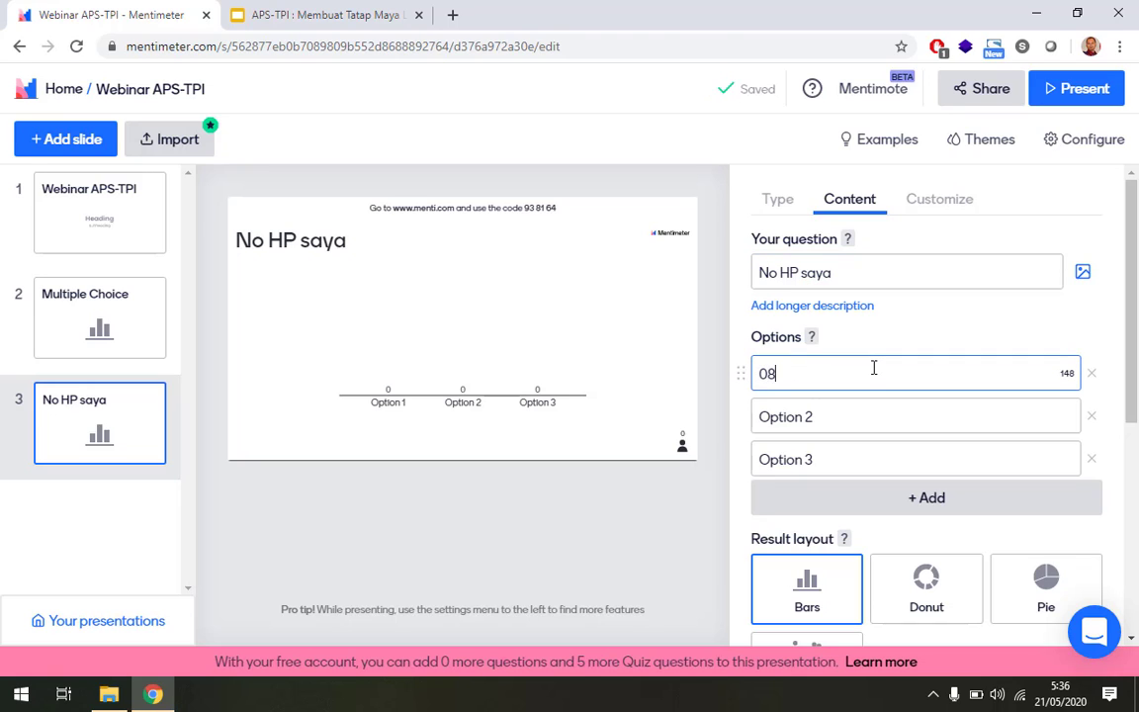
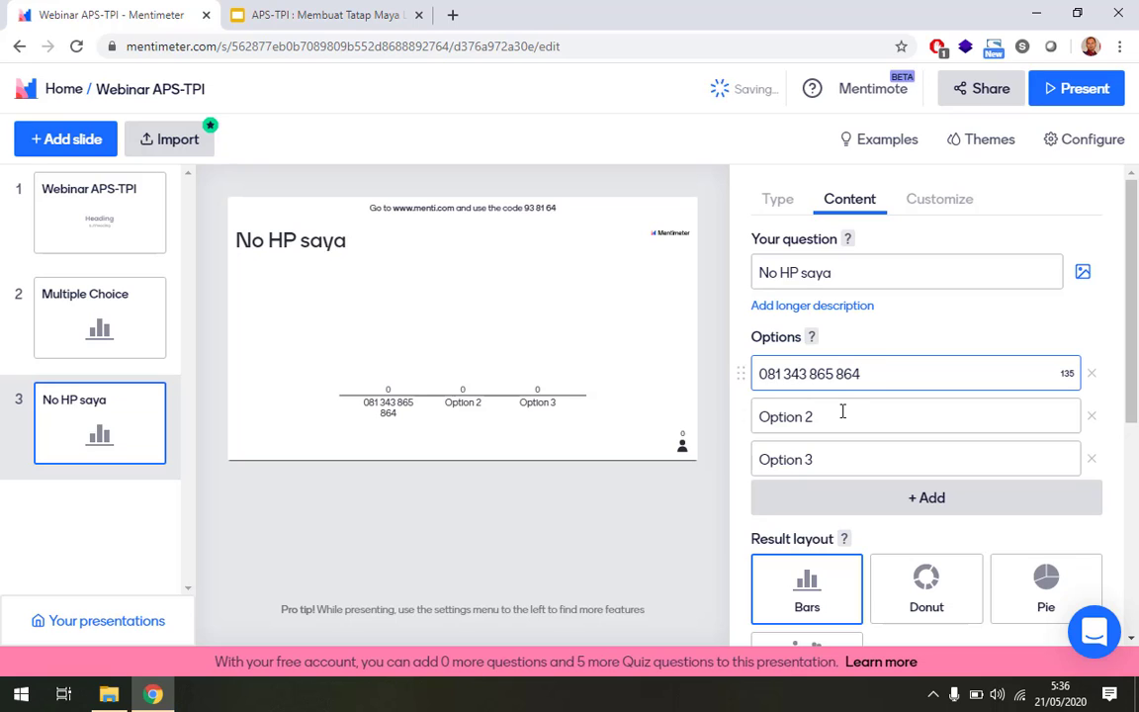
{"action": "left_click", "coordinate": [842, 411]}
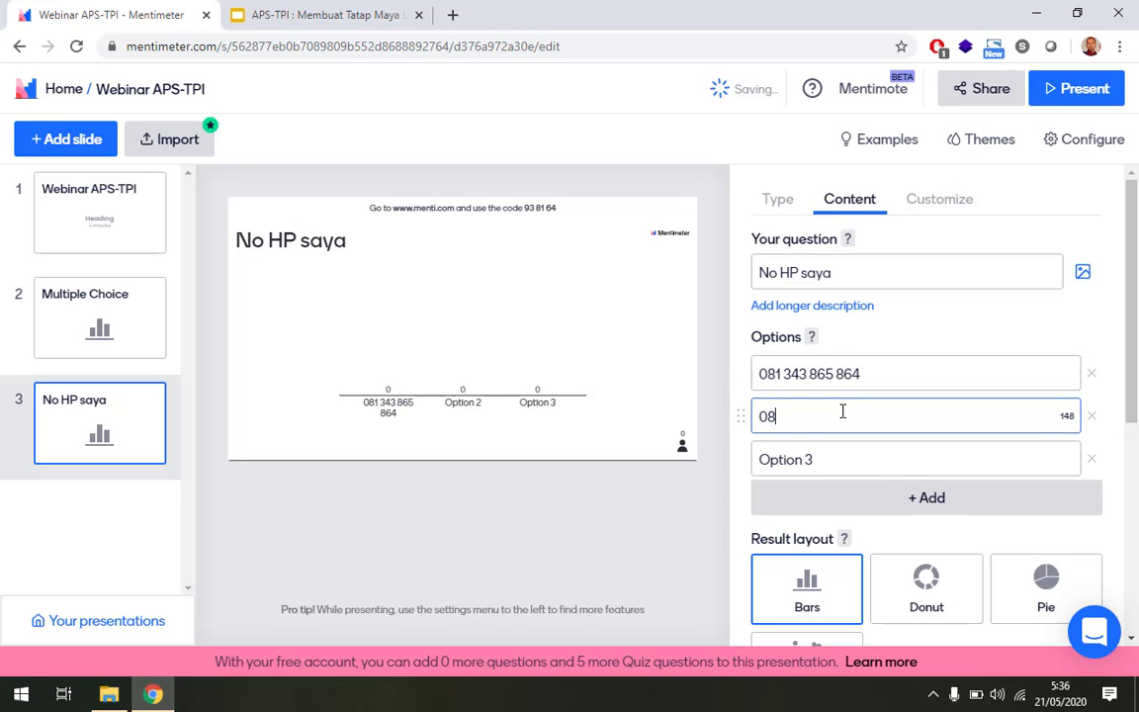
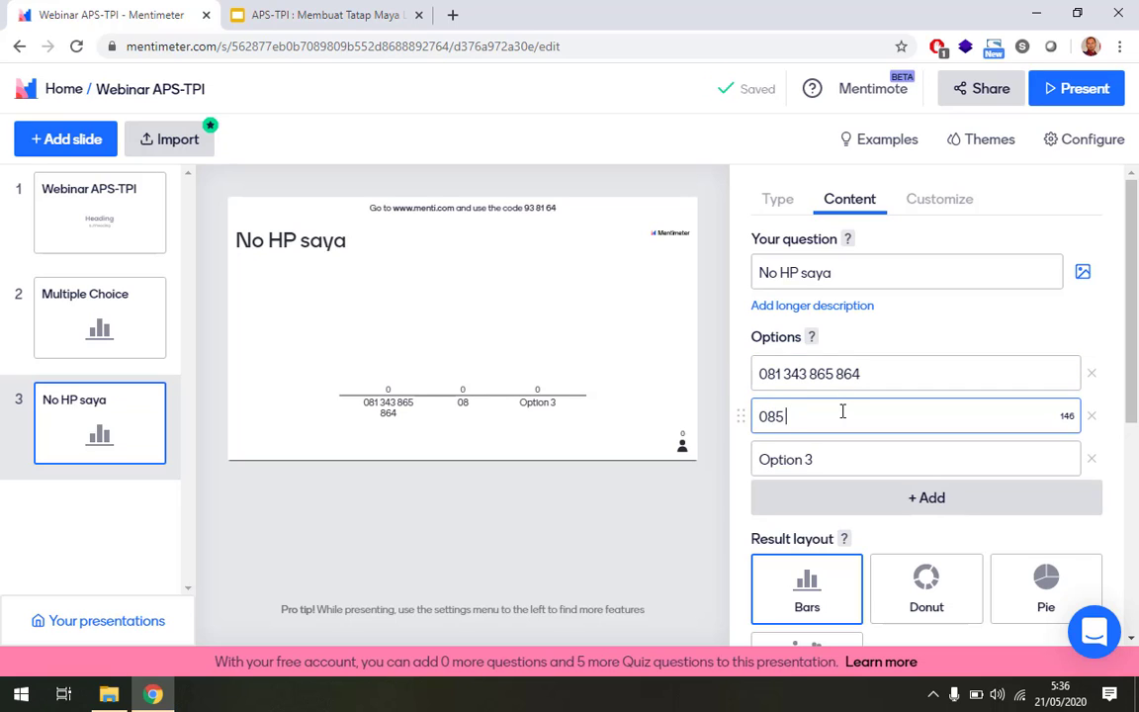
{"action": "scroll", "coordinate": [841, 411], "scroll_direction": "down", "scroll_amount": 1}
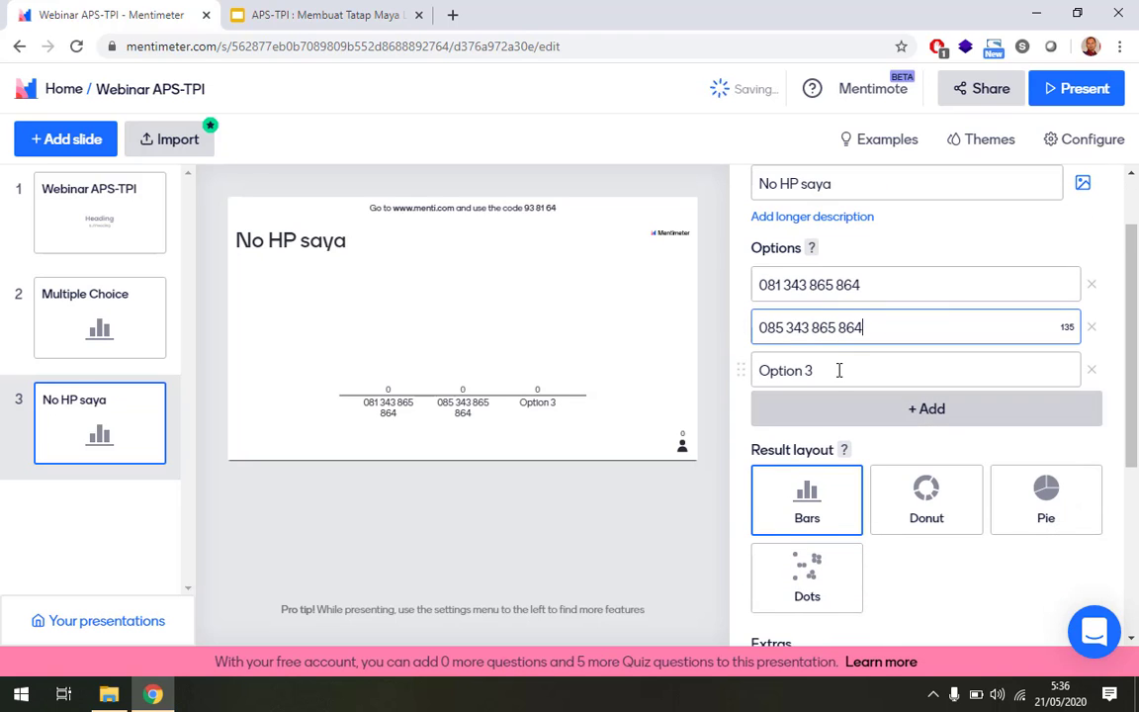
{"action": "left_click", "coordinate": [838, 370]}
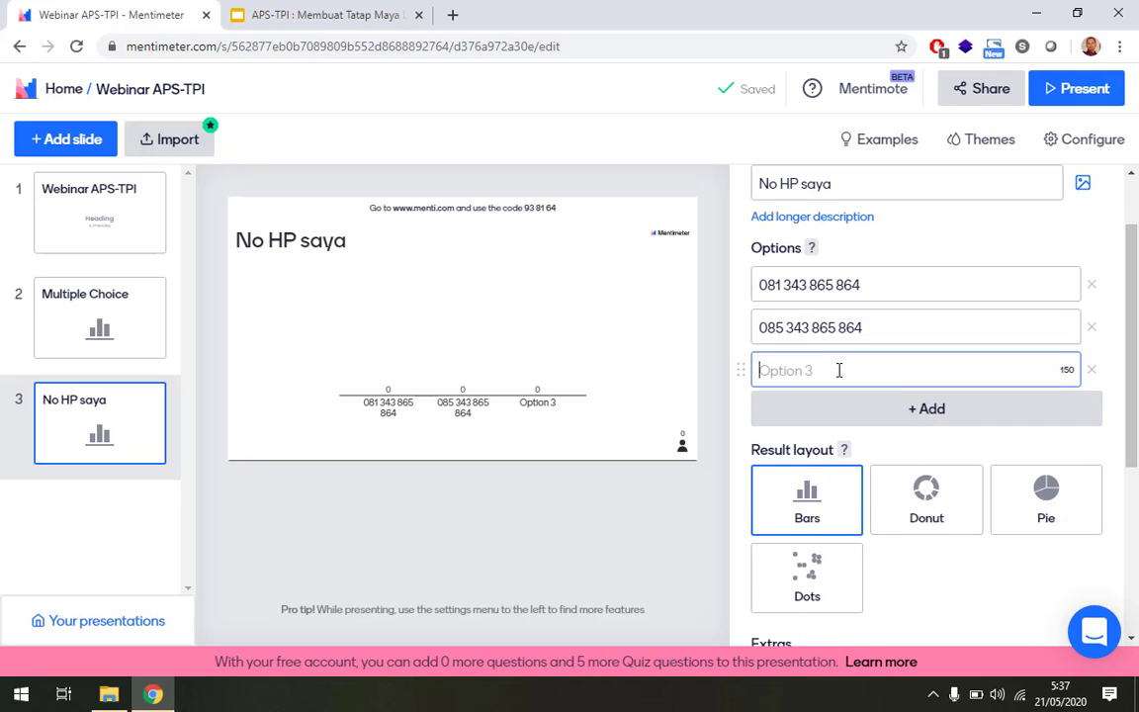
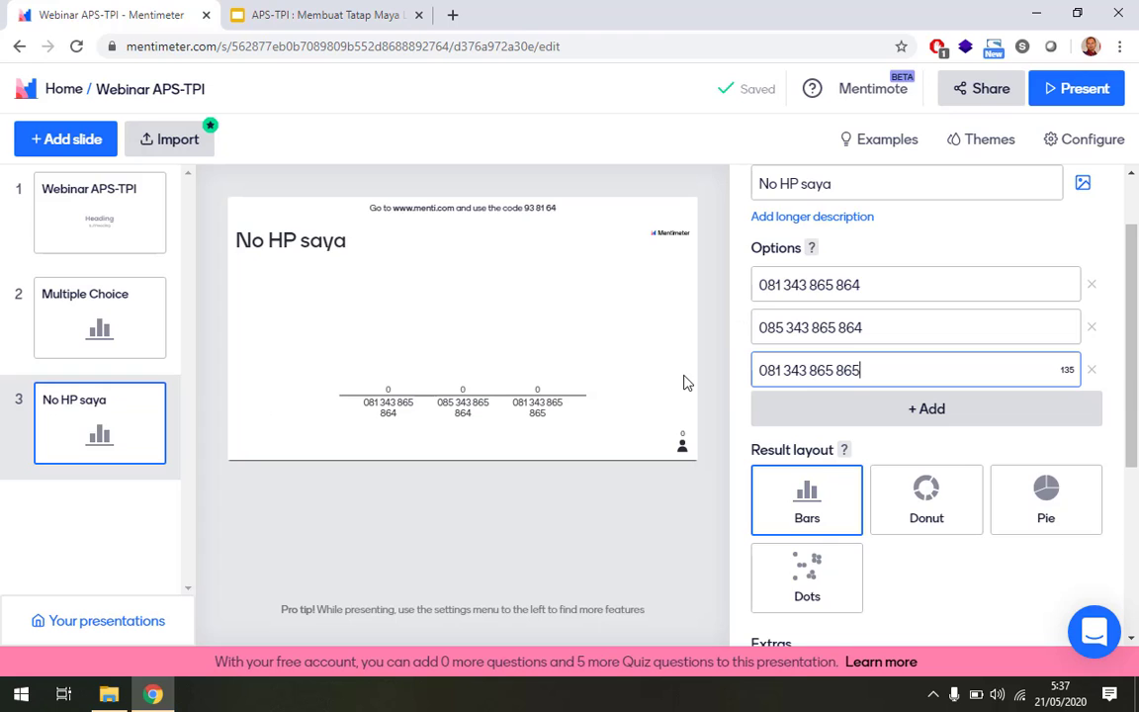
{"action": "scroll", "coordinate": [885, 332], "scroll_direction": "down", "scroll_amount": 1}
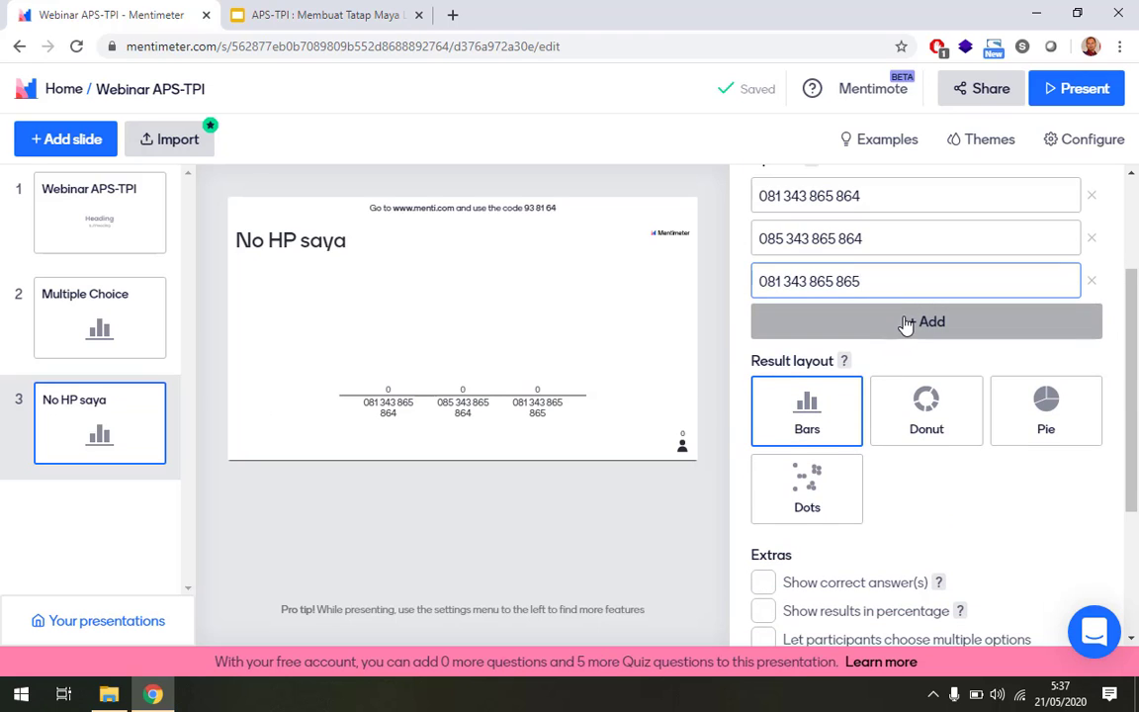
Add a fourth answer option holding another phone number.
{"action": "left_click", "coordinate": [905, 322]}
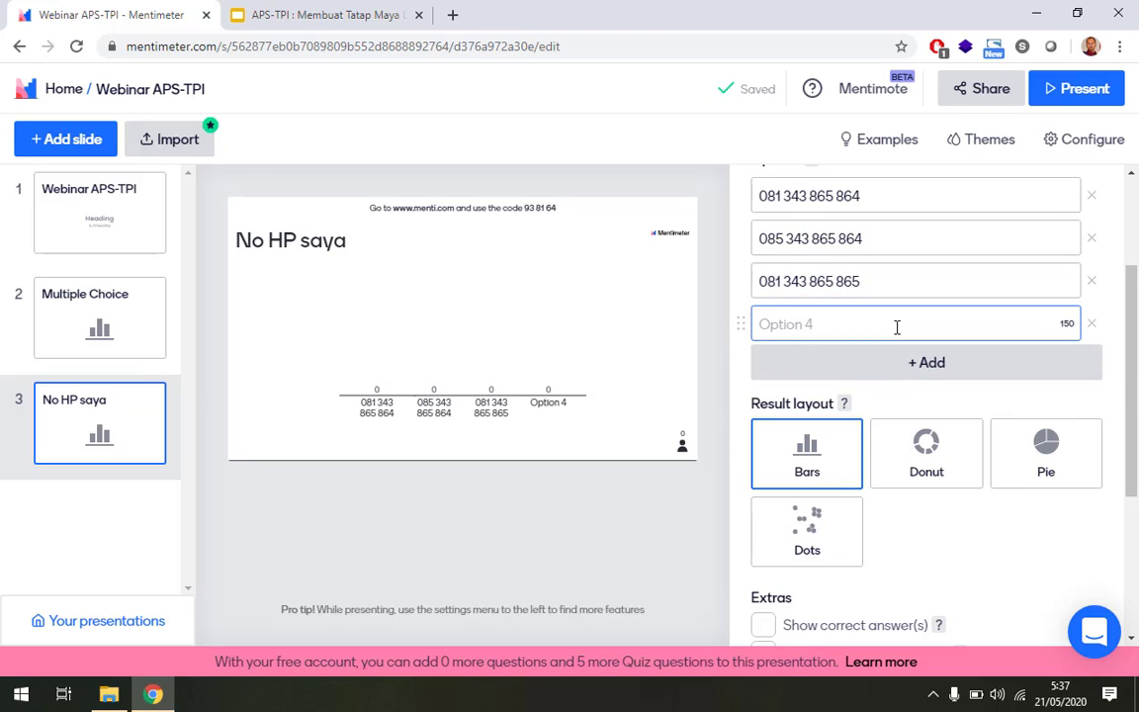
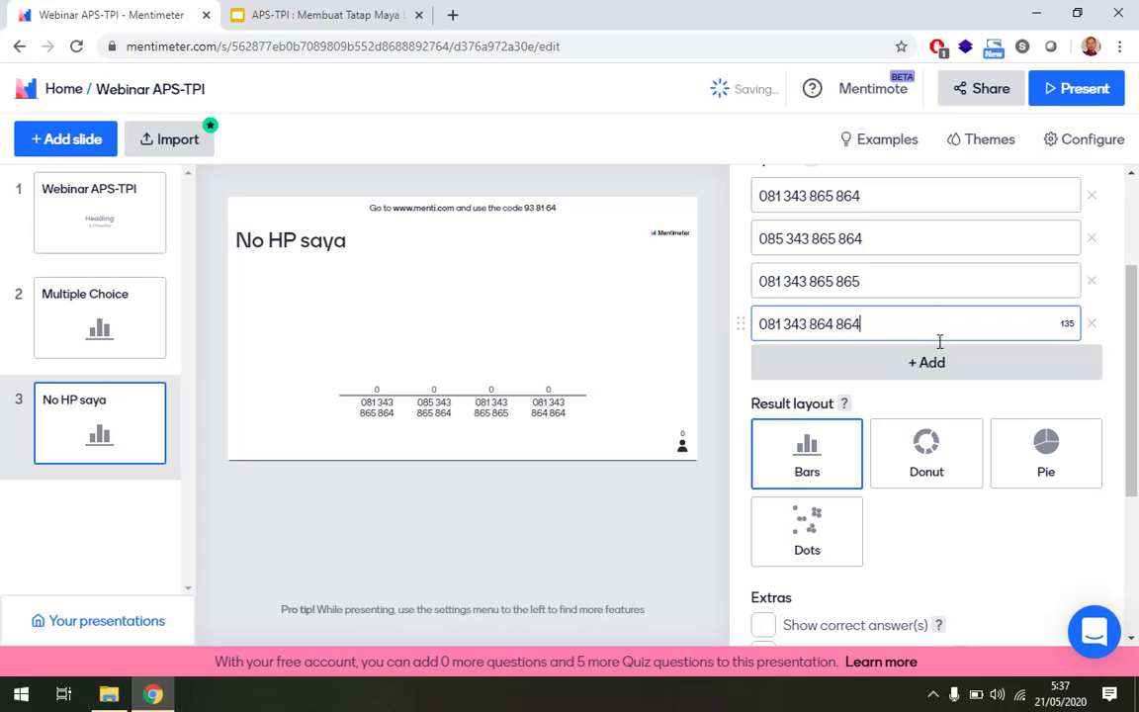
{"action": "scroll", "coordinate": [944, 332], "scroll_direction": "up", "scroll_amount": 3}
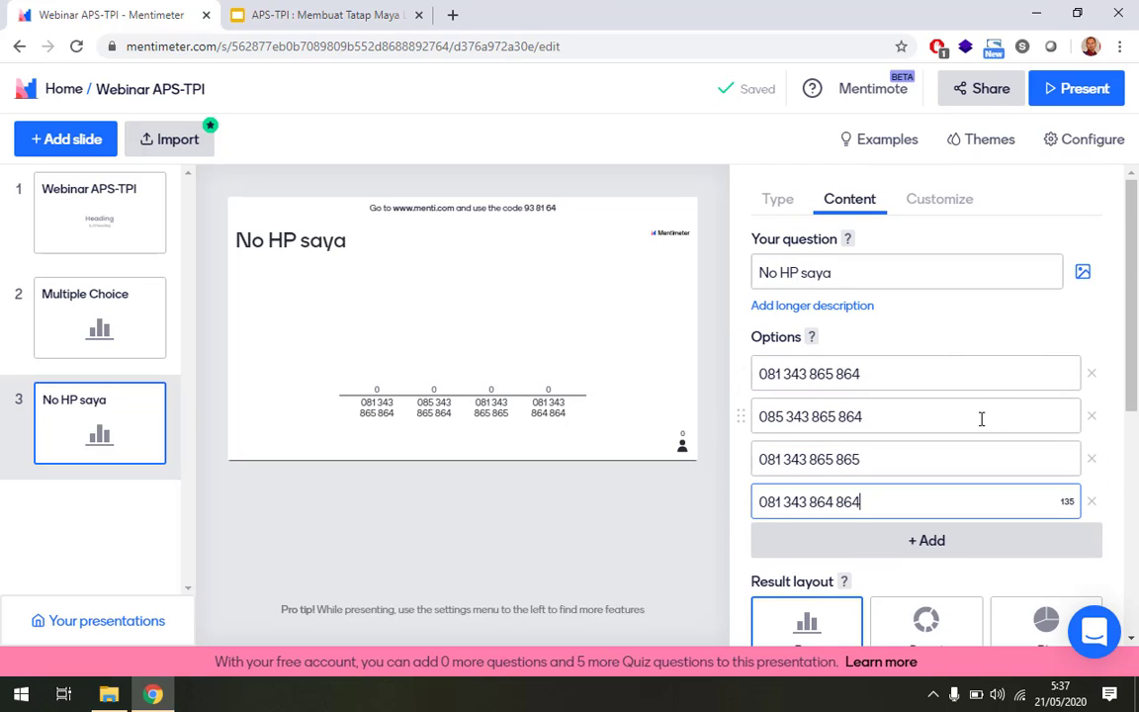
{"action": "scroll", "coordinate": [982, 419], "scroll_direction": "down", "scroll_amount": 3}
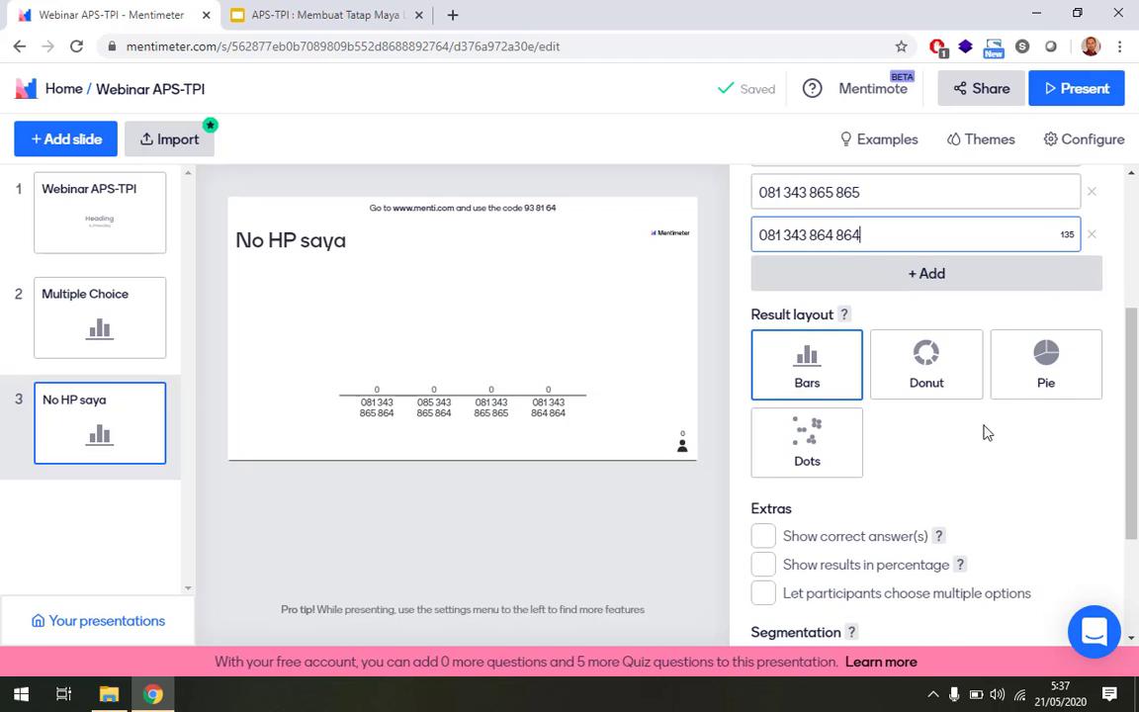
{"action": "scroll", "coordinate": [974, 408], "scroll_direction": "down", "scroll_amount": 2}
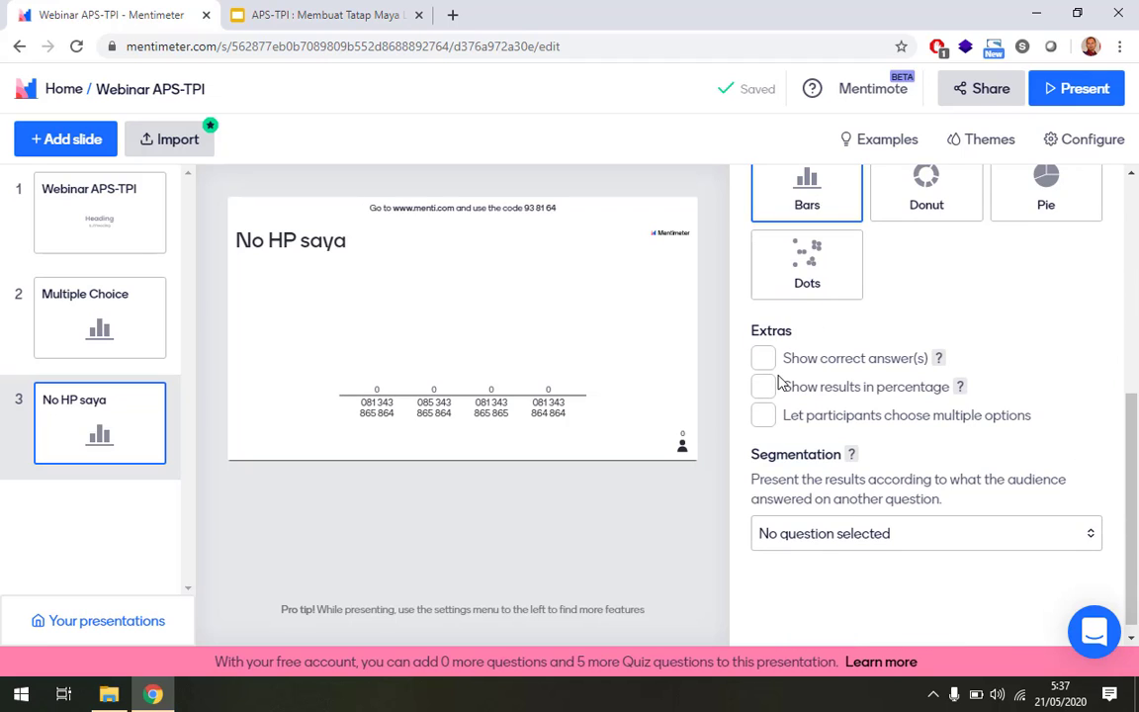
Delete the Multiple Choice photo slide, leaving No HP saya as slide 2.
{"action": "left_click", "coordinate": [71, 141]}
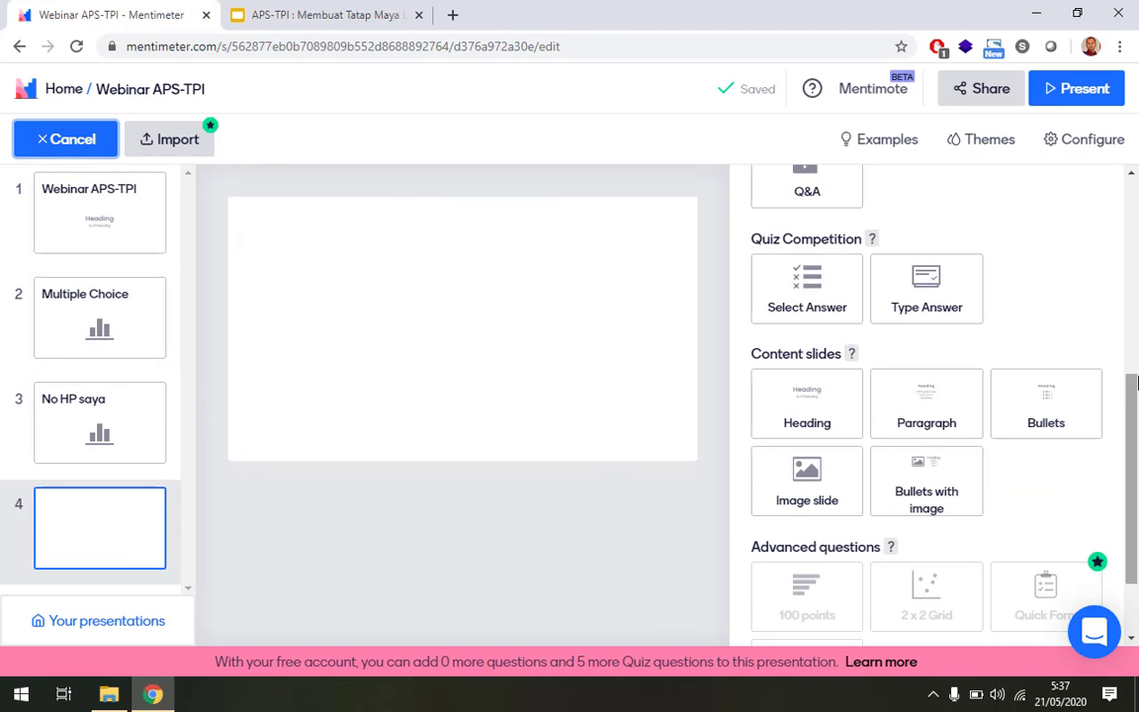
{"action": "scroll", "coordinate": [966, 363], "scroll_direction": "up", "scroll_amount": 4}
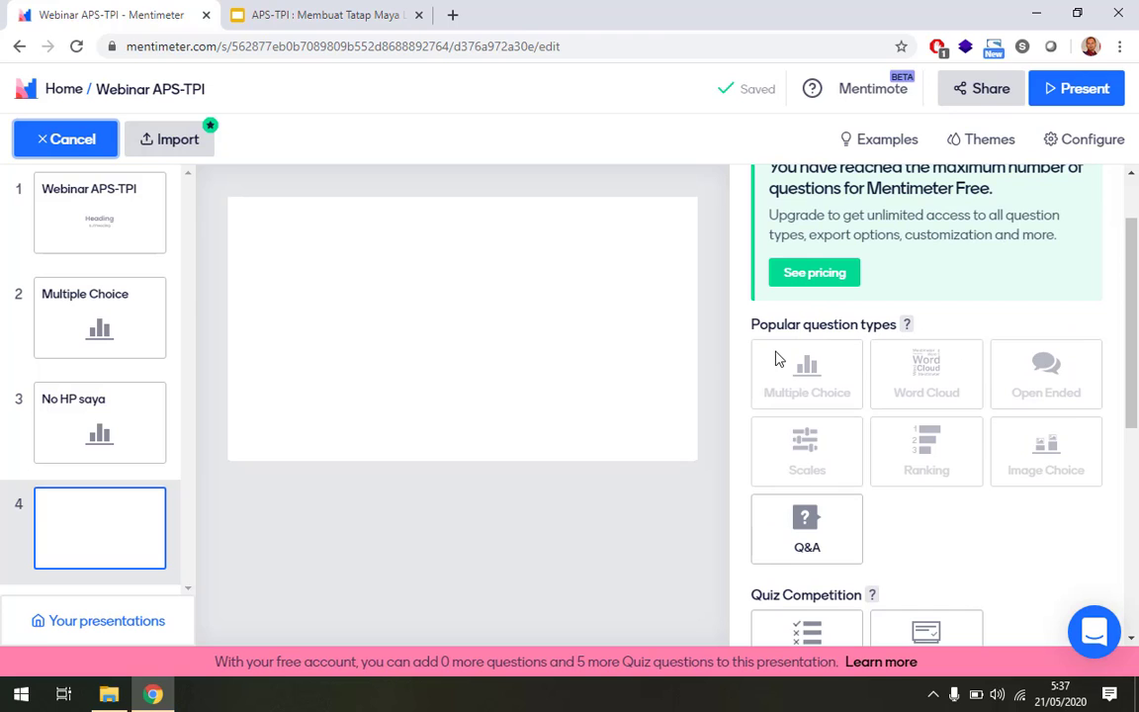
{"action": "scroll", "coordinate": [791, 360], "scroll_direction": "up", "scroll_amount": 1}
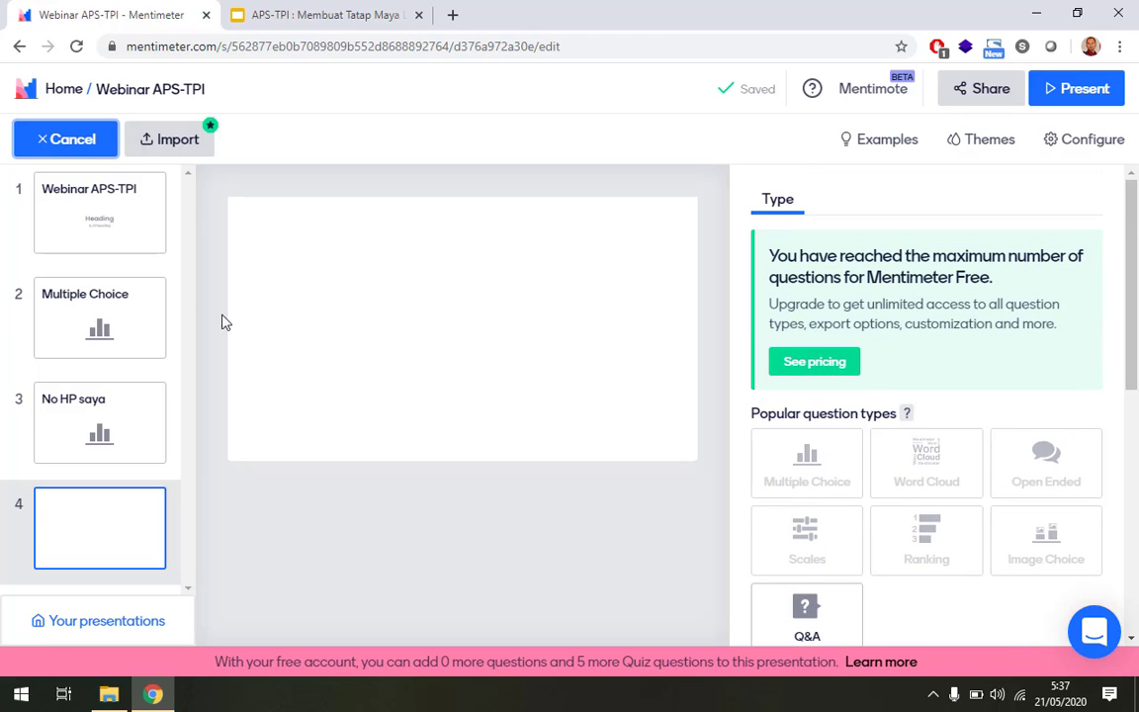
{"action": "left_click", "coordinate": [79, 318]}
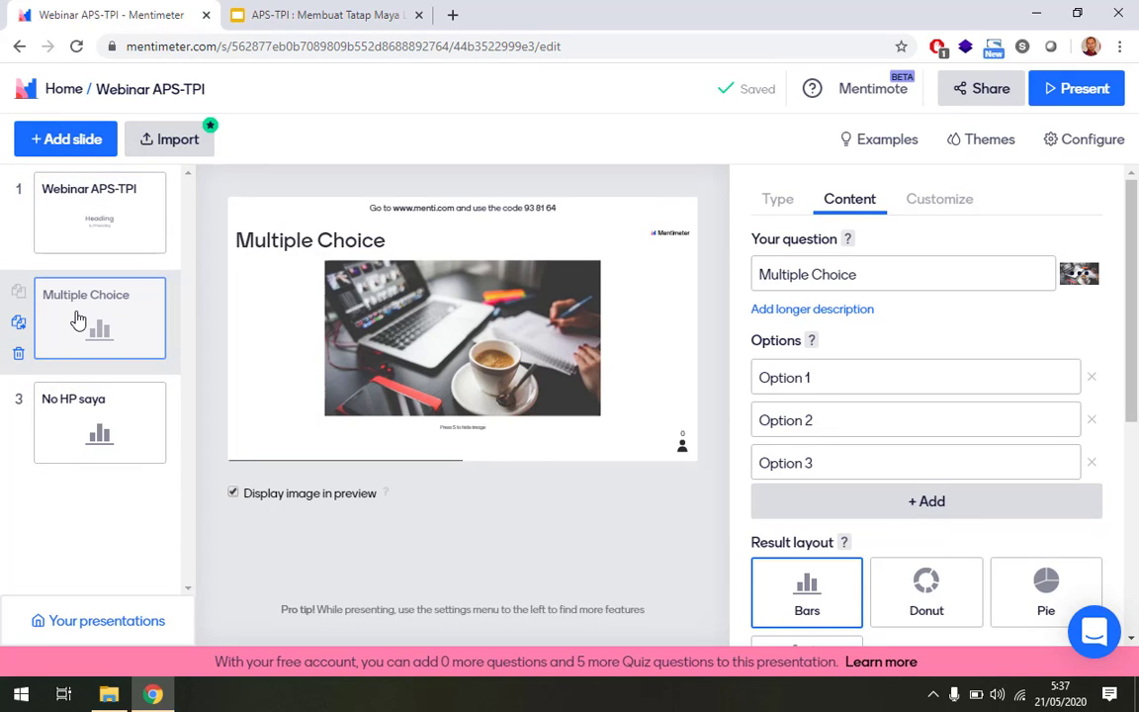
{"action": "left_click", "coordinate": [17, 354]}
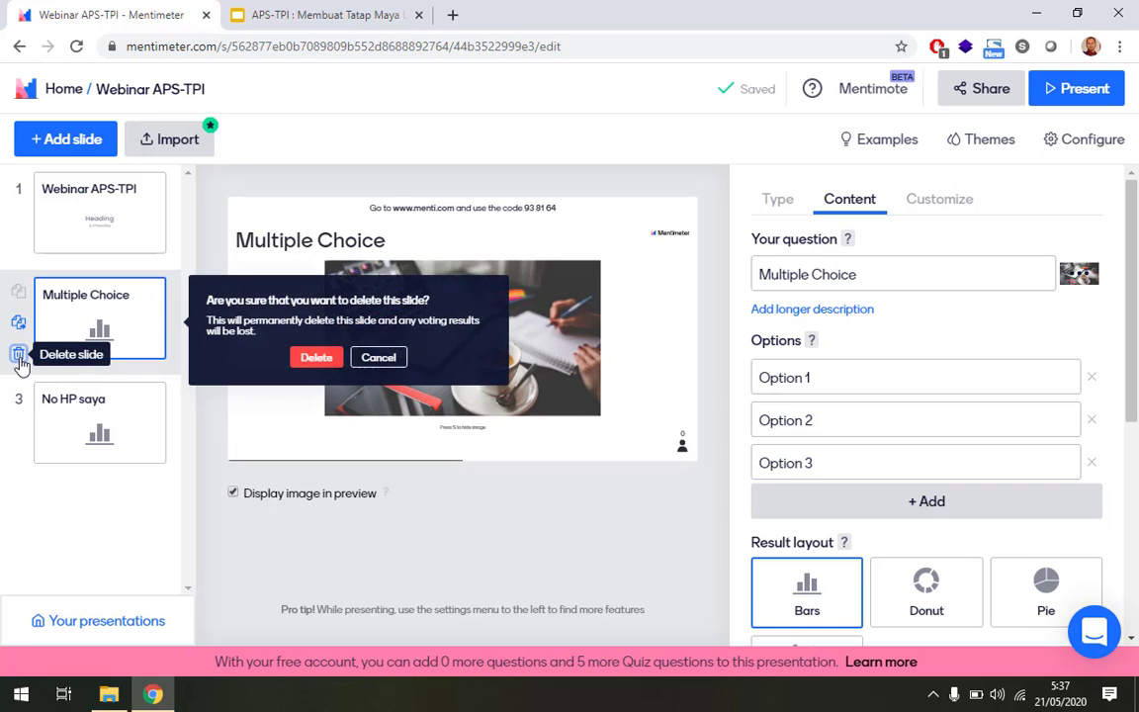
{"action": "left_click", "coordinate": [315, 359]}
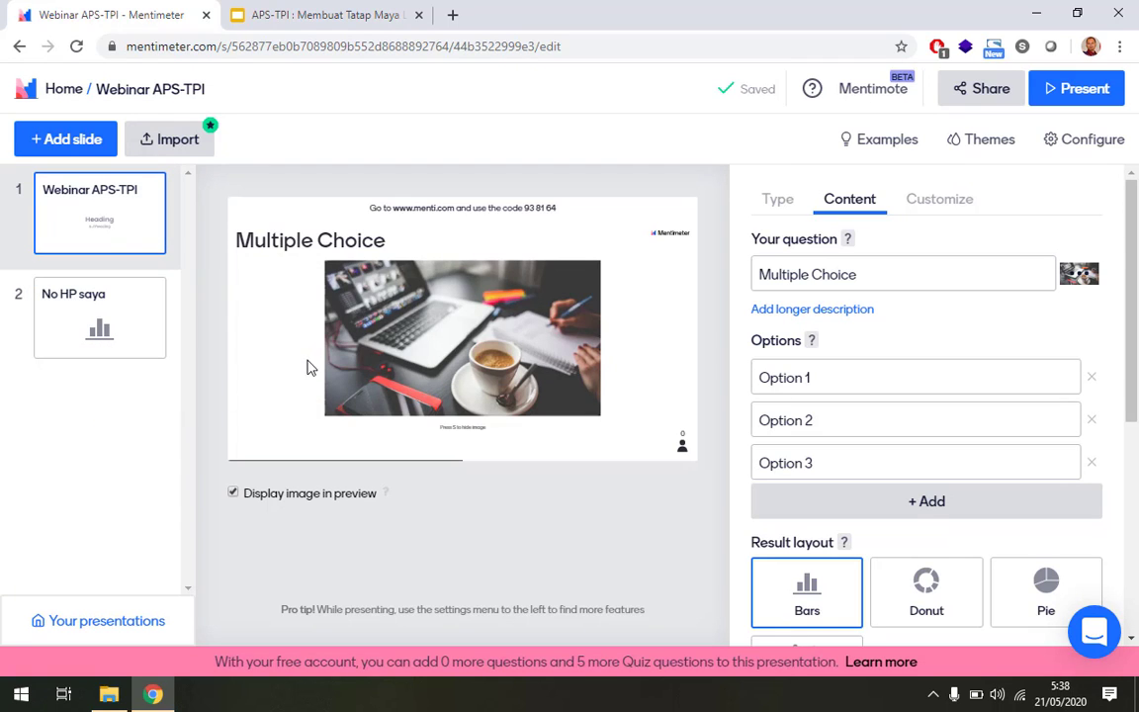
{"action": "left_click", "coordinate": [97, 310]}
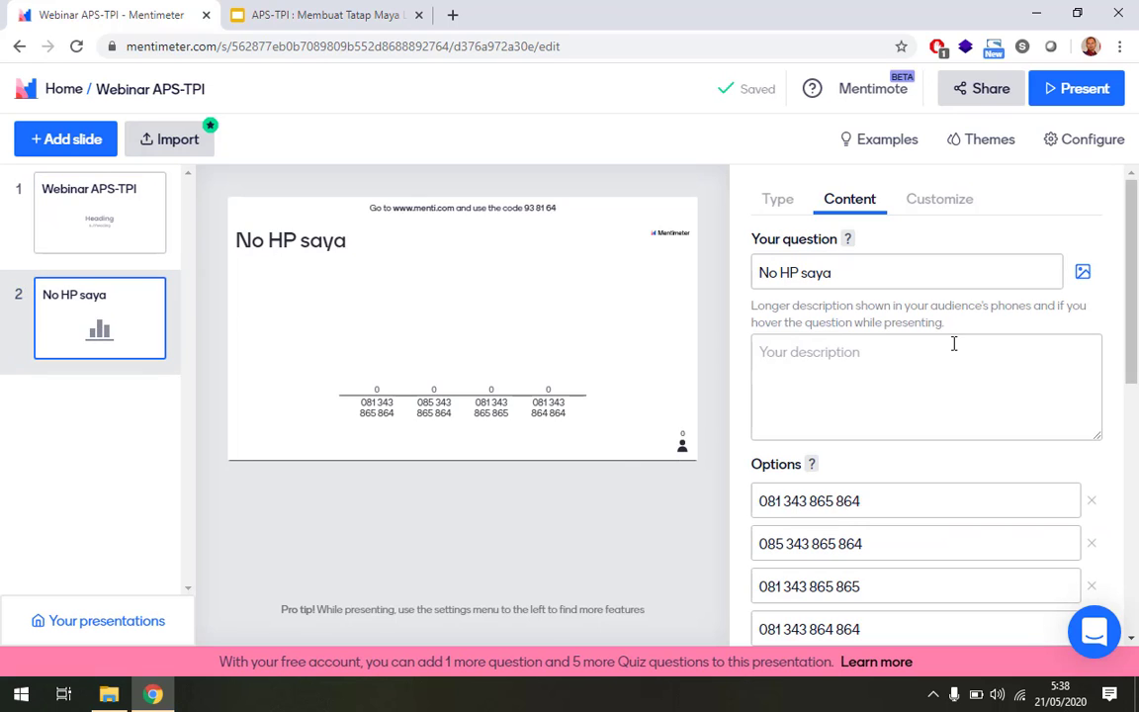
Add a new third slide and make it a Word Cloud question.
{"action": "left_click", "coordinate": [772, 204]}
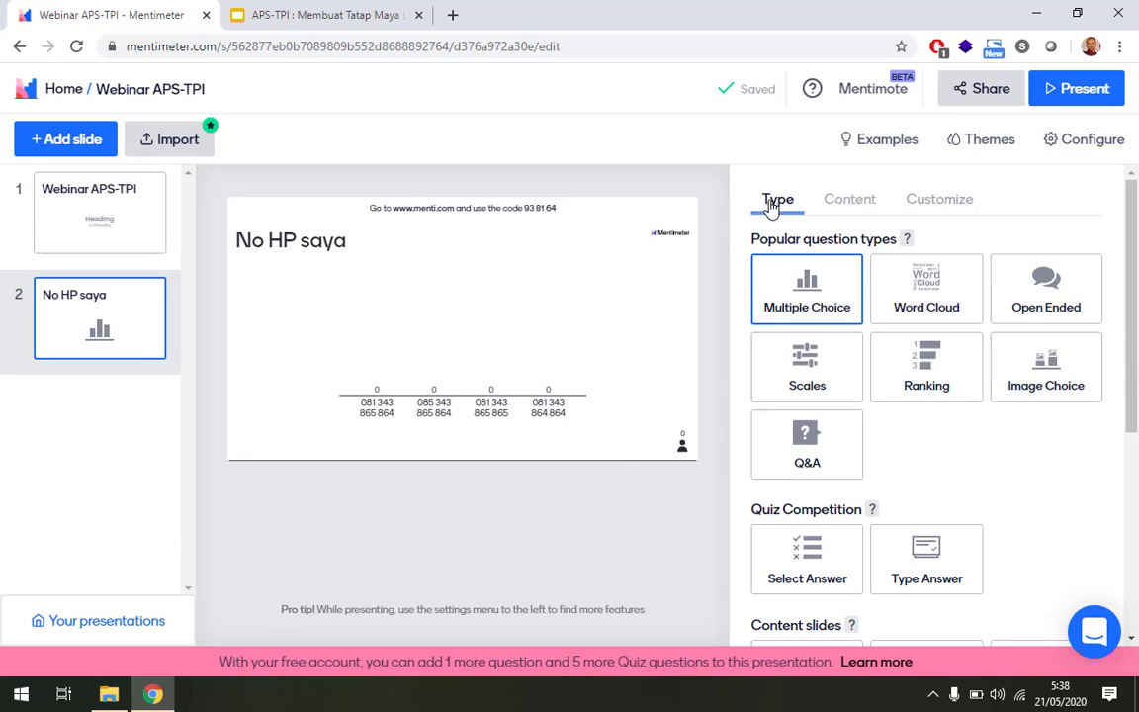
{"action": "left_click", "coordinate": [64, 152]}
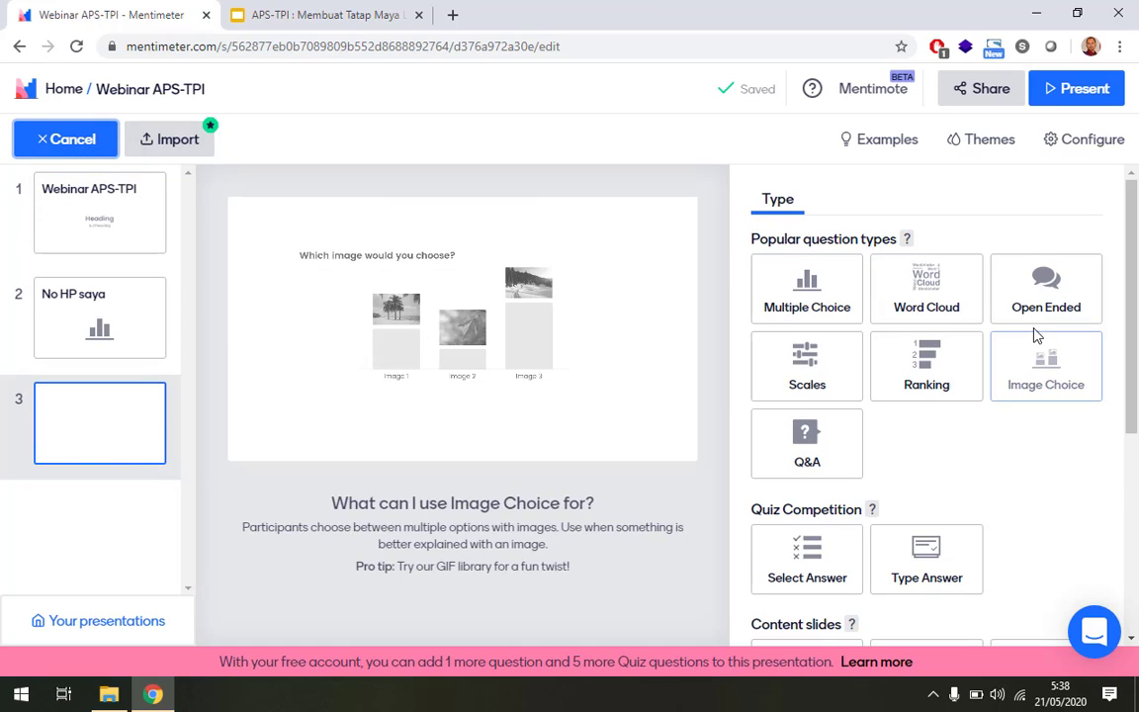
{"action": "left_click", "coordinate": [923, 289]}
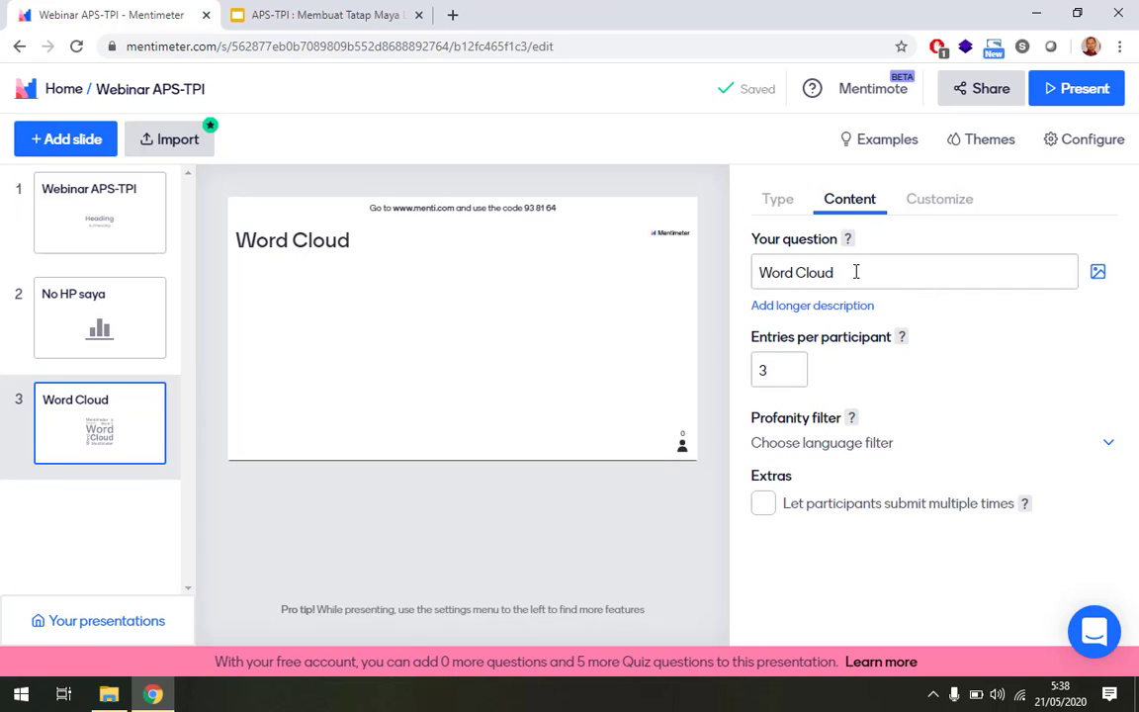
Replace the default Word Cloud title with 'Aplikasi apa yang Anda gunakan untuk Video Conference'.
{"action": "left_click_drag", "start_coordinate": [870, 276], "coordinate": [749, 269]}
{"action": "key", "text": "BackSpace"}
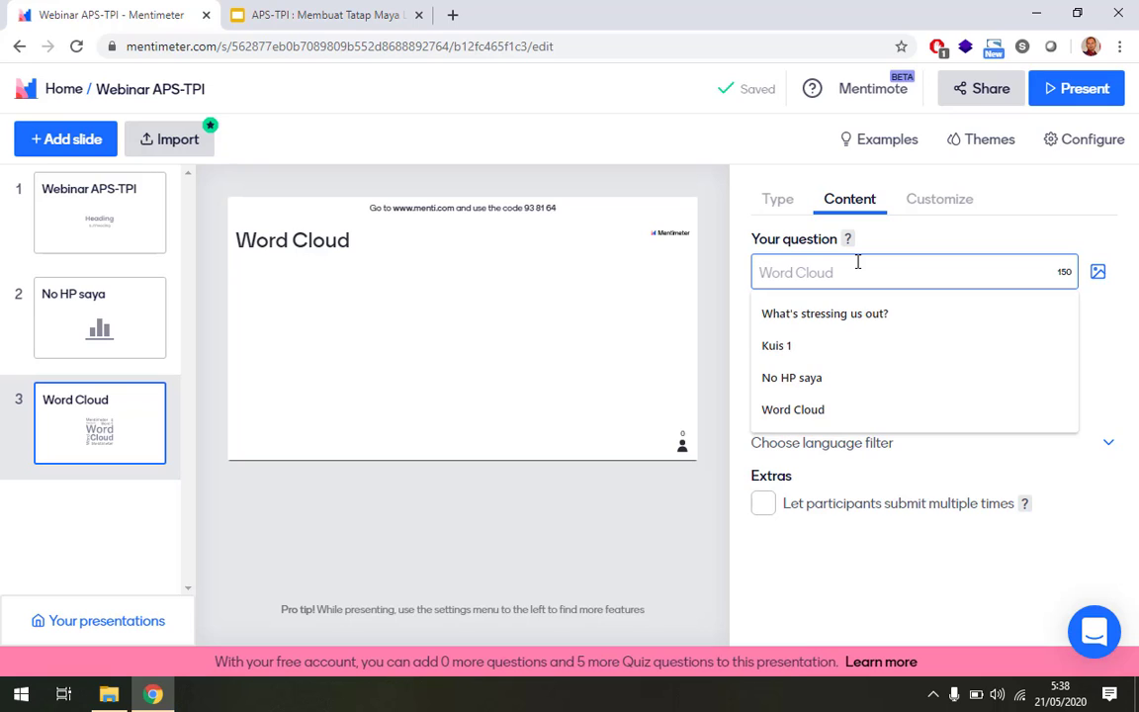
{"action": "type", "text": "Aplikasi"}
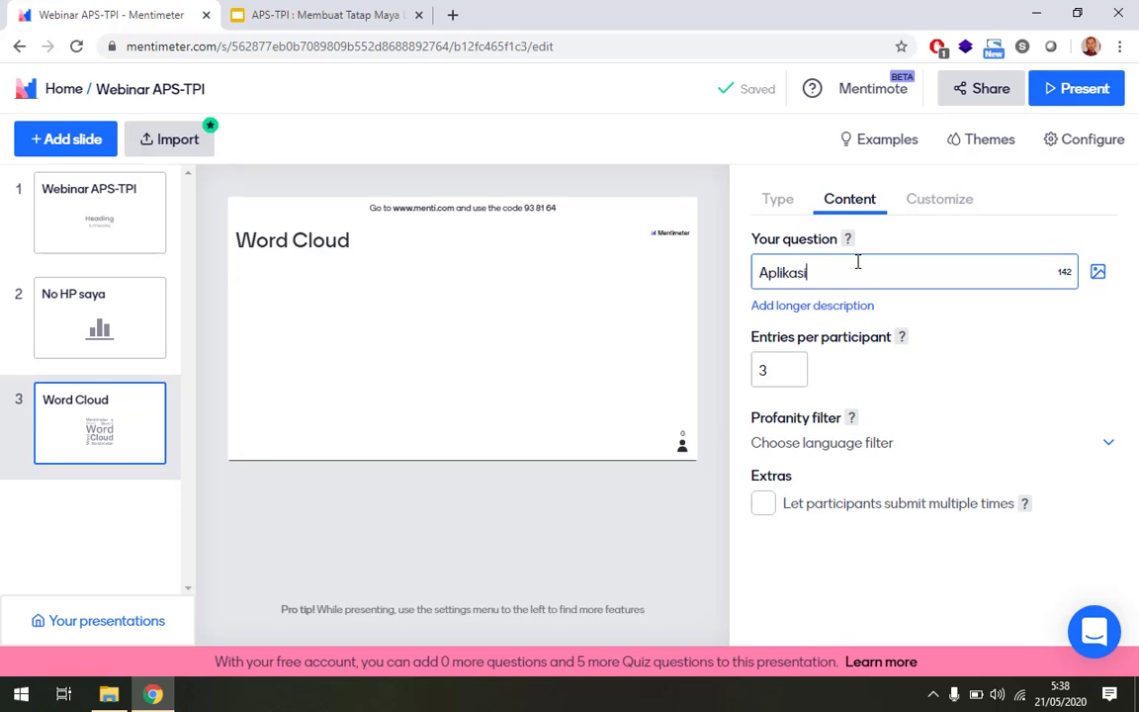
{"action": "type", "text": " apa"}
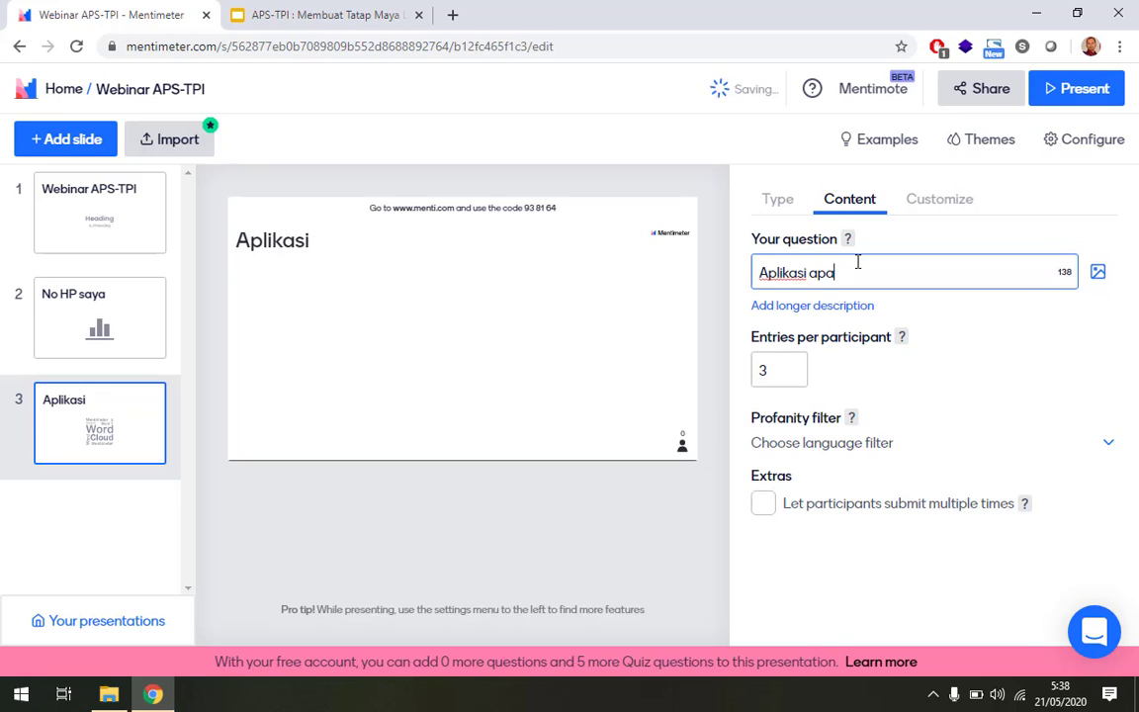
{"action": "type", "text": " yang"}
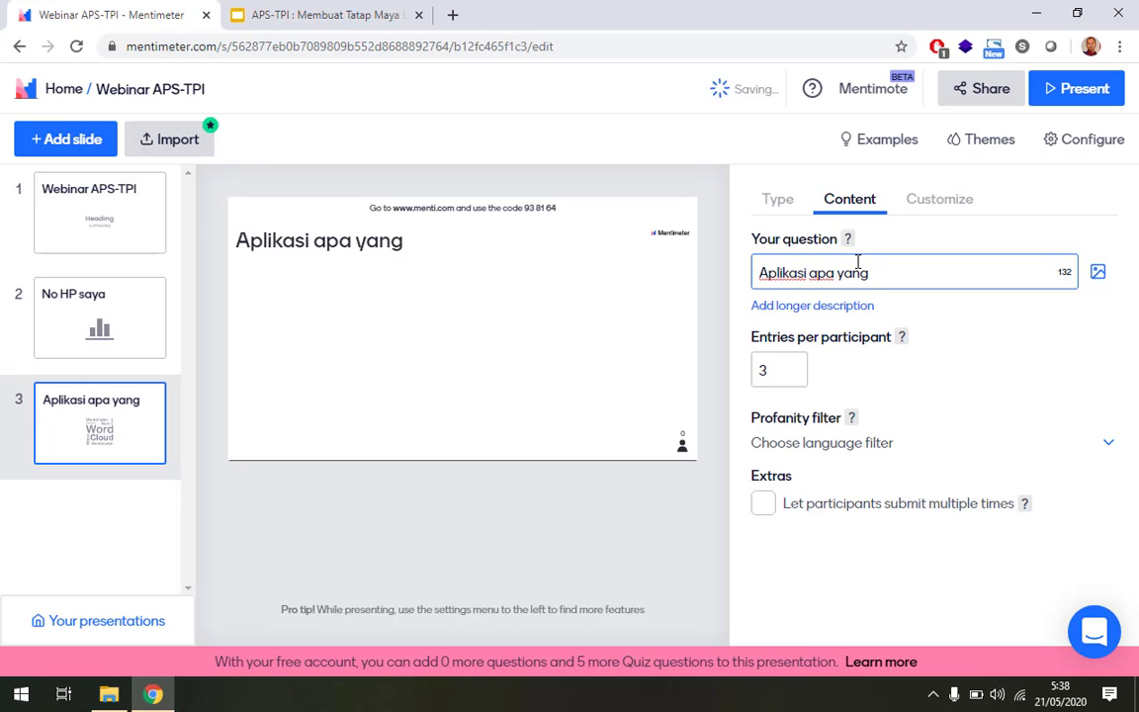
{"action": "type", "text": " Anda gunkana"}
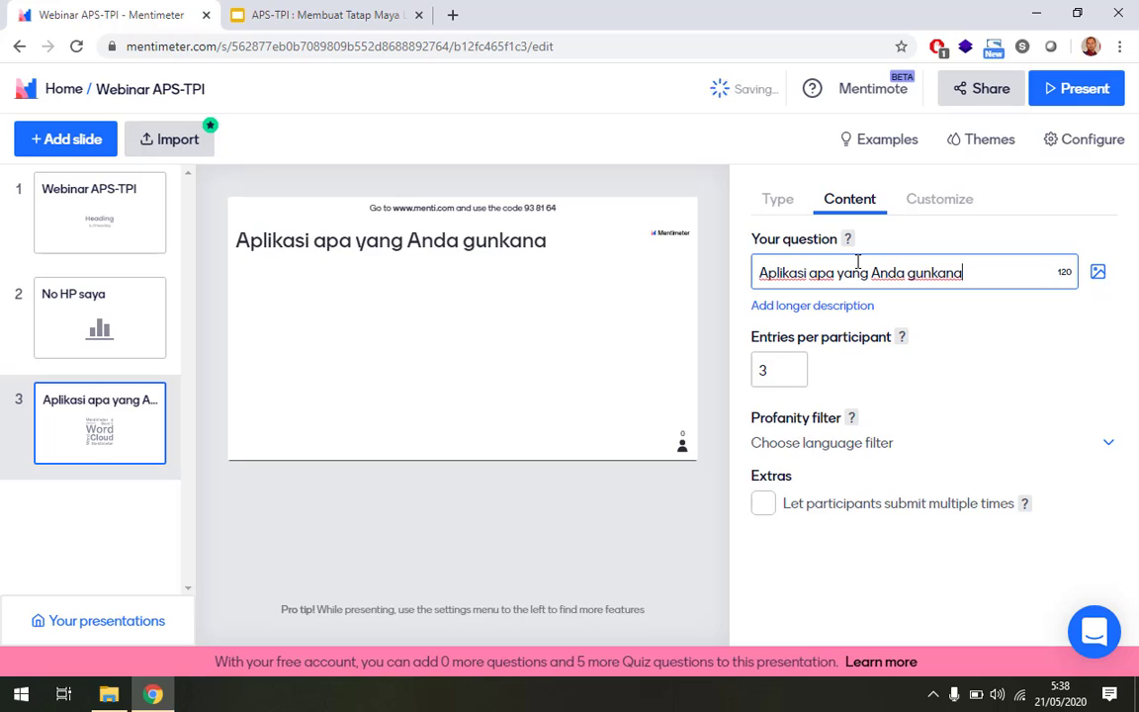
{"action": "key", "text": "BackSpace"}
{"action": "type", "text": "akan untuk"}
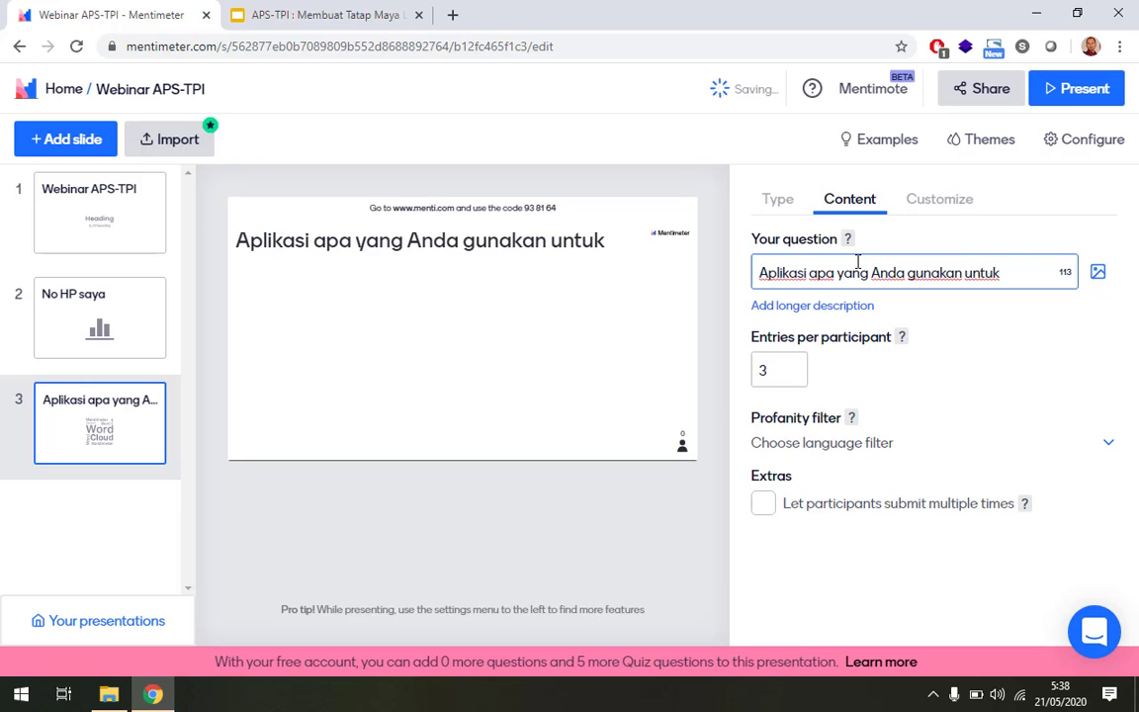
{"action": "type", "text": " Video"}
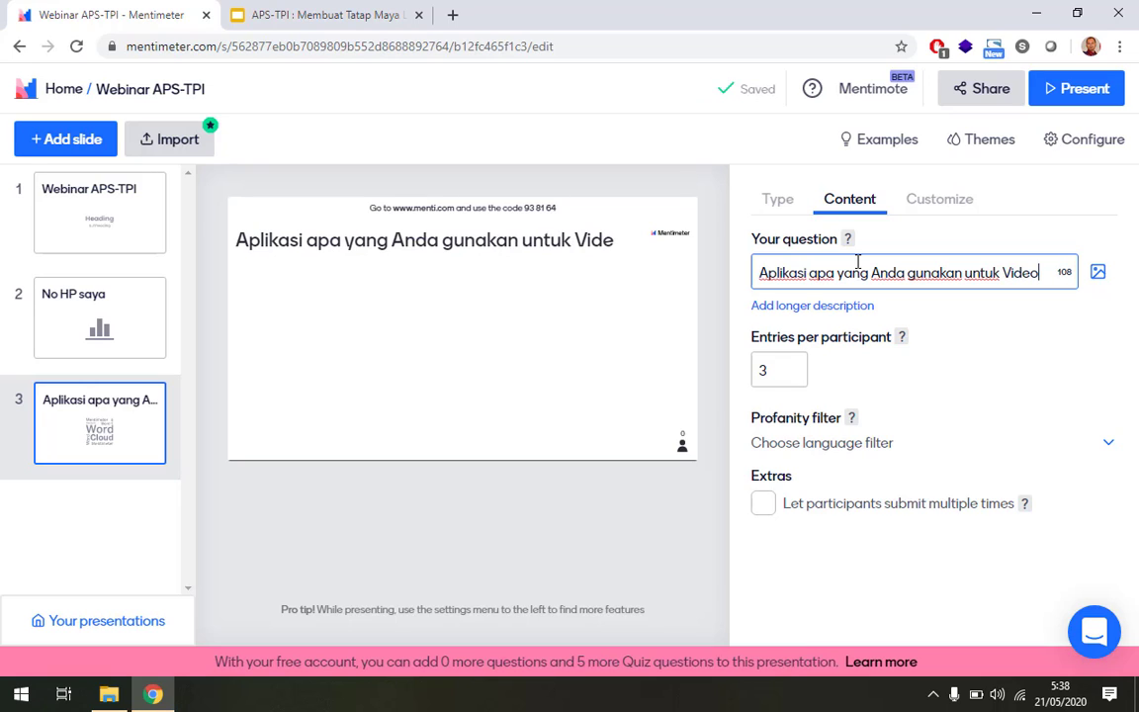
{"action": "type", "text": " Con"}
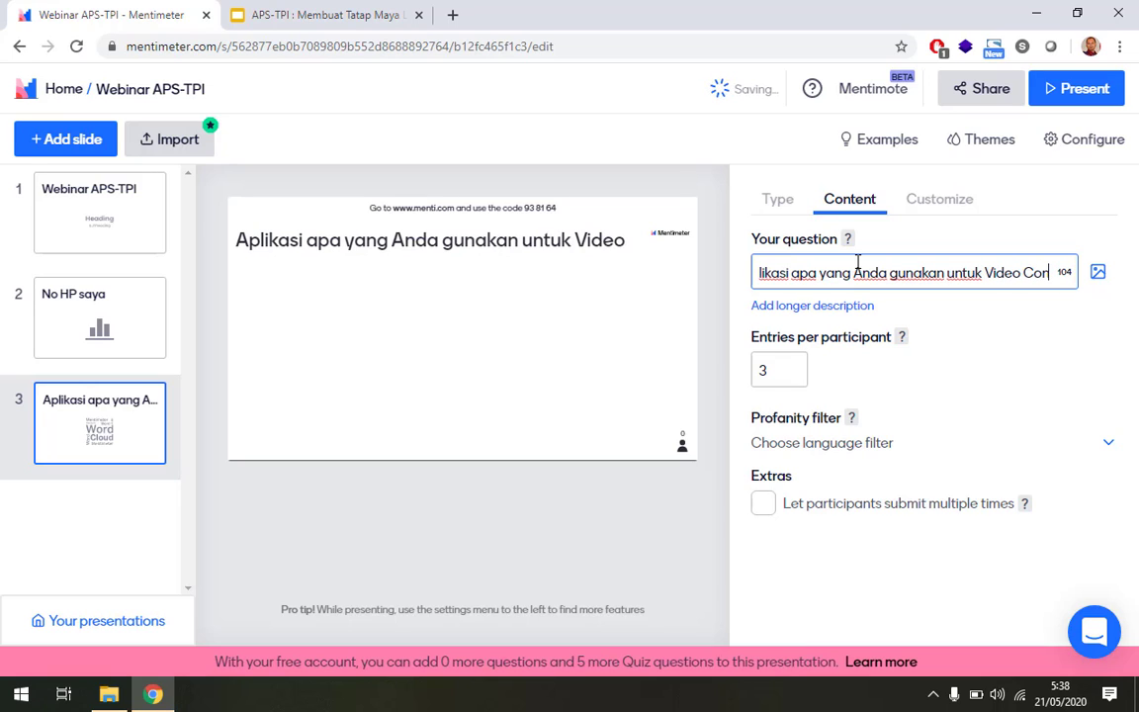
{"action": "type", "text": "ference"}
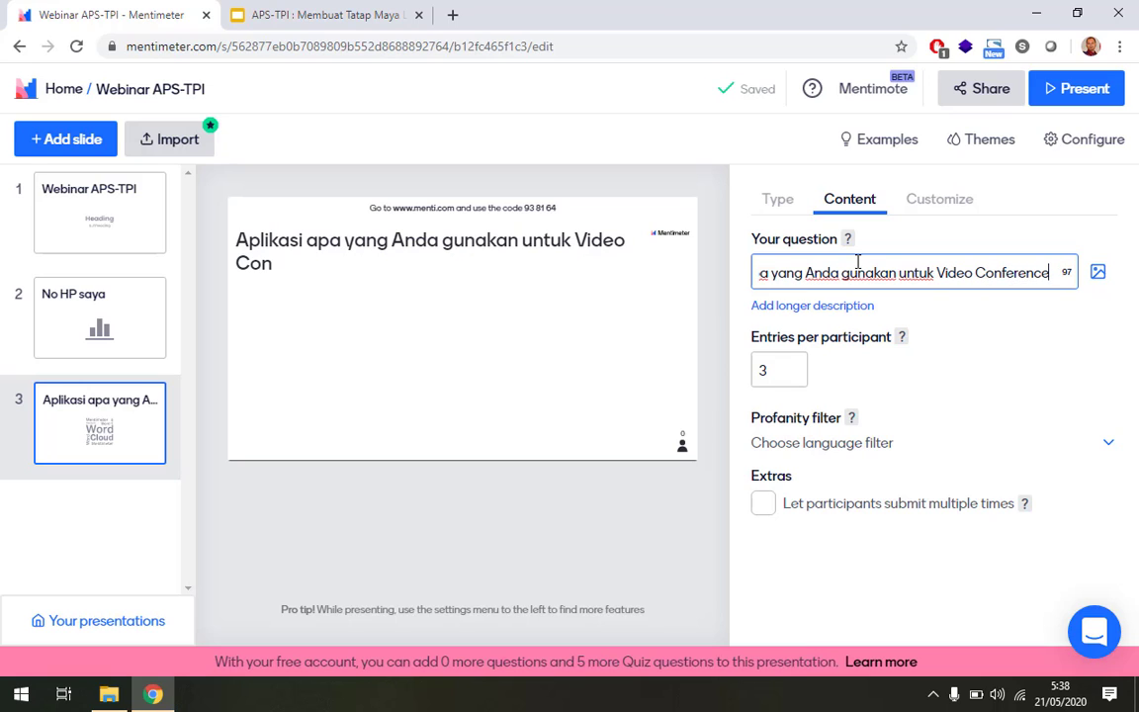
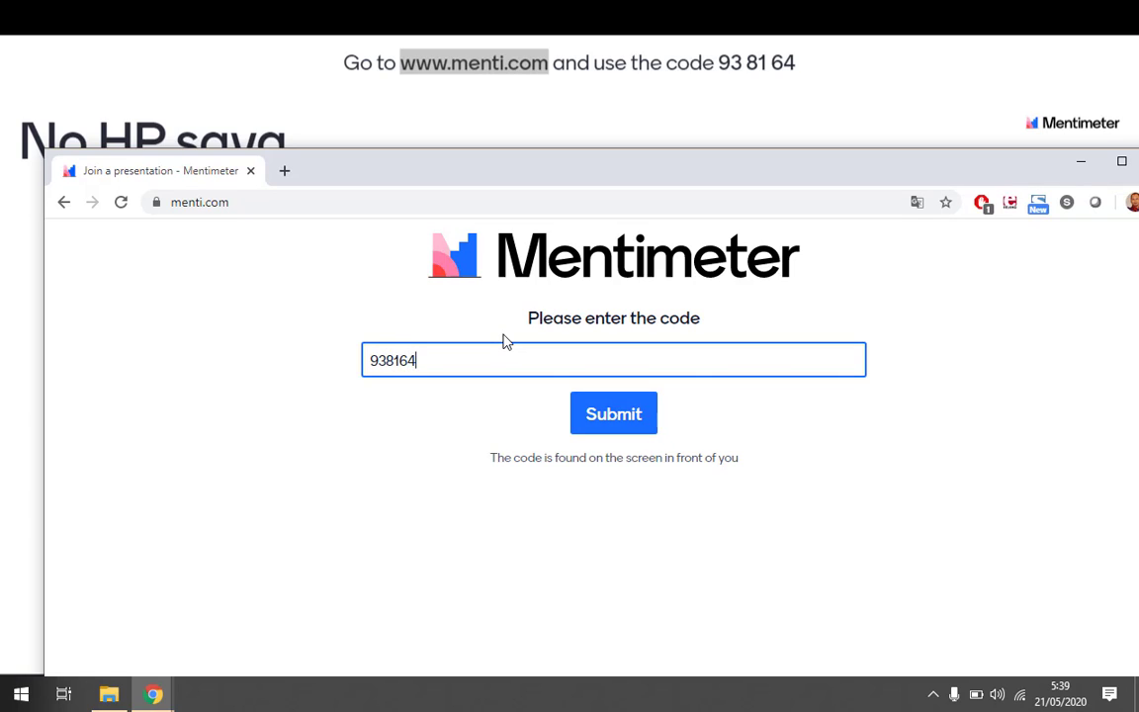
Join the poll and cast one test vote for the first phone-number option in 'No HP saya'.
{"action": "key", "text": "Return"}
{"action": "left_click_drag", "start_coordinate": [45, 287], "coordinate": [712, 338]}
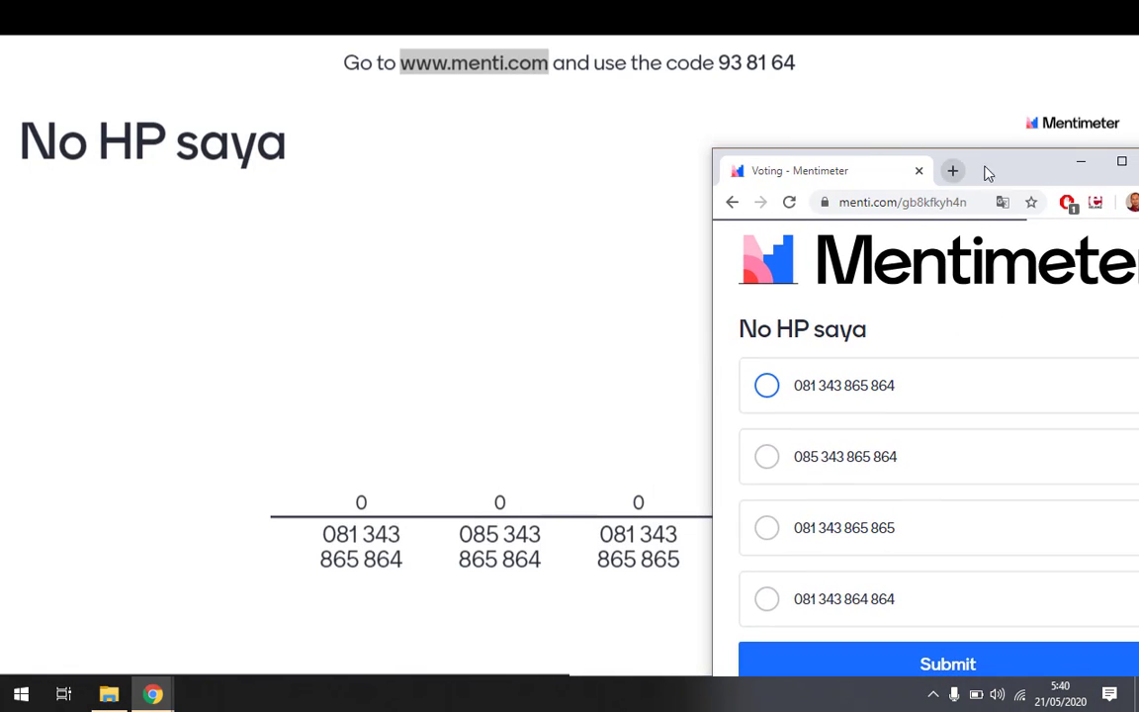
{"action": "left_click_drag", "start_coordinate": [963, 148], "coordinate": [968, 123]}
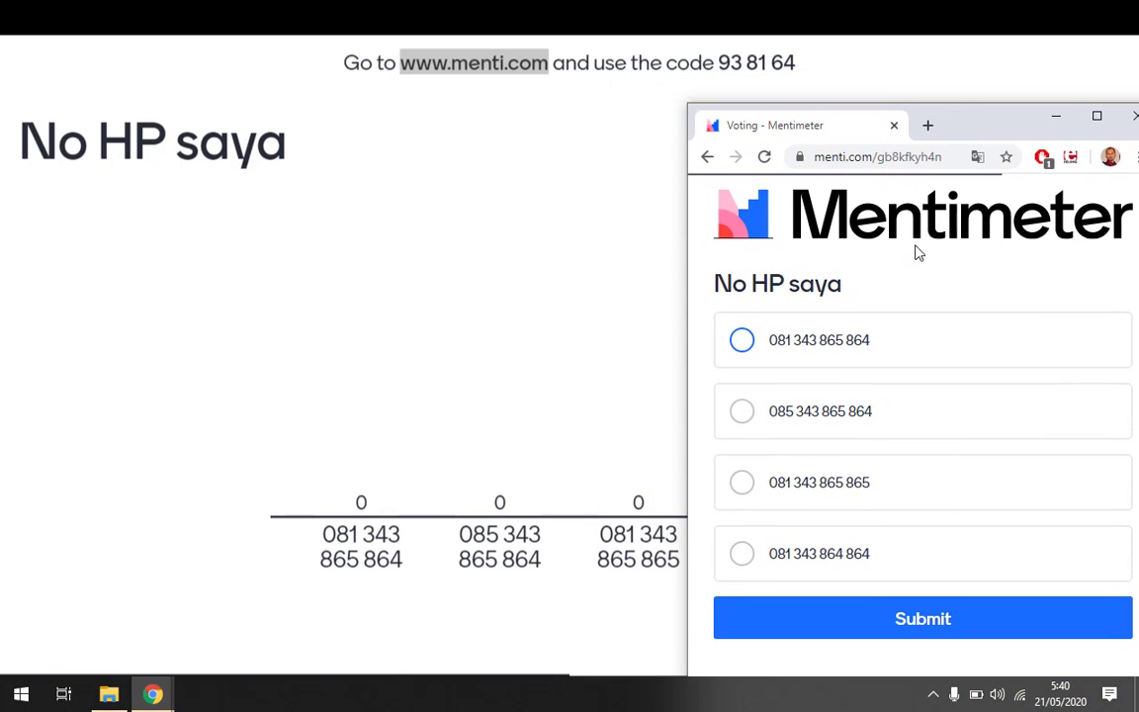
{"action": "left_click", "coordinate": [741, 342]}
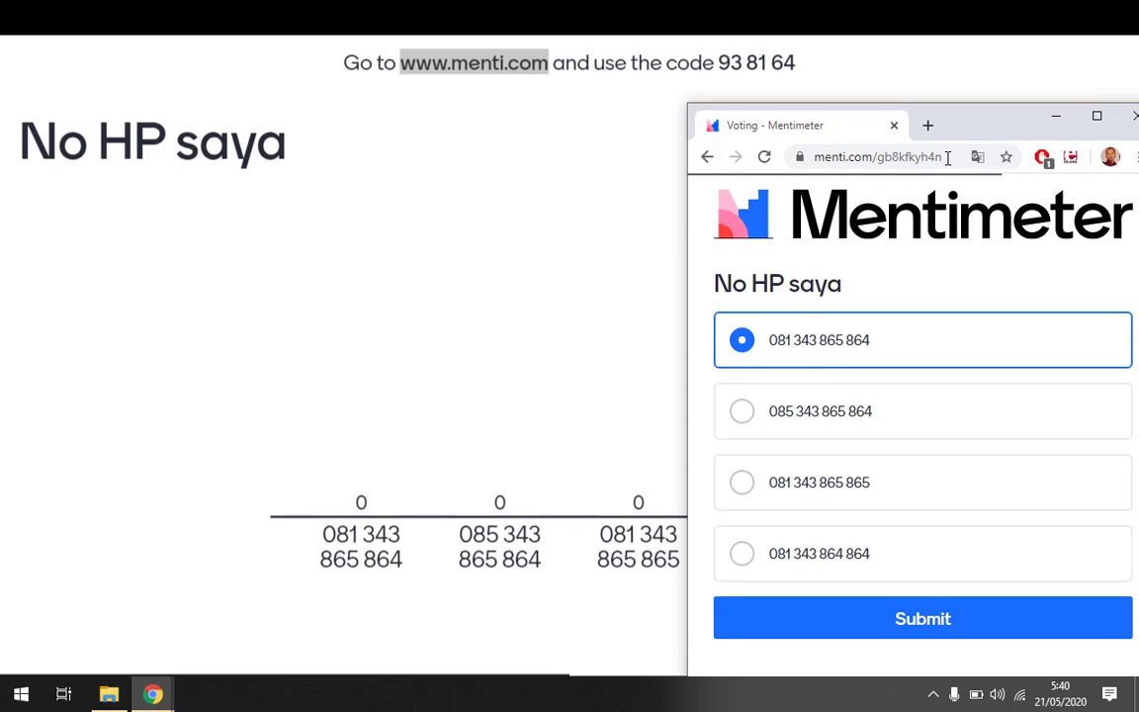
{"action": "left_click_drag", "start_coordinate": [995, 130], "coordinate": [957, 158]}
{"action": "left_click", "coordinate": [919, 644]}
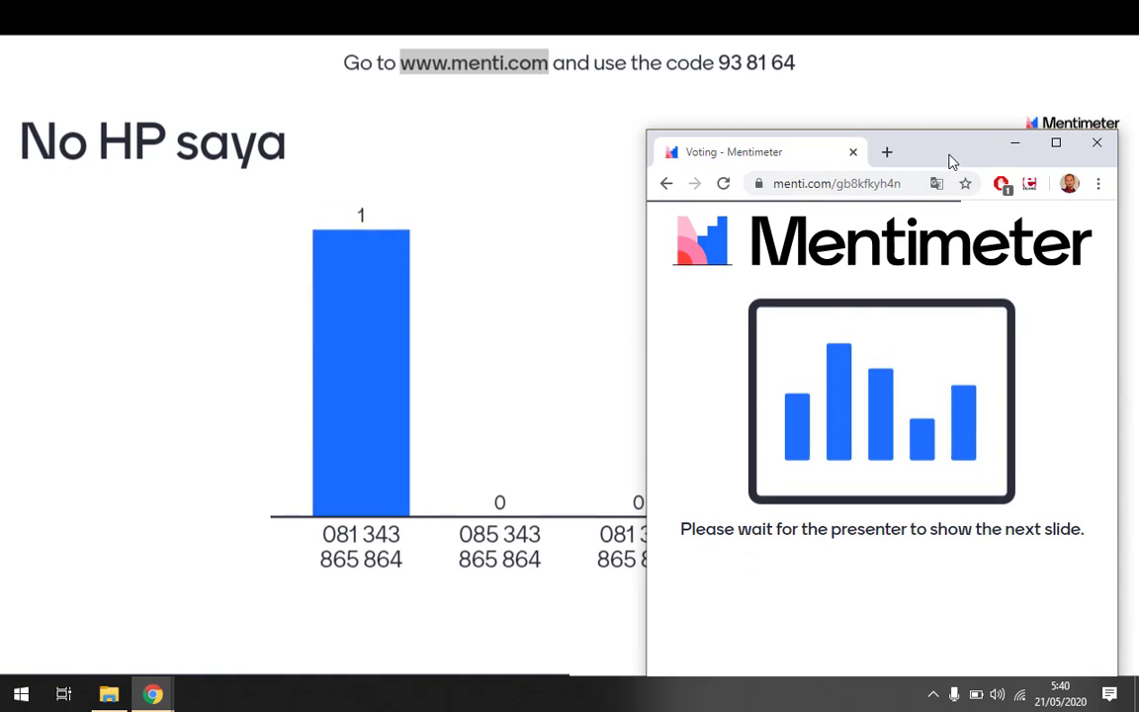
{"action": "left_click_drag", "start_coordinate": [951, 153], "coordinate": [846, 597]}
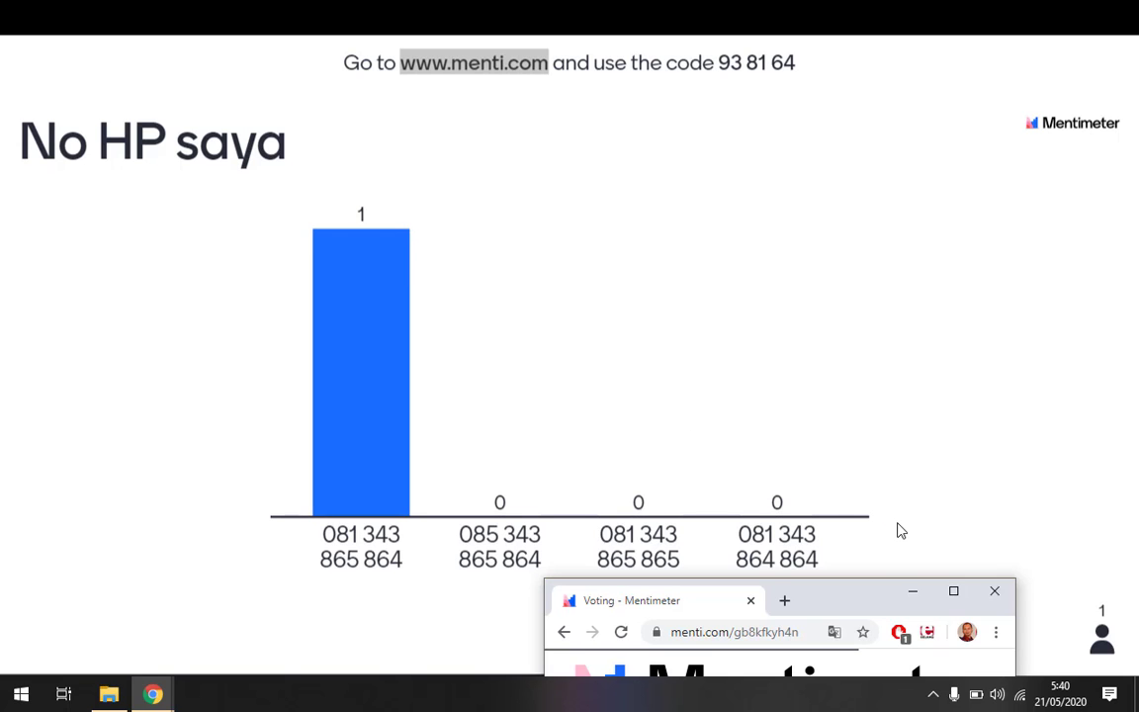
{"action": "left_click_drag", "start_coordinate": [864, 600], "coordinate": [855, 123]}
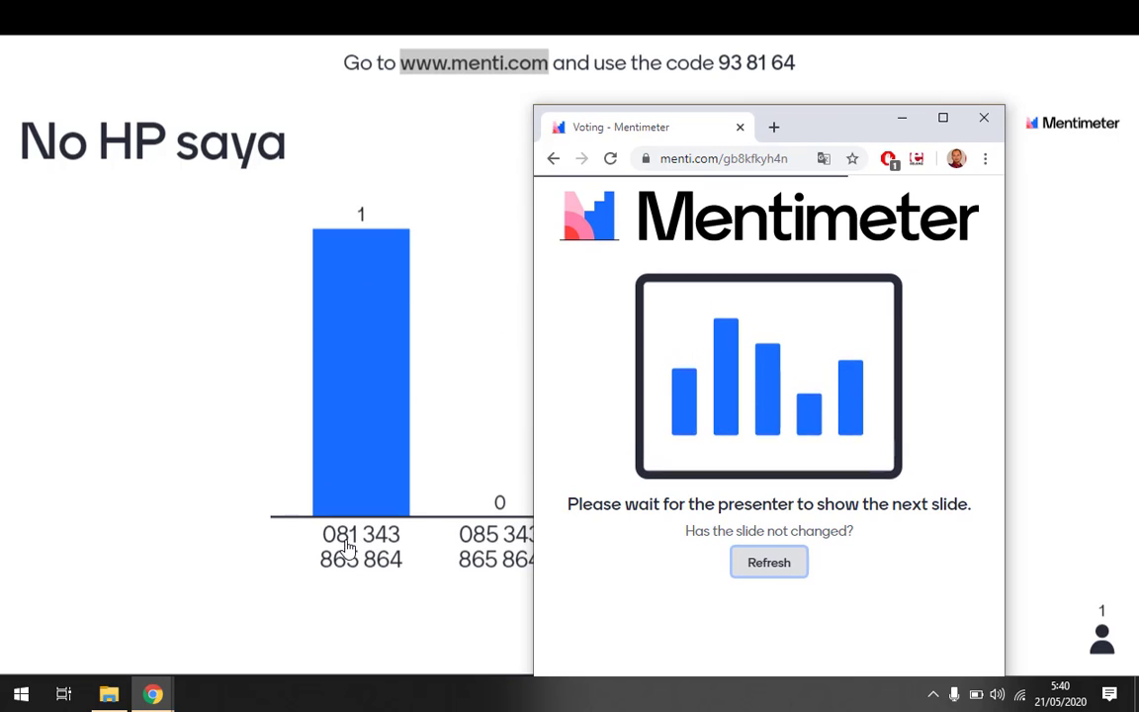
{"action": "mouse_move", "coordinate": [277, 633]}
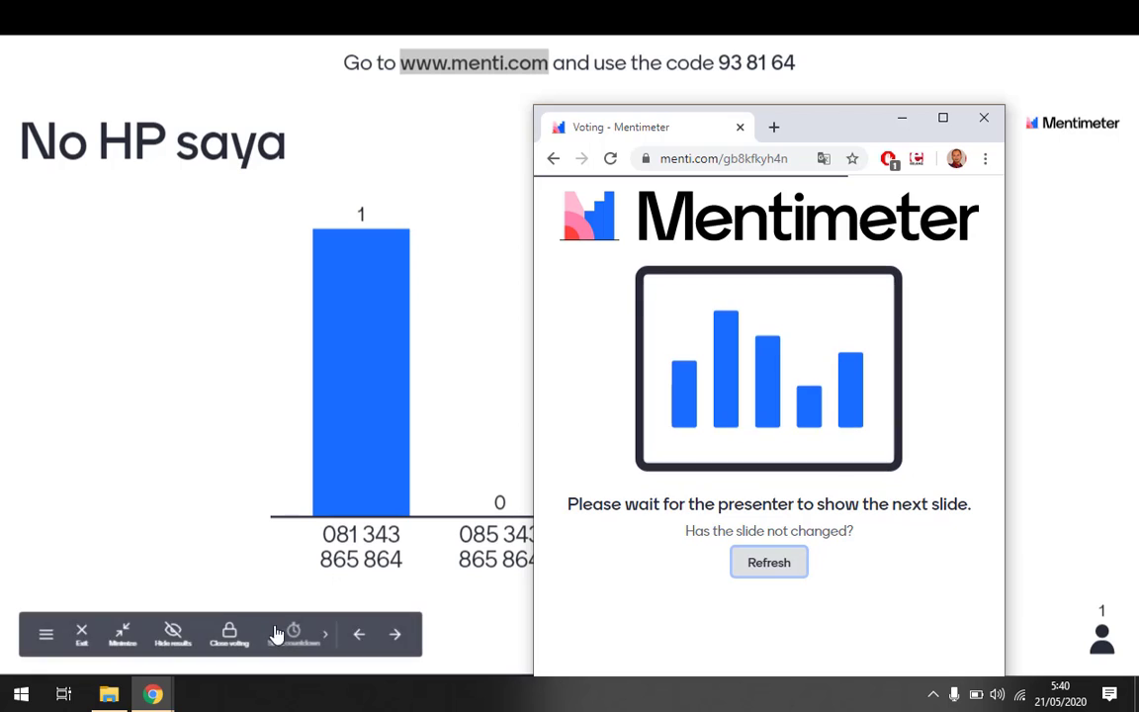
{"action": "left_click", "coordinate": [177, 590]}
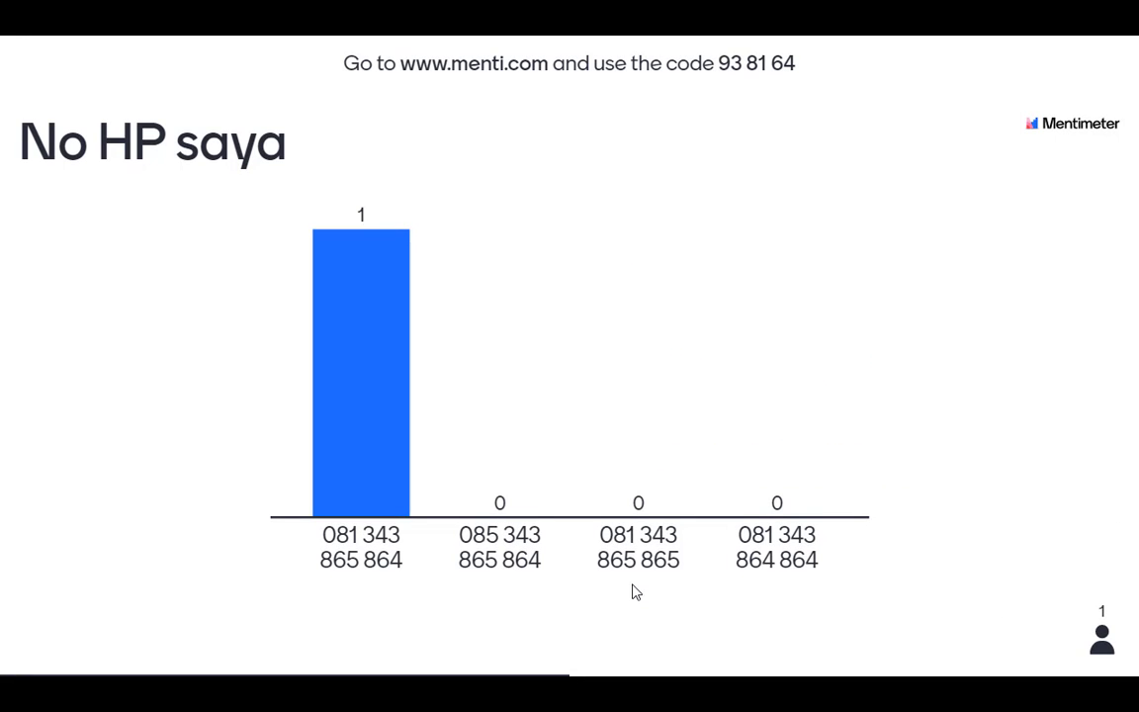
Advance to the video-conference question slide and bring the voting window forward.
{"action": "key", "text": "Right"}
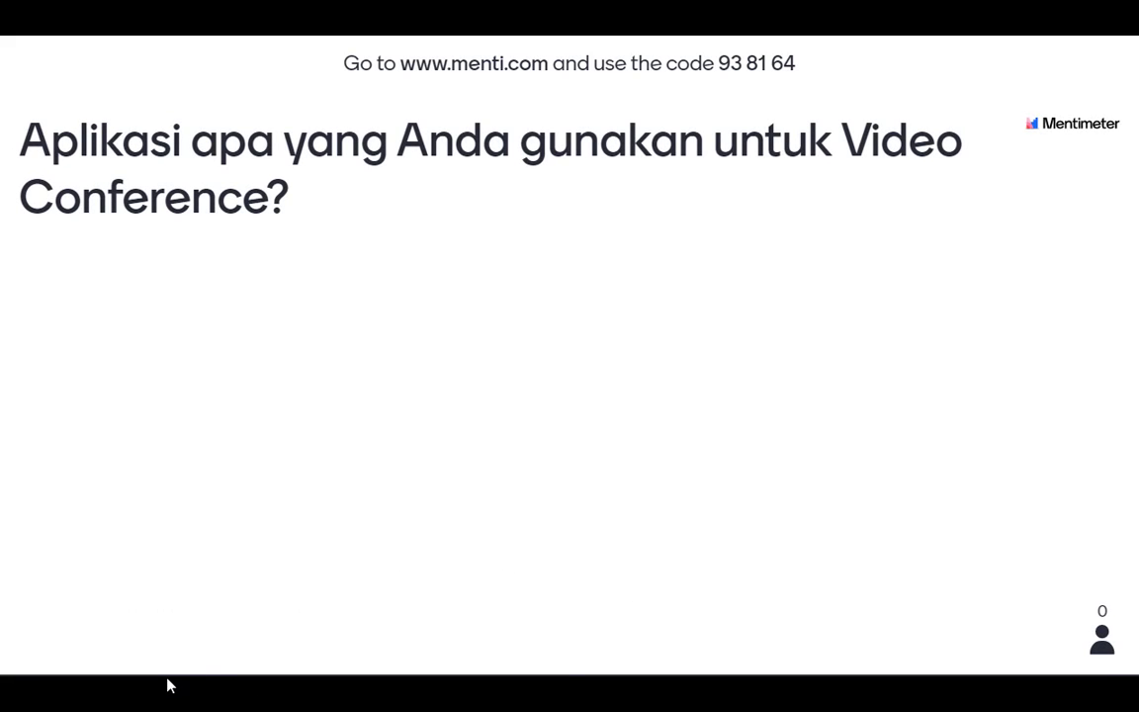
{"action": "key", "text": "alt+Tab"}
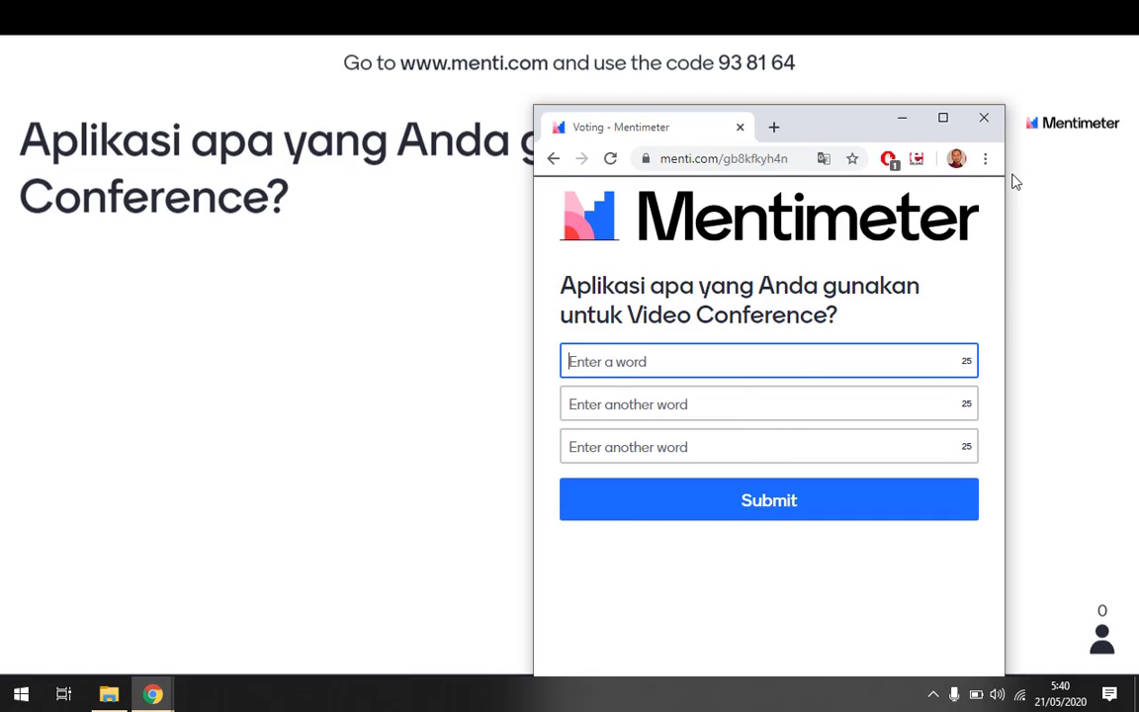
{"action": "left_click_drag", "start_coordinate": [851, 132], "coordinate": [979, 82]}
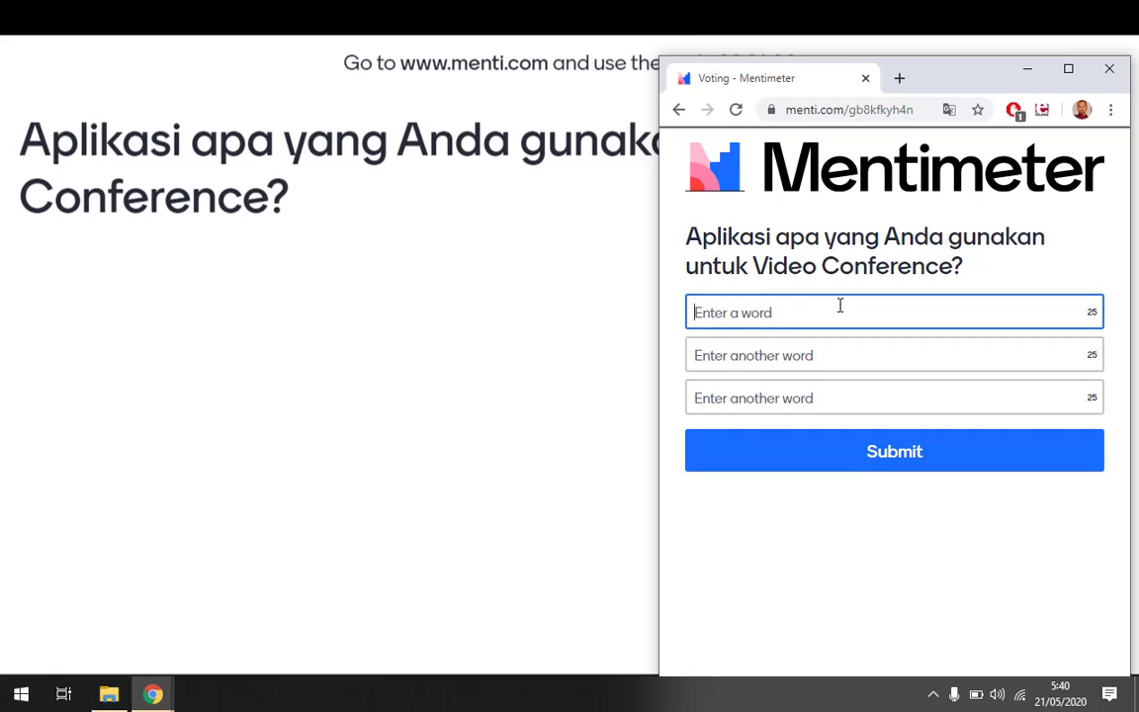
Submit zoom, webex and gmeet as the three test answers.
{"action": "type", "text": "zoom"}
{"action": "key", "text": "Tab"}
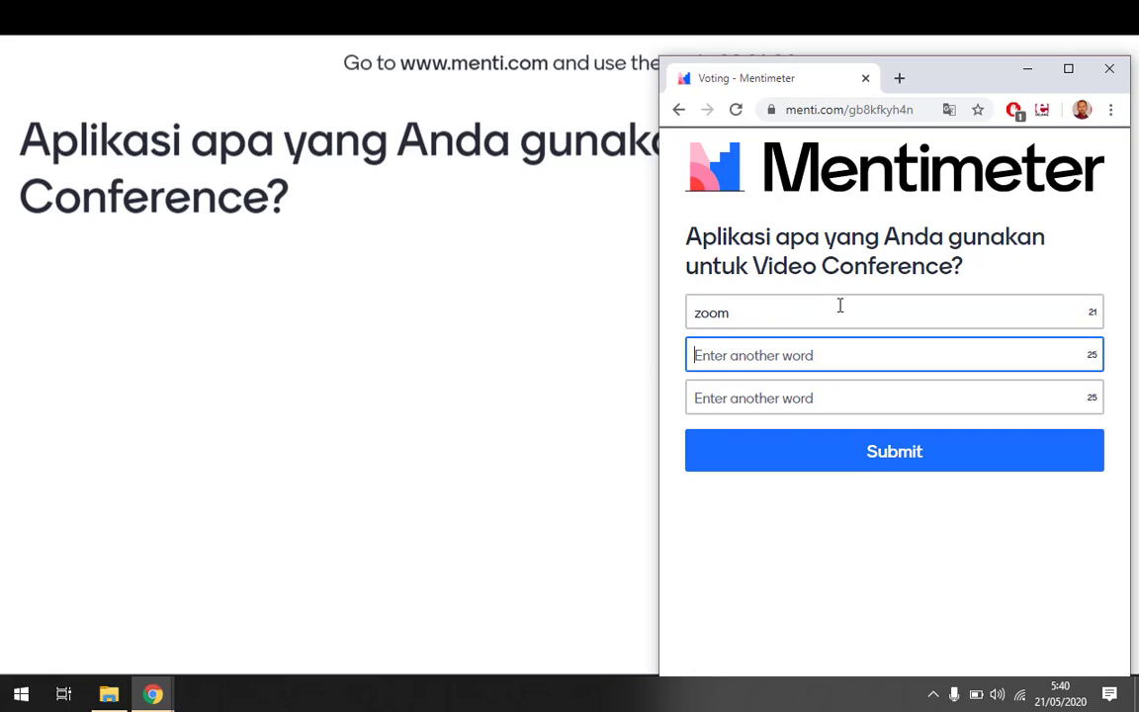
{"action": "type", "text": "webex"}
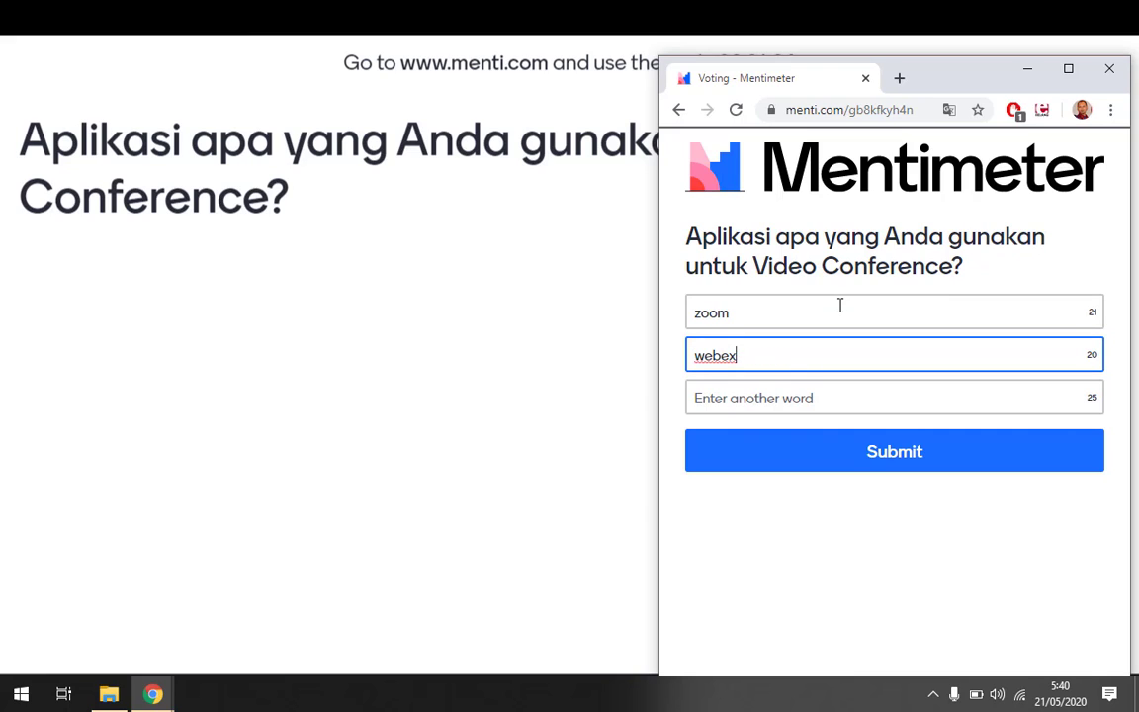
{"action": "key", "text": "Tab"}
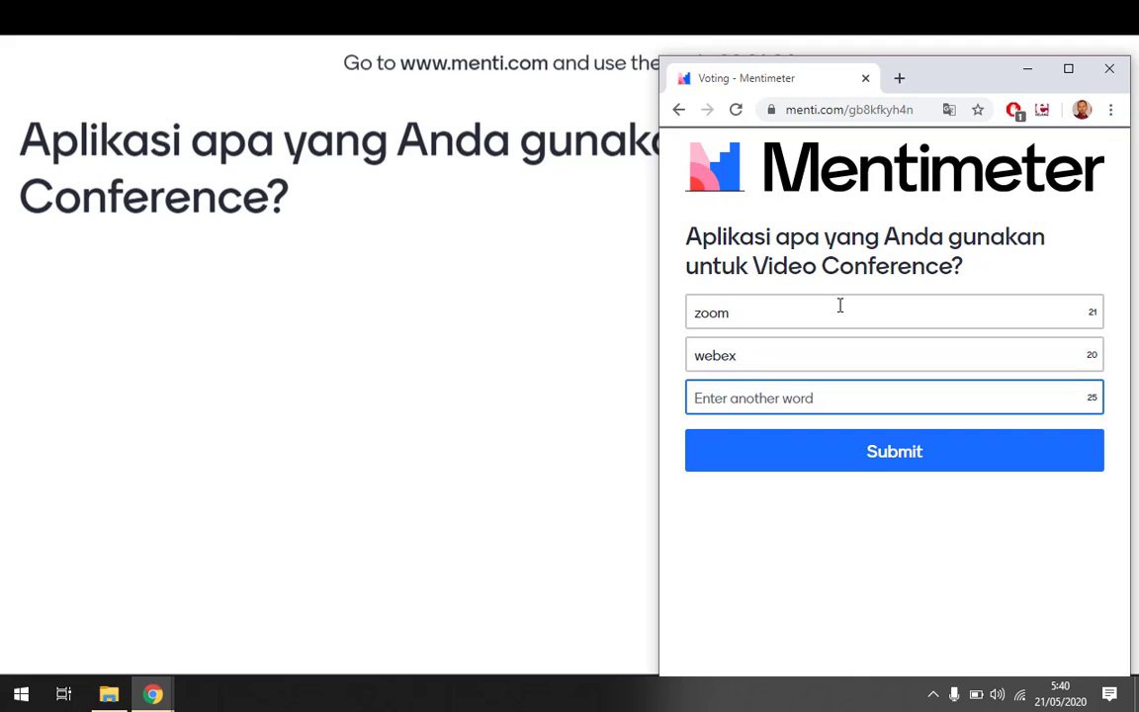
{"action": "type", "text": "gmeet"}
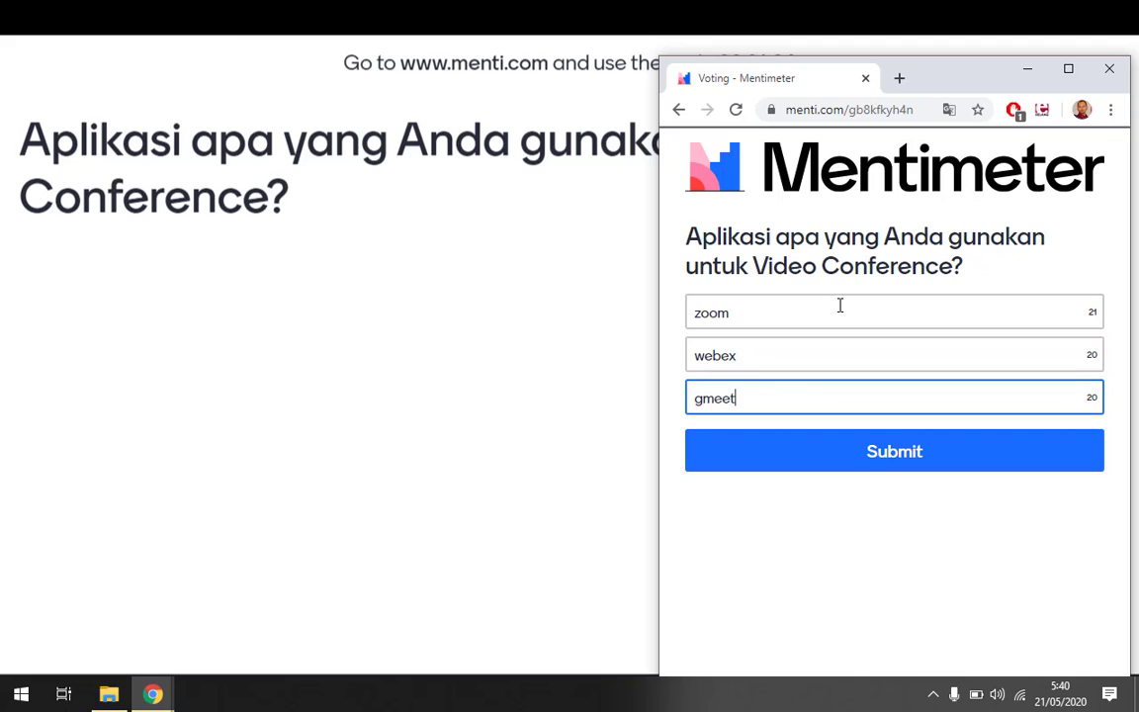
{"action": "left_click", "coordinate": [851, 459]}
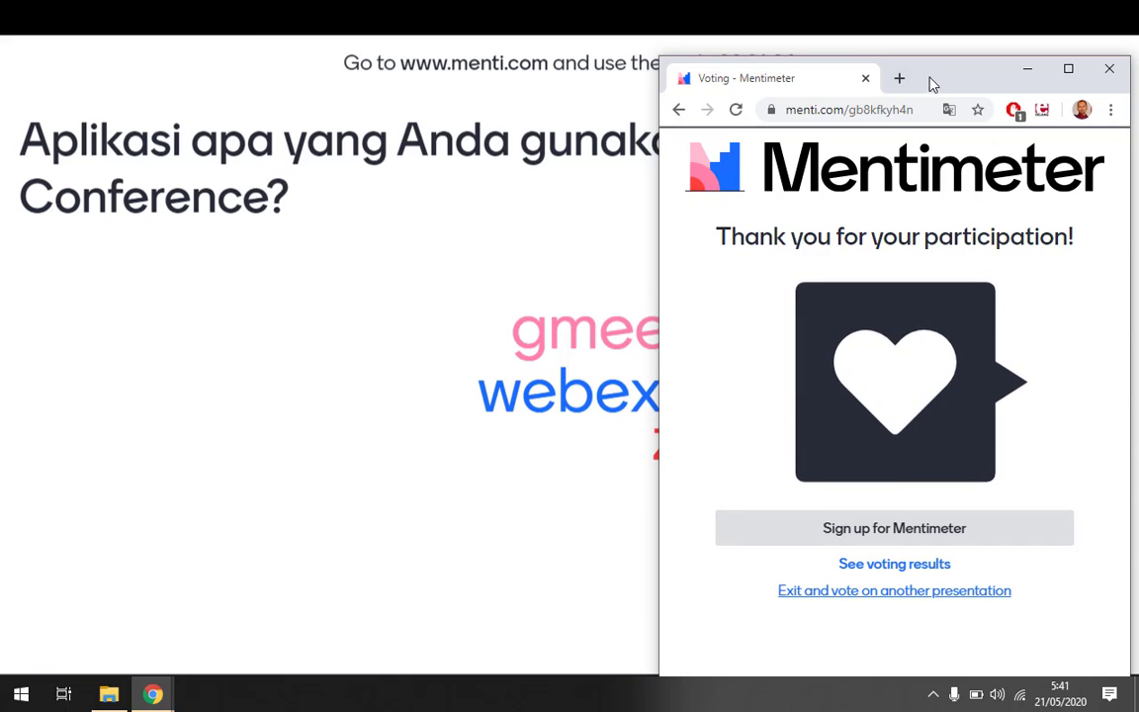
Close voting on the video-conference question in the presentation.
{"action": "left_click_drag", "start_coordinate": [937, 84], "coordinate": [292, 115]}
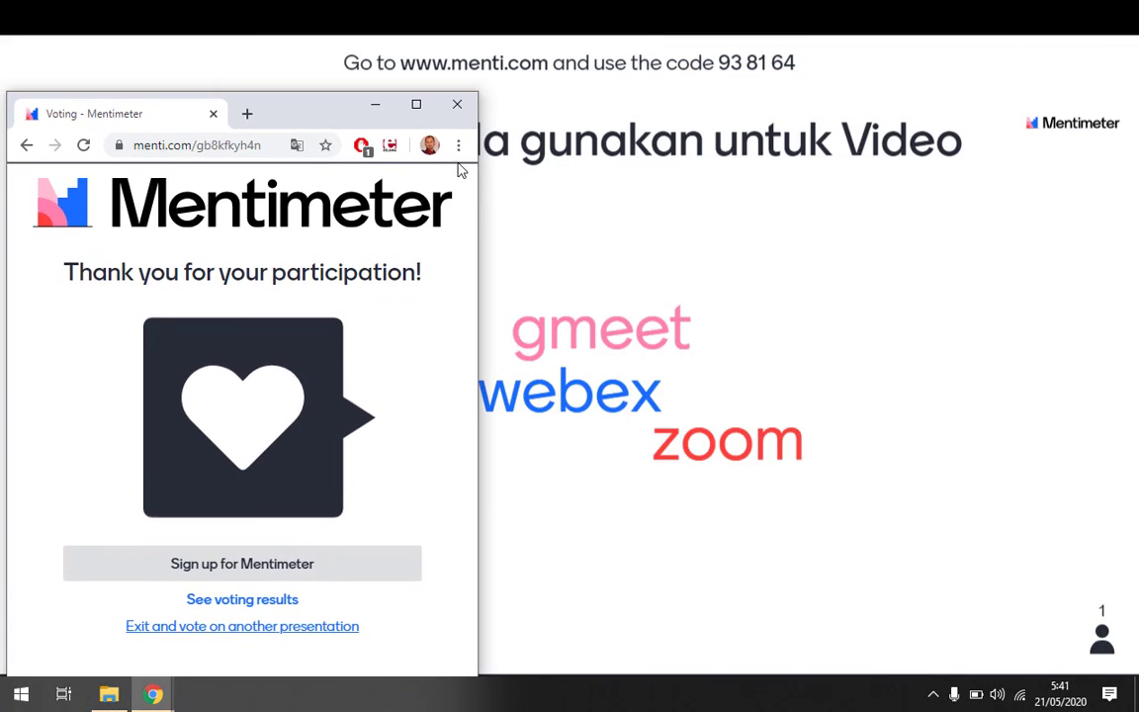
{"action": "left_click_drag", "start_coordinate": [547, 62], "coordinate": [403, 66]}
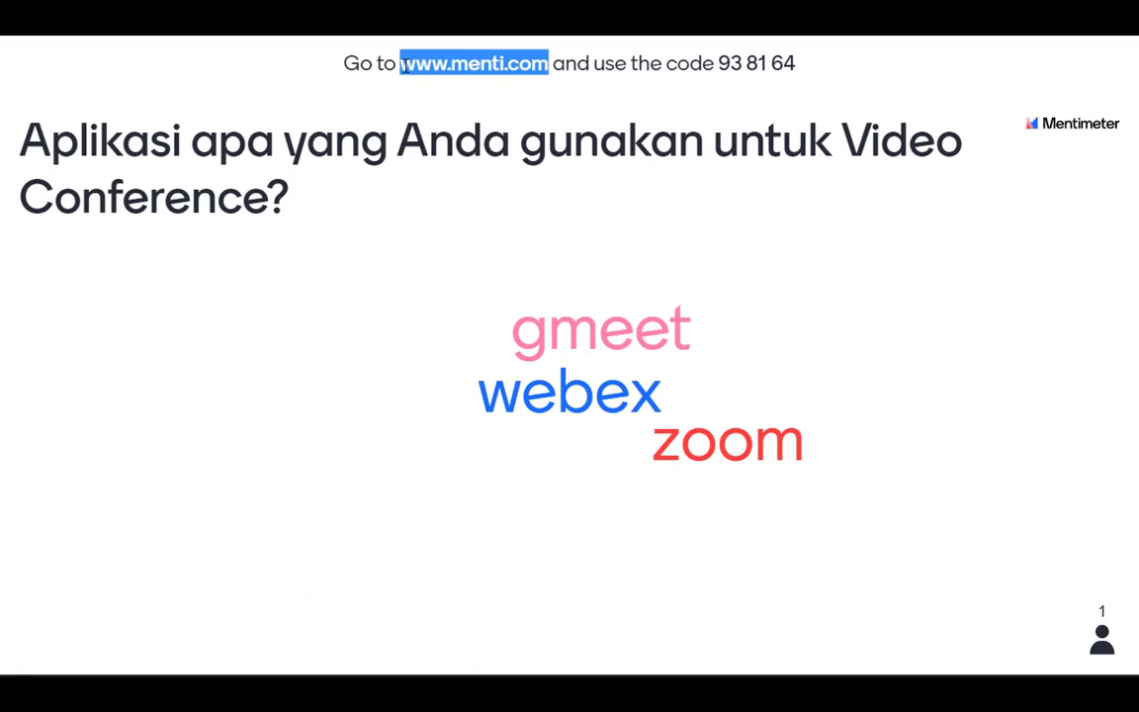
{"action": "key", "text": "ctrl+c"}
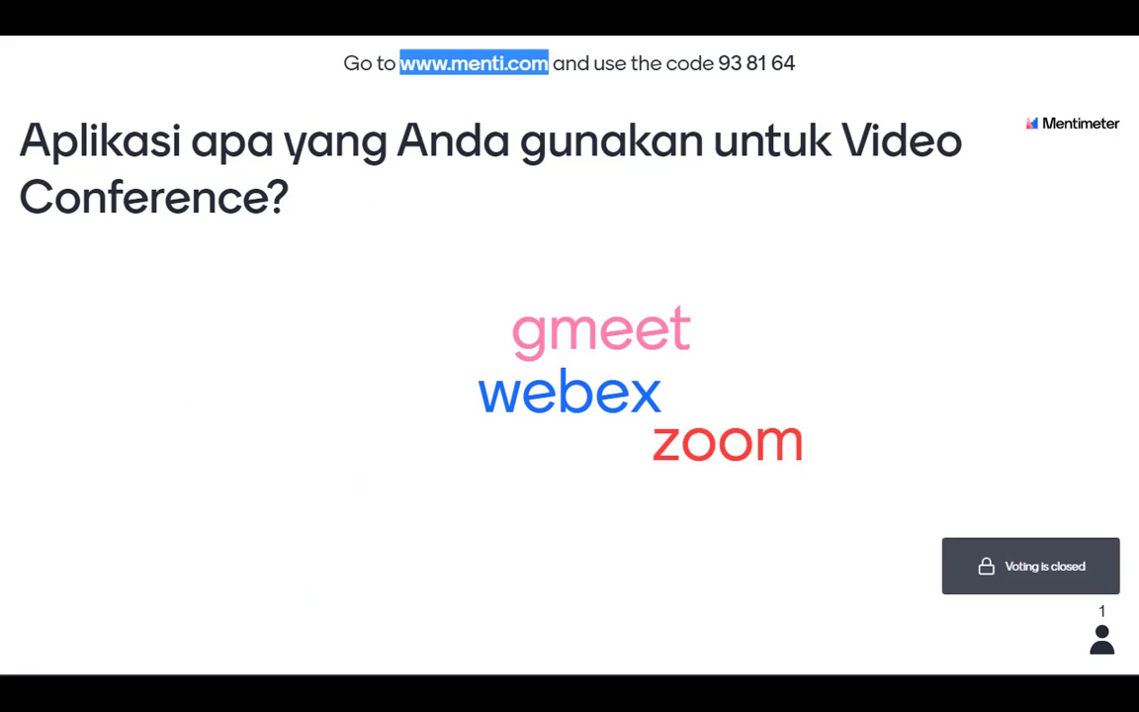
Join menti.com with the presentation code from a new incognito window as a second participant.
{"action": "key", "text": "alt+Tab"}
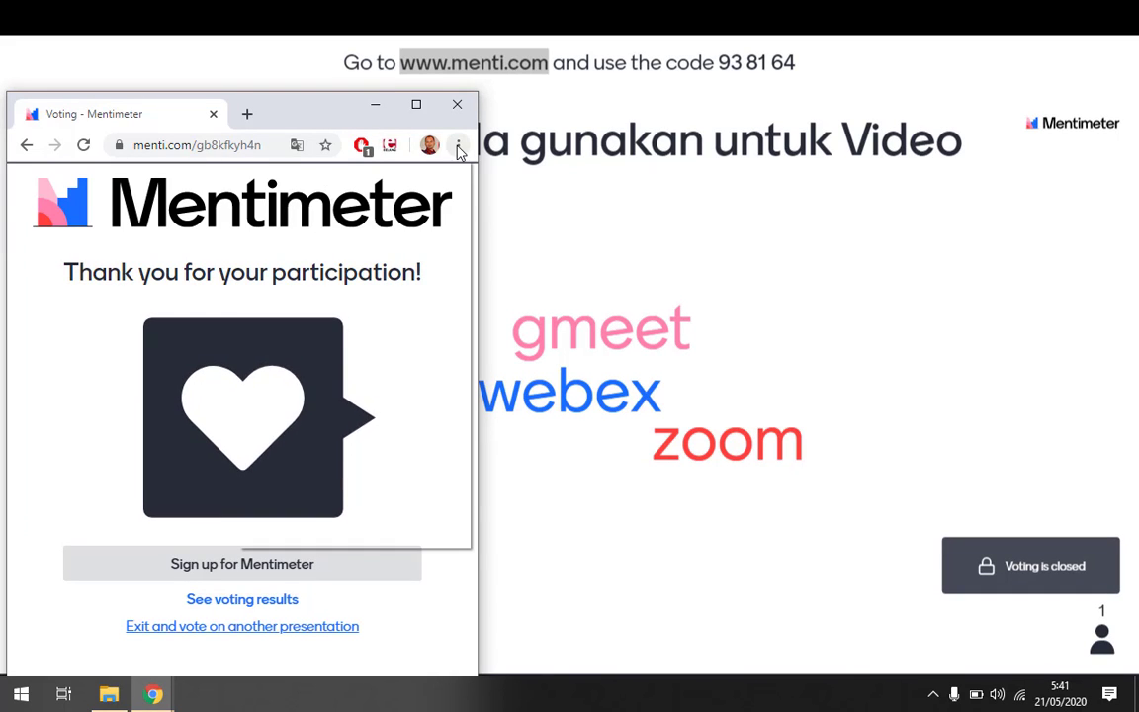
{"action": "left_click", "coordinate": [457, 146]}
{"action": "left_click", "coordinate": [366, 255]}
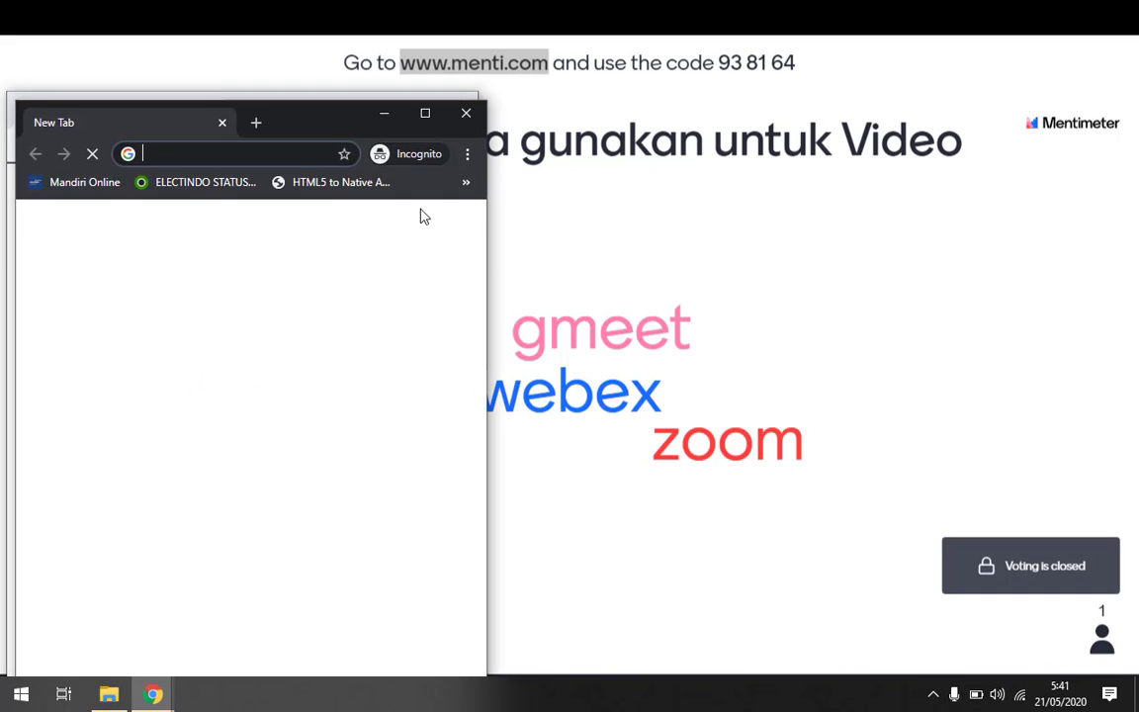
{"action": "key", "text": "ctrl+v"}
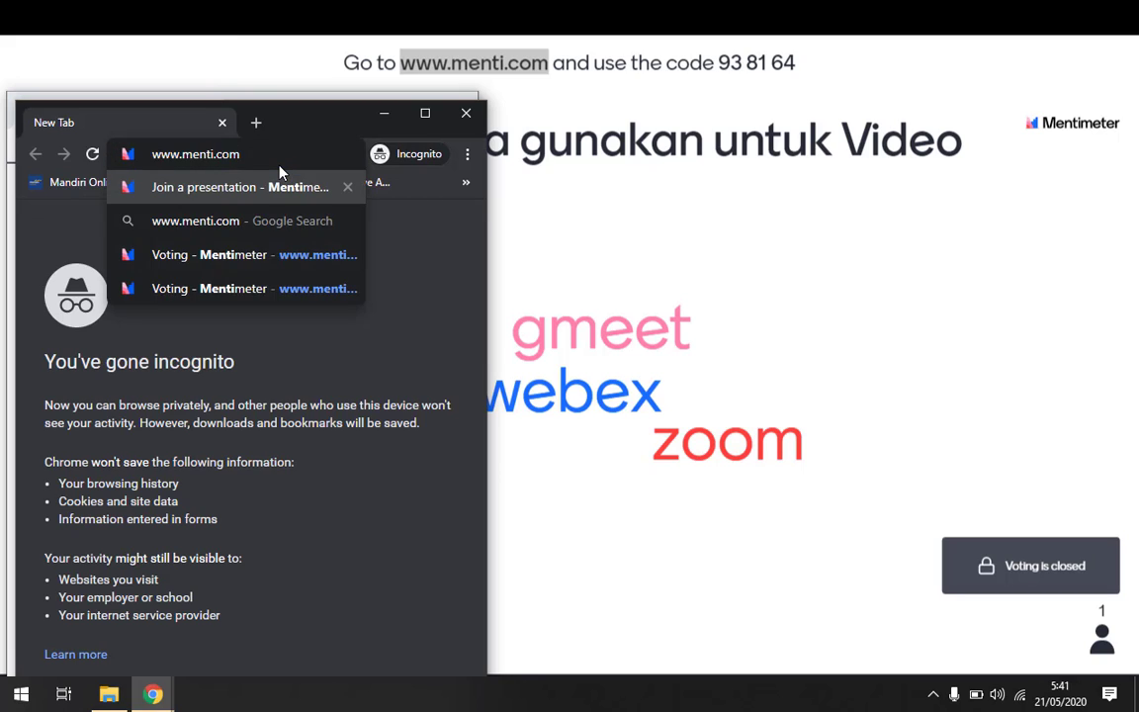
{"action": "key", "text": "Return"}
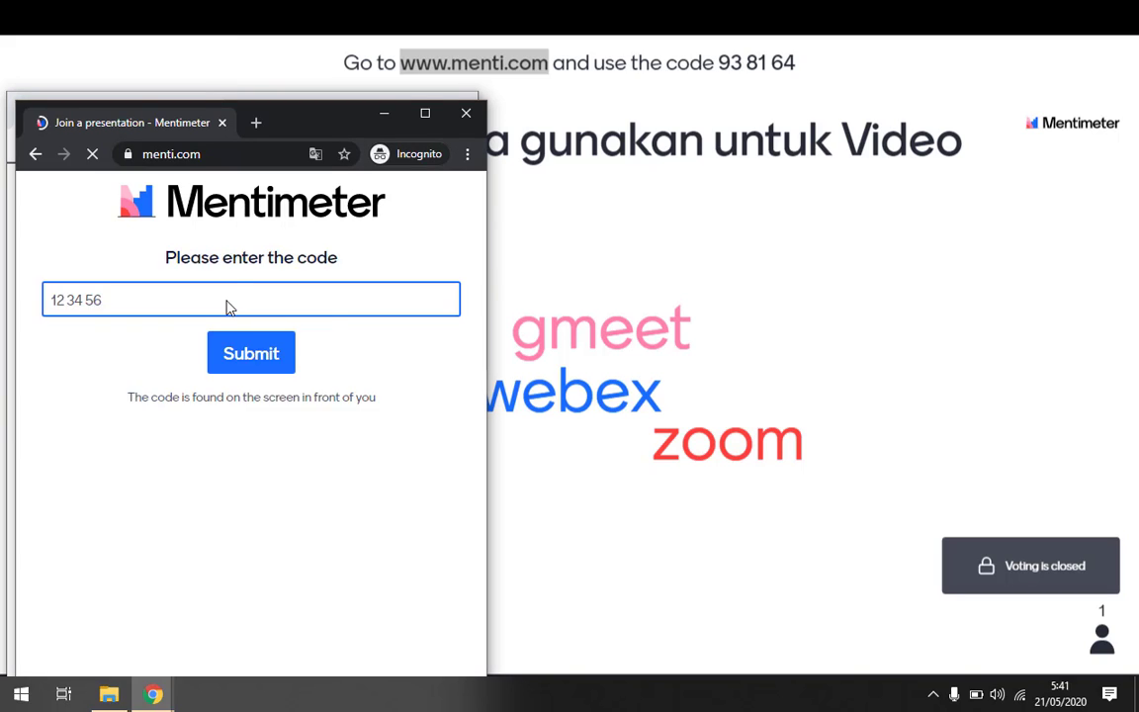
{"action": "type", "text": "938164"}
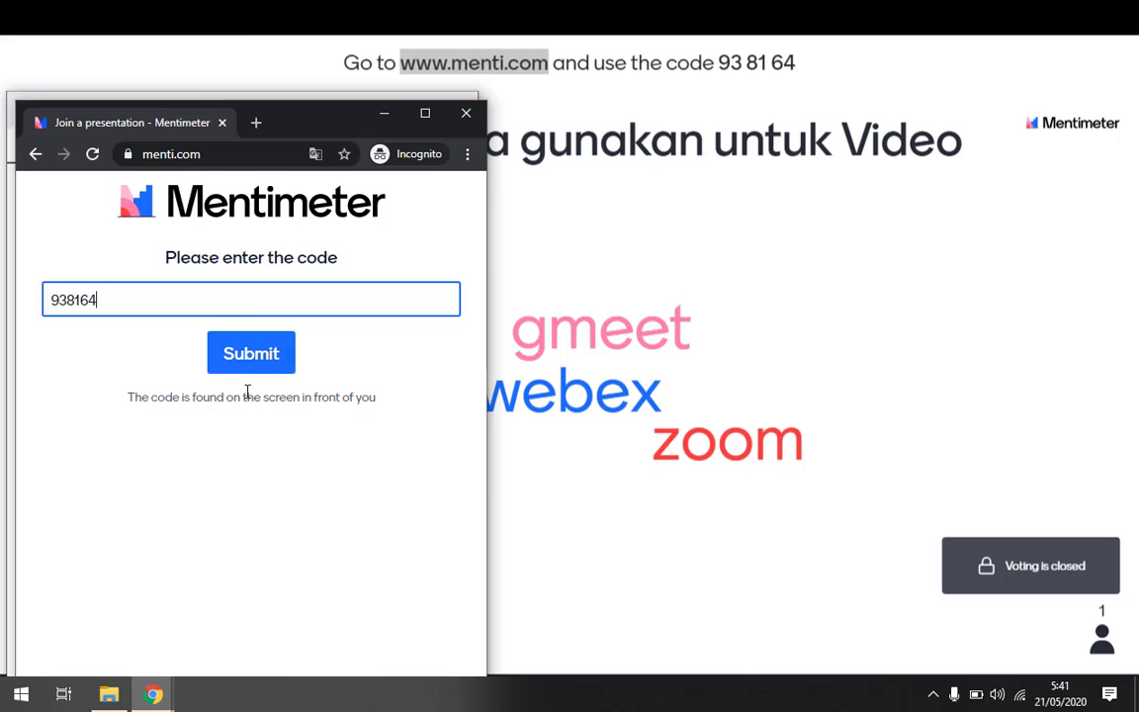
{"action": "left_click", "coordinate": [262, 364]}
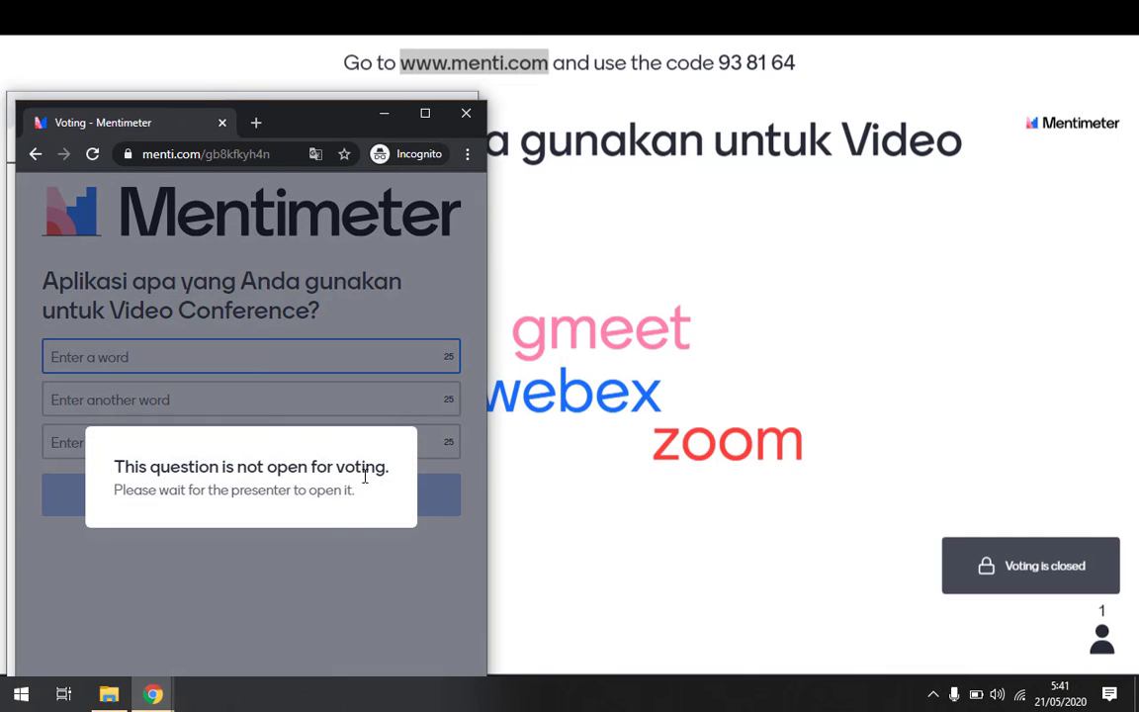
{"action": "left_click", "coordinate": [264, 544]}
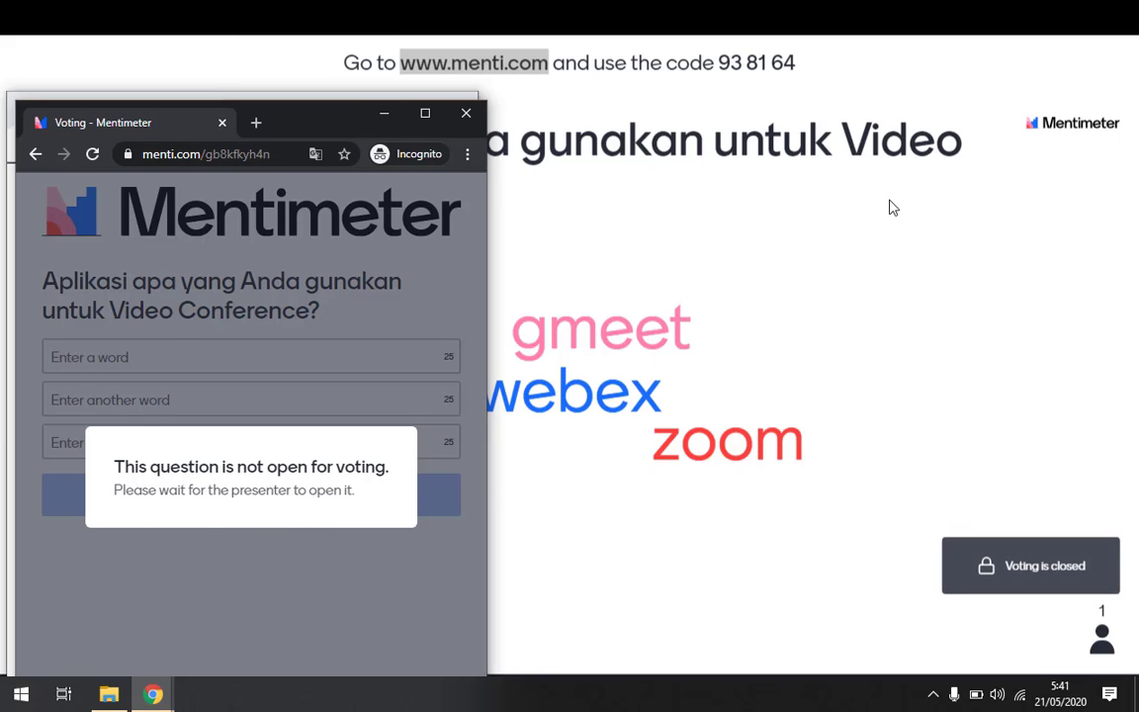
{"action": "left_click", "coordinate": [908, 259]}
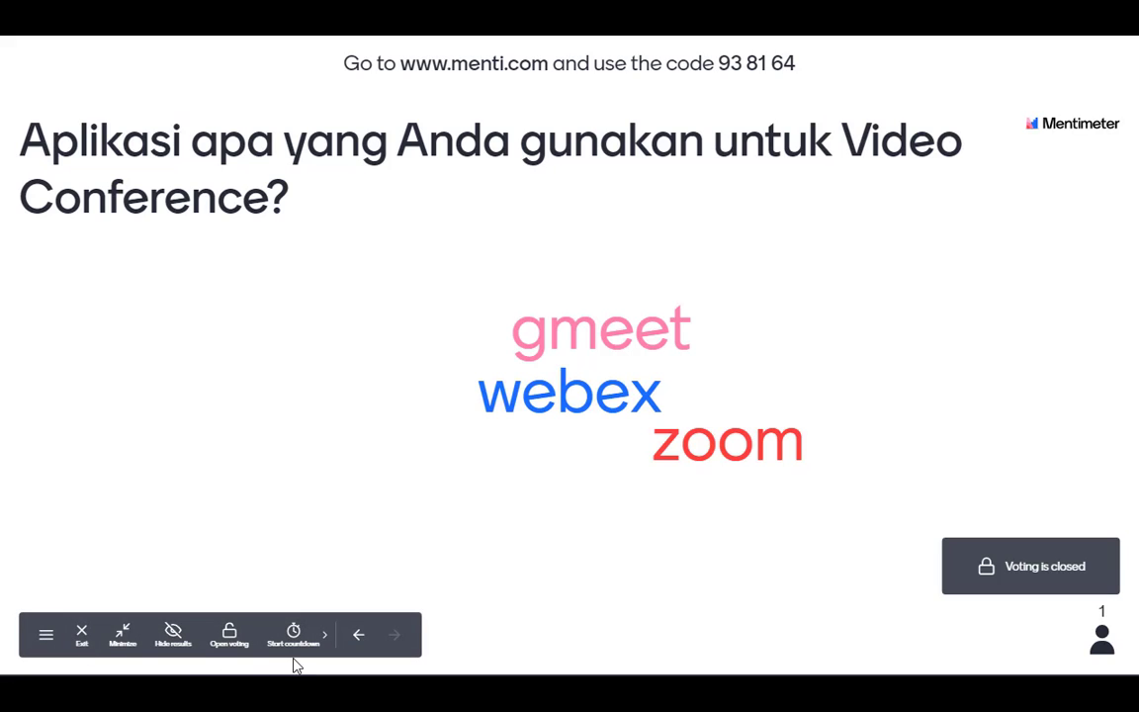
Reopen voting and submit 'zoom' as the second participant's answer.
{"action": "left_click", "coordinate": [229, 640]}
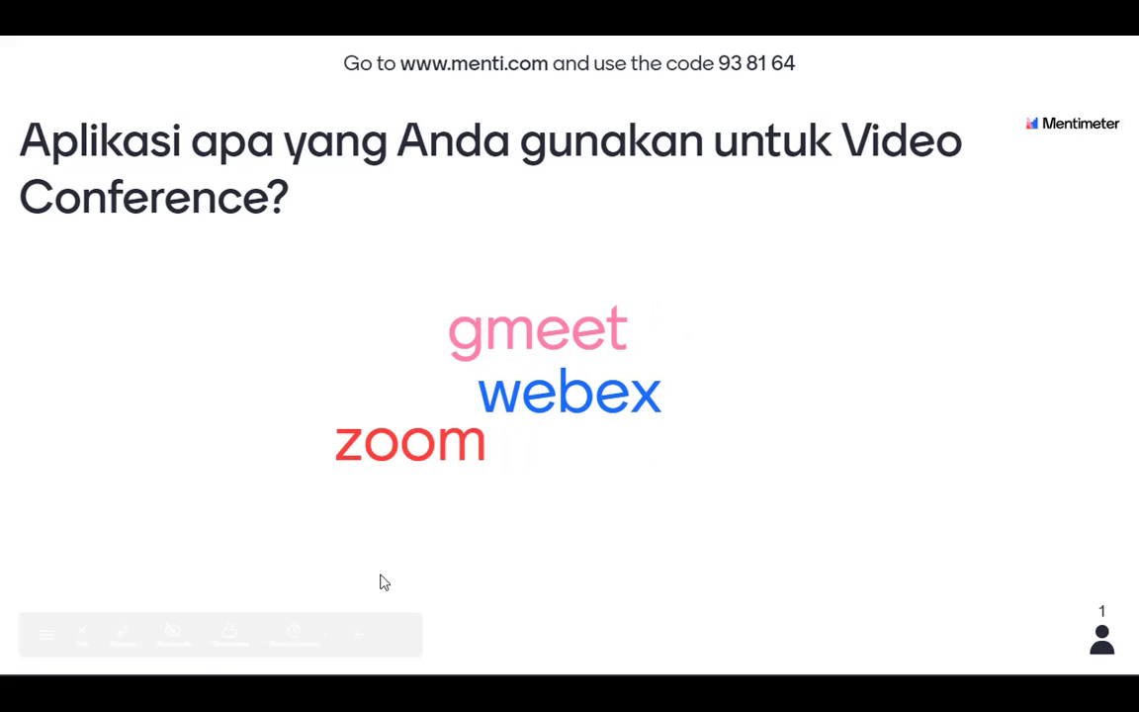
{"action": "key", "text": "alt+Tab"}
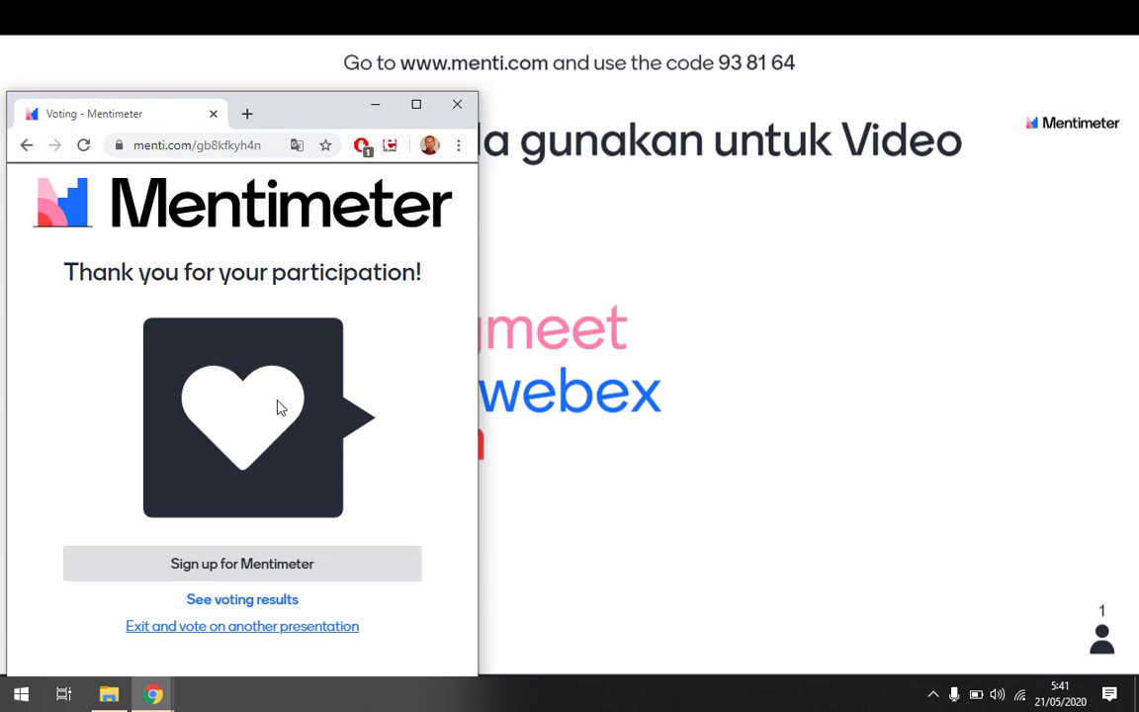
{"action": "mouse_move", "coordinate": [151, 688]}
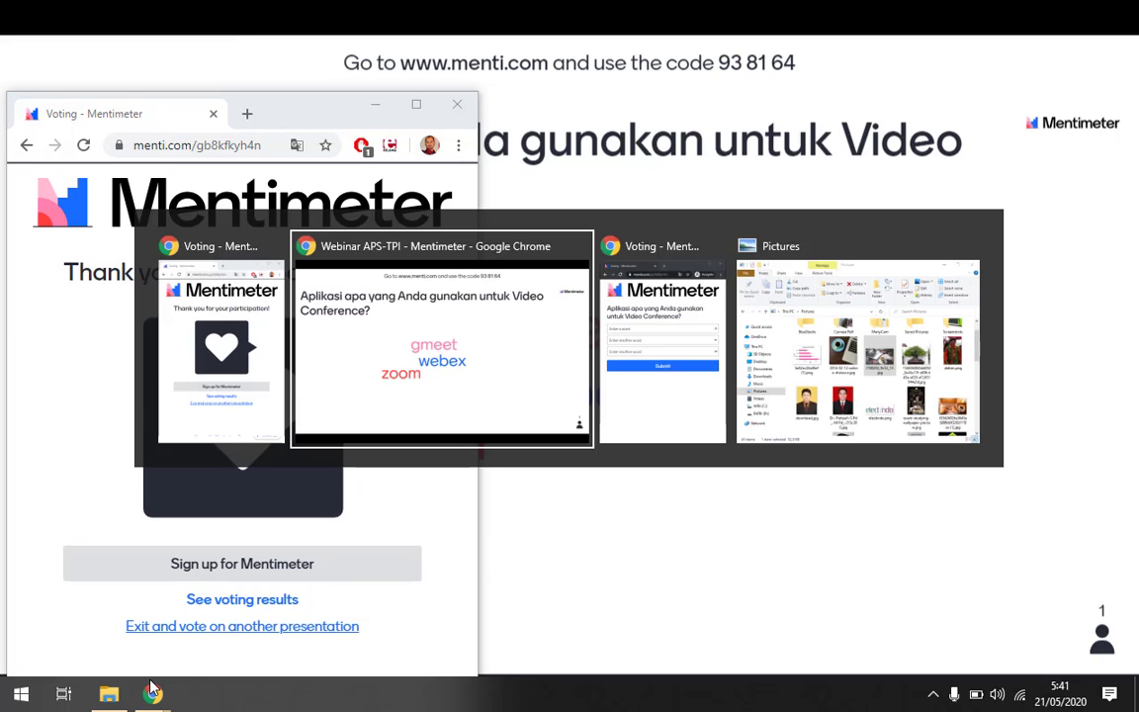
{"action": "key", "text": "alt+Tab"}
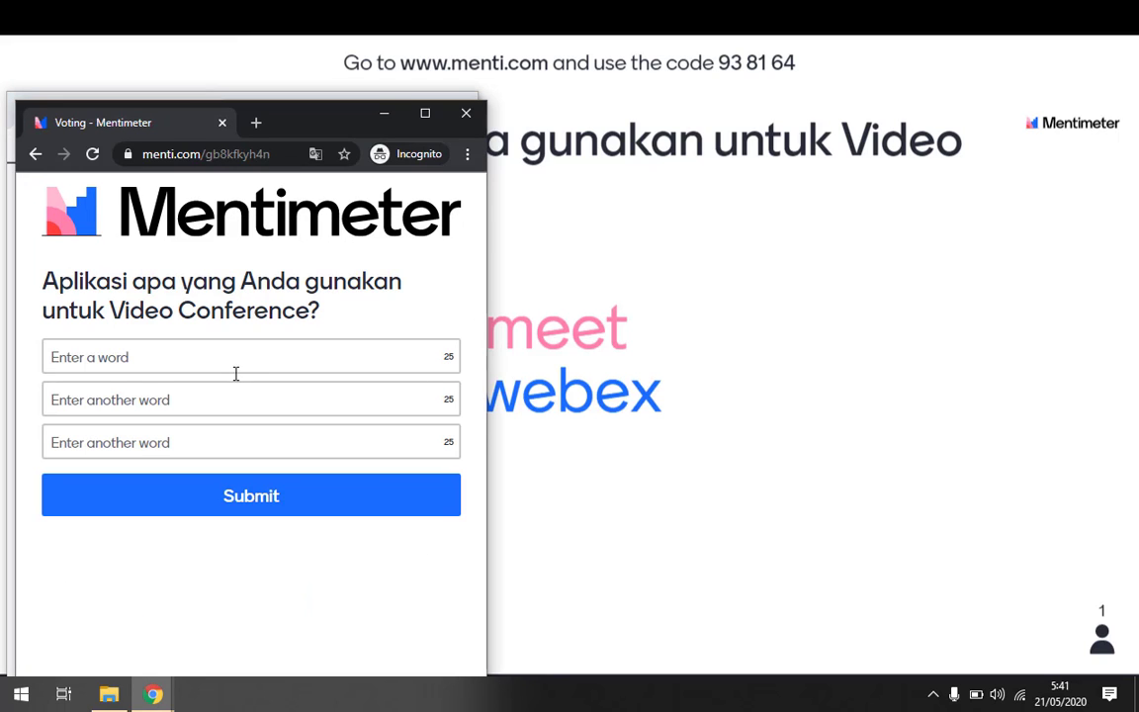
{"action": "left_click", "coordinate": [183, 359]}
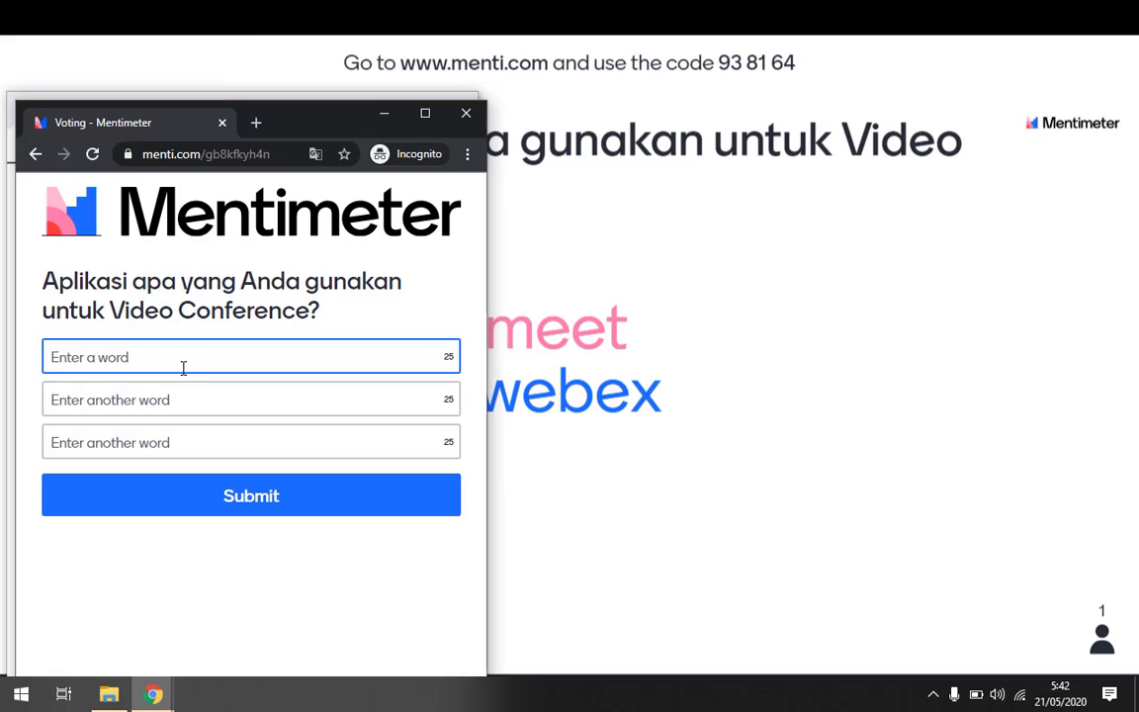
{"action": "type", "text": "zoom"}
{"action": "key", "text": "Tab"}
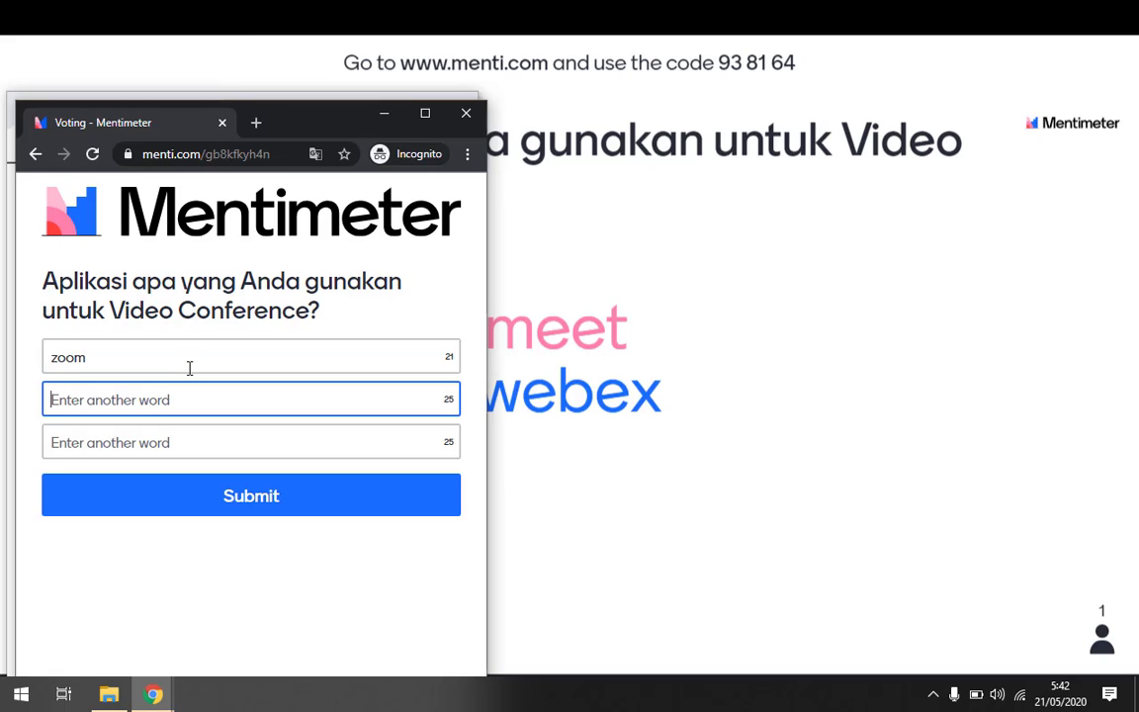
{"action": "left_click", "coordinate": [254, 502]}
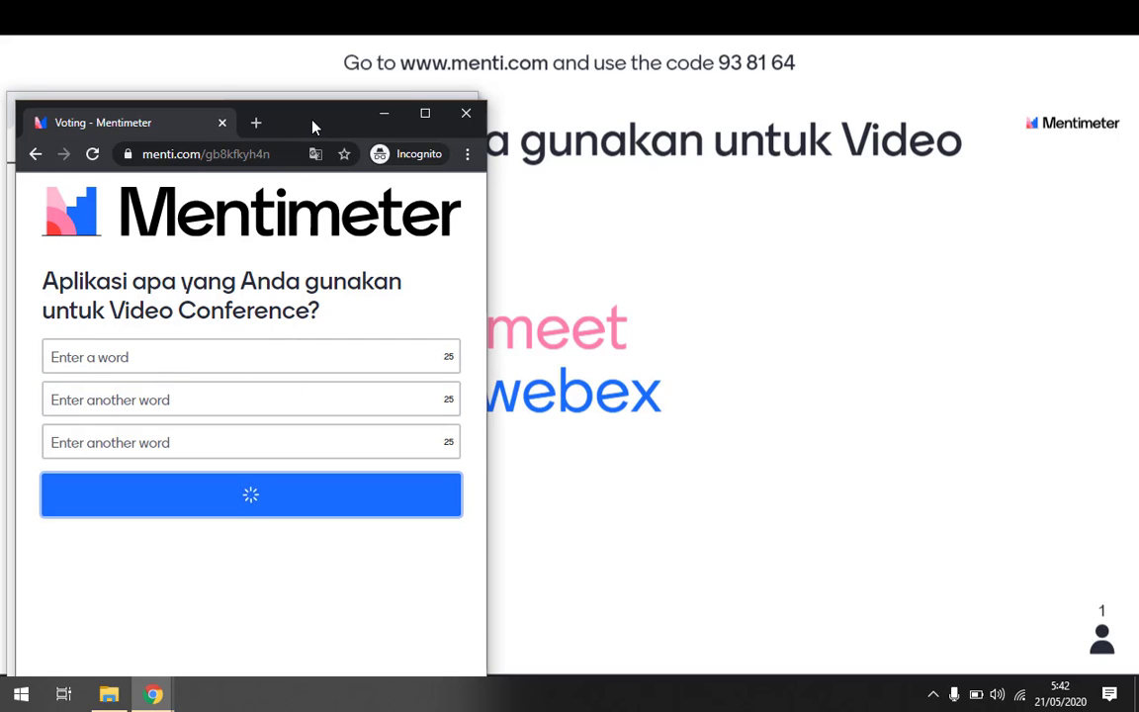
Check the word cloud with zoom largest, then exit the presentation to the editor.
{"action": "left_click_drag", "start_coordinate": [312, 125], "coordinate": [1059, 180]}
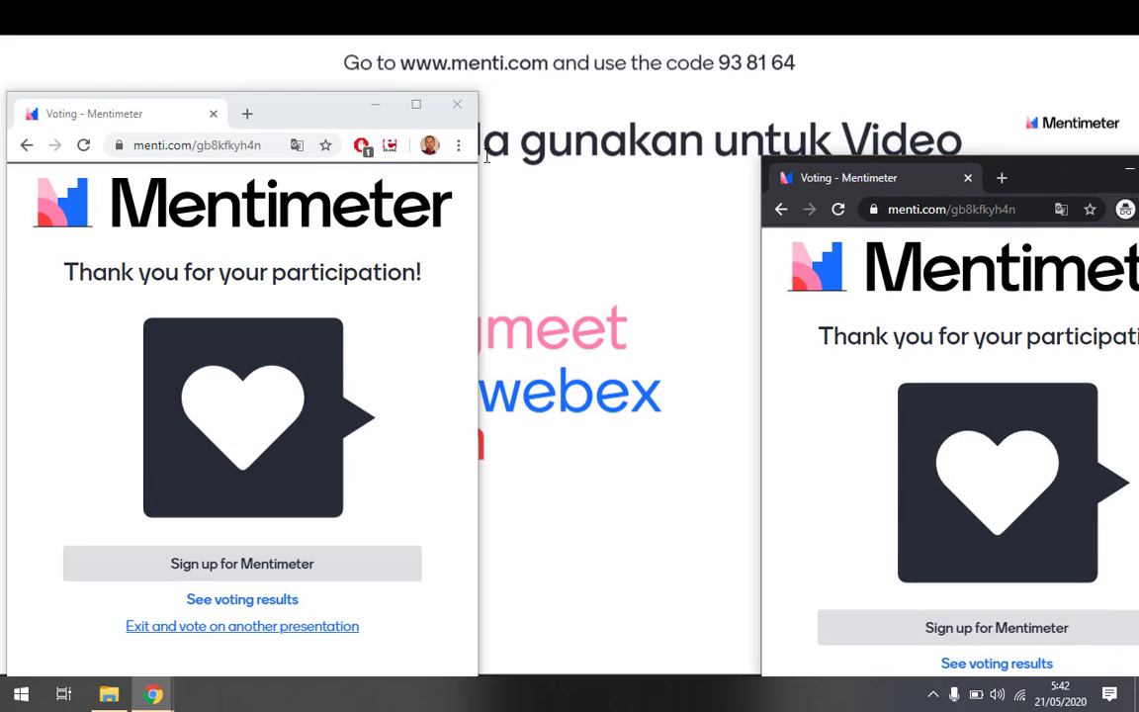
{"action": "left_click", "coordinate": [376, 104]}
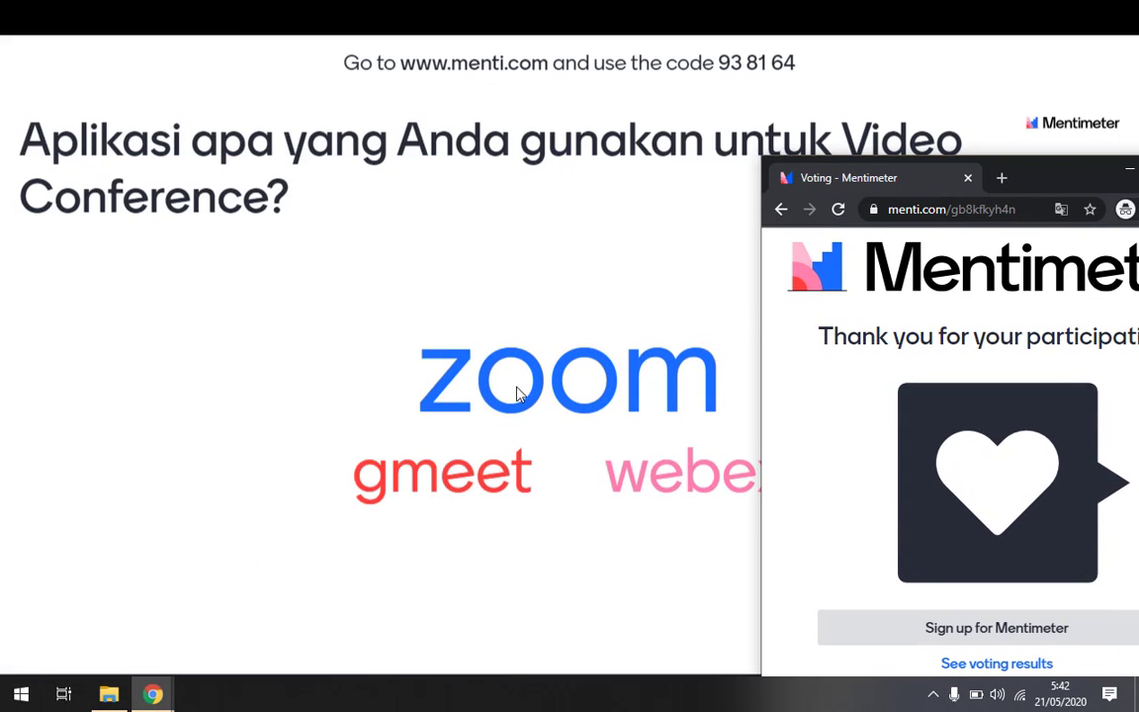
{"action": "left_click_drag", "start_coordinate": [1056, 181], "coordinate": [772, 626]}
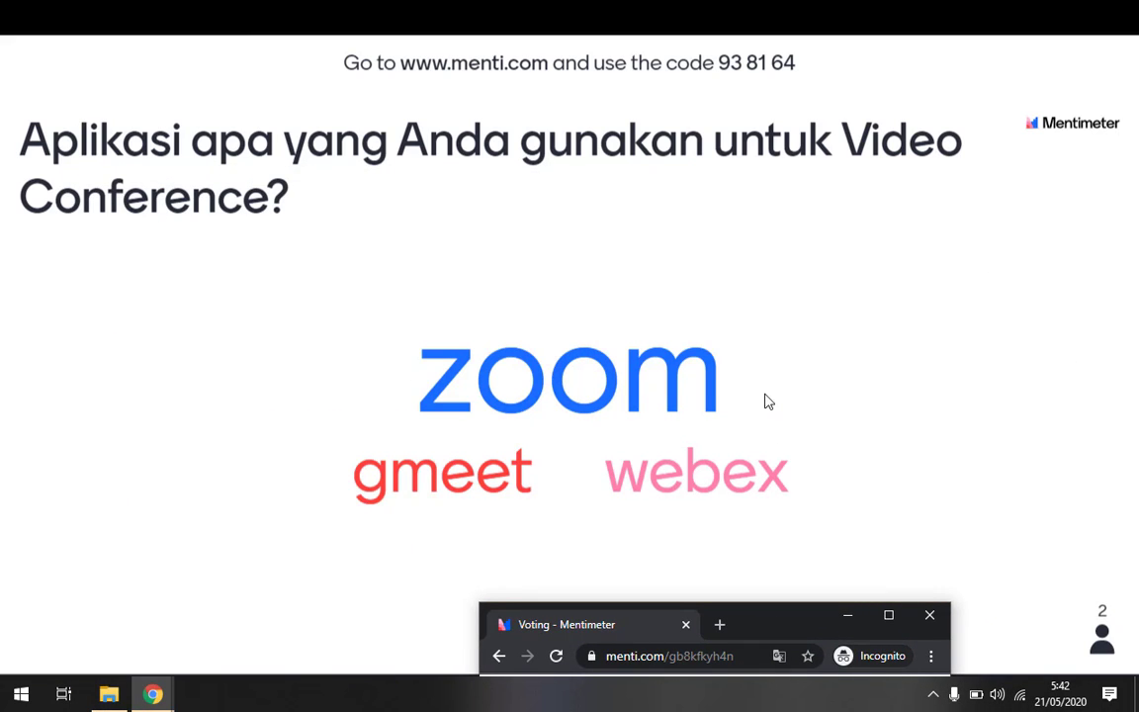
{"action": "left_click", "coordinate": [1035, 509]}
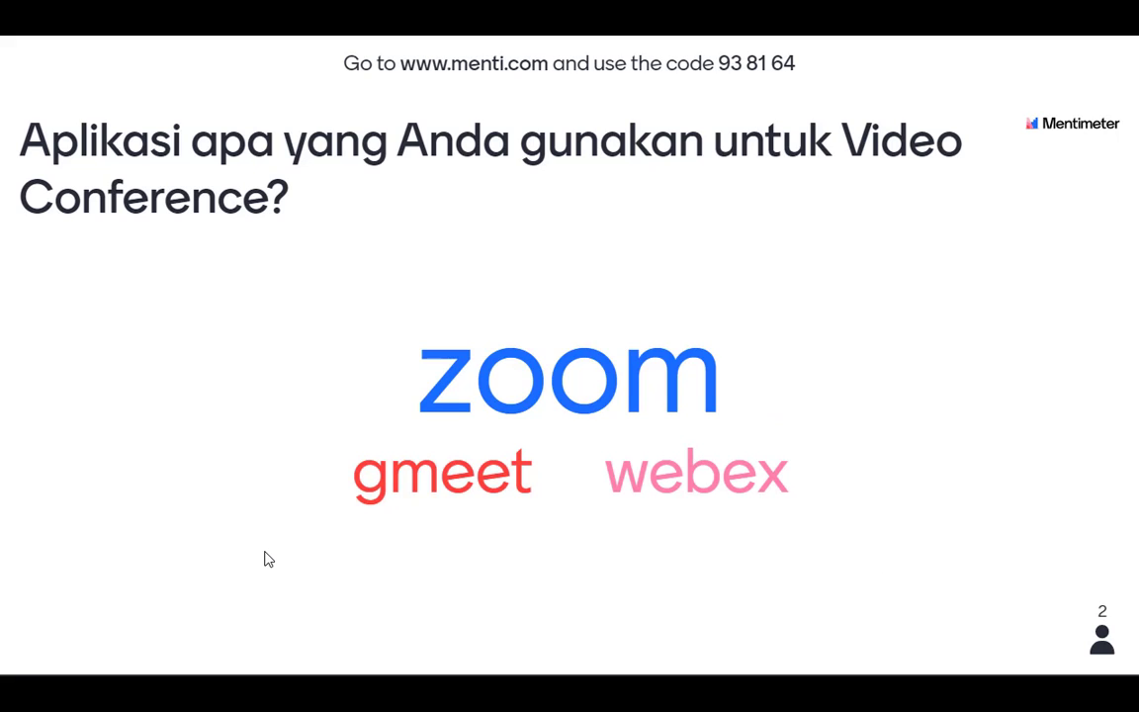
{"action": "mouse_move", "coordinate": [198, 610]}
{"action": "mouse_move", "coordinate": [56, 650]}
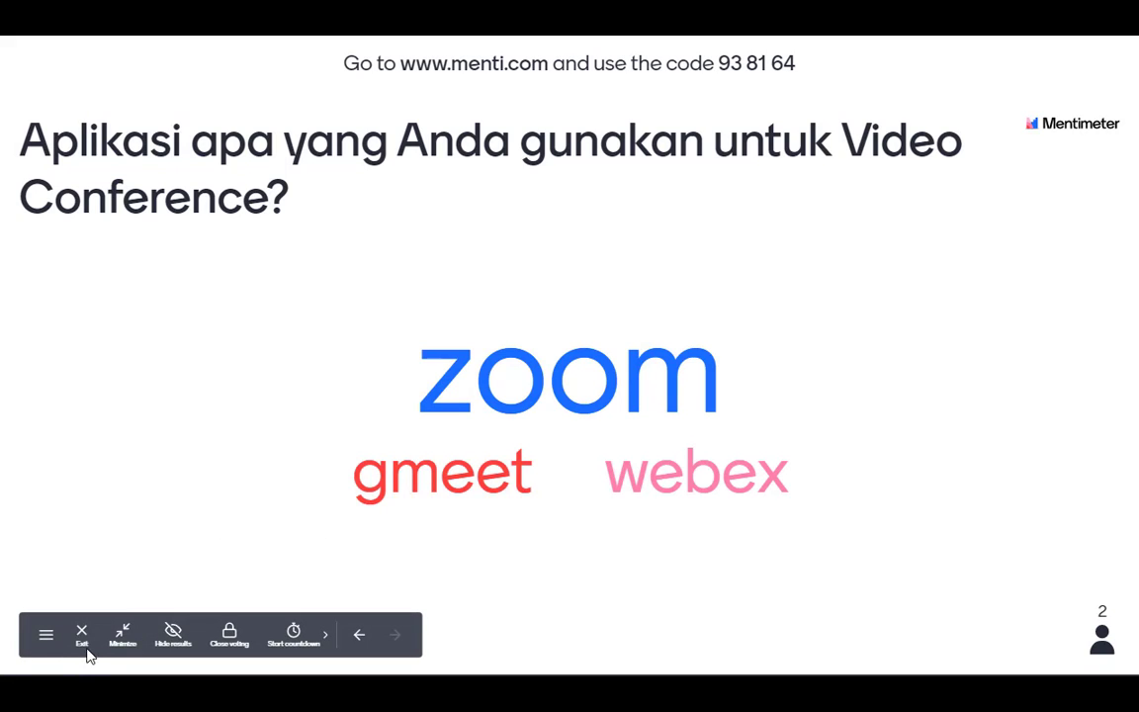
{"action": "left_click", "coordinate": [83, 636]}
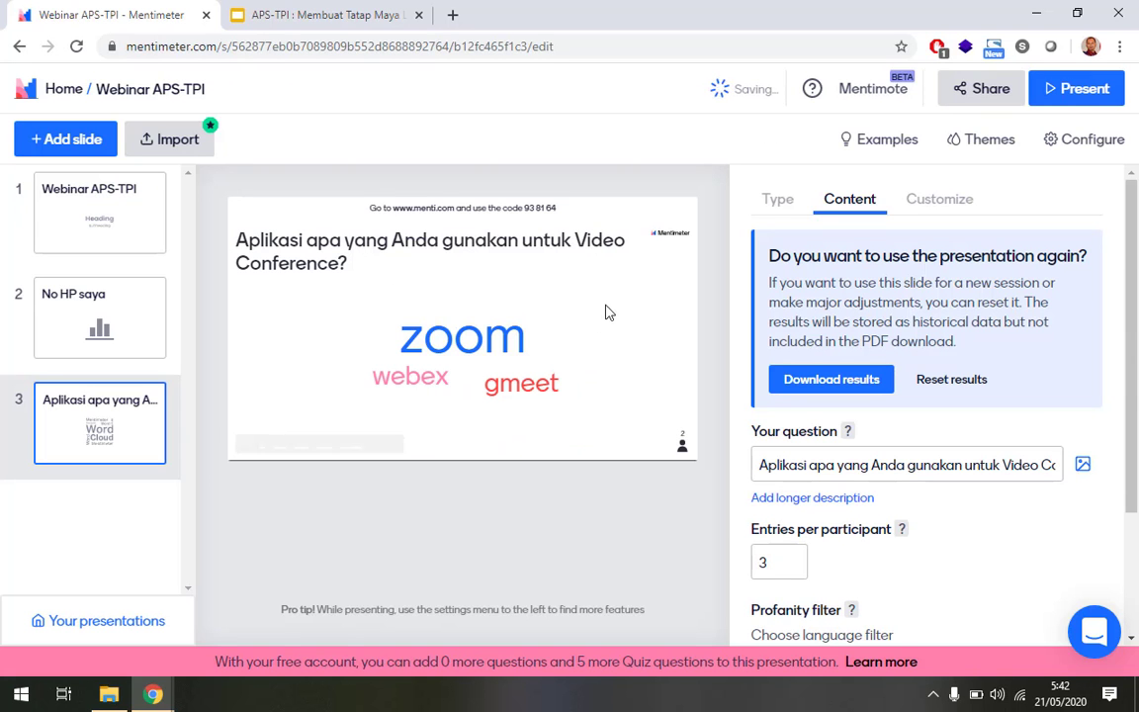
{"action": "scroll", "coordinate": [1024, 369], "scroll_direction": "down", "scroll_amount": 2}
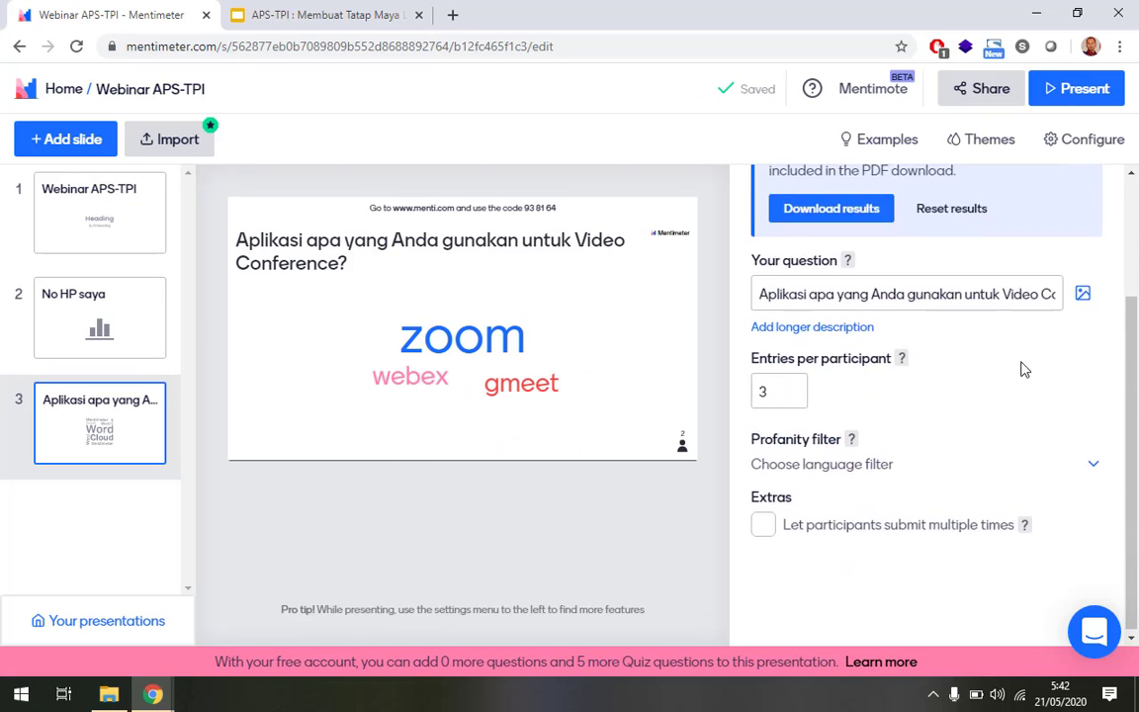
{"action": "scroll", "coordinate": [1014, 366], "scroll_direction": "up", "scroll_amount": 2}
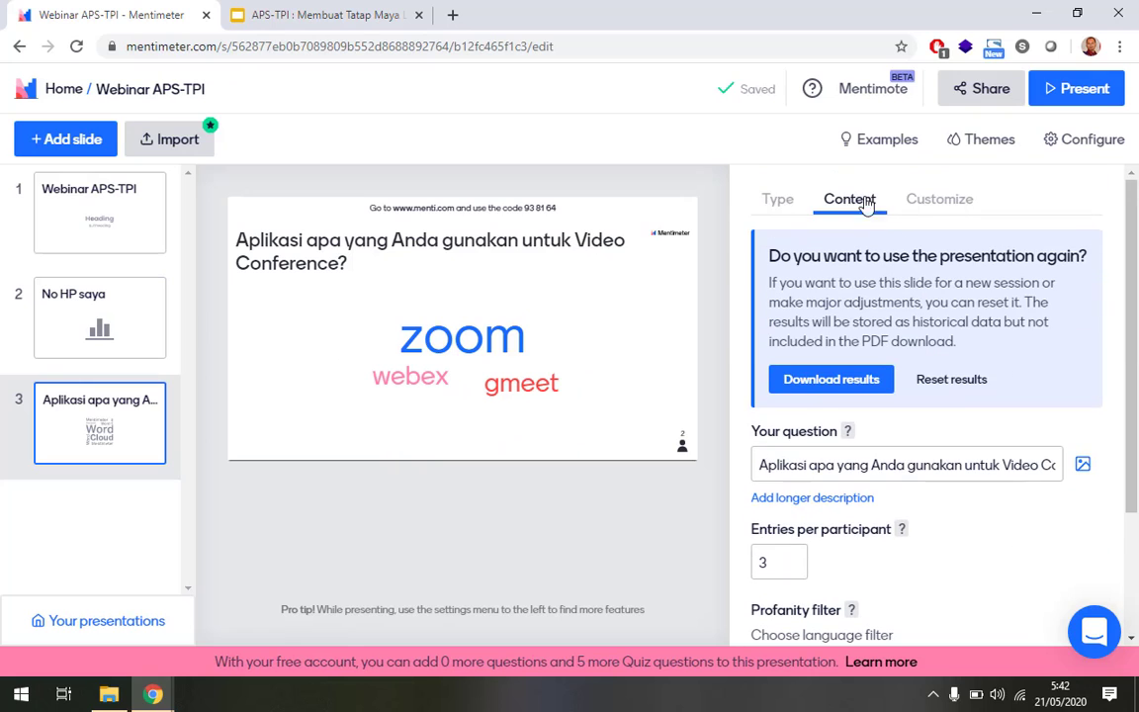
Browse the word-cloud slide's question types down to the Quiz Competition options.
{"action": "left_click", "coordinate": [778, 200]}
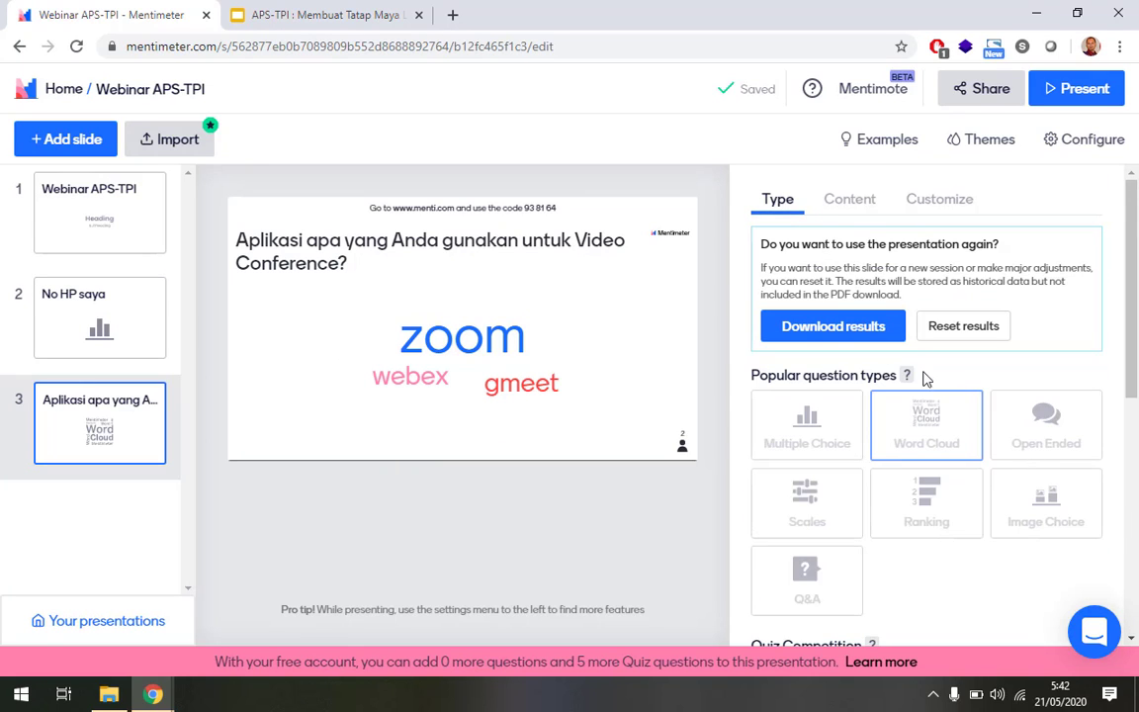
{"action": "scroll", "coordinate": [889, 395], "scroll_direction": "down", "scroll_amount": 1}
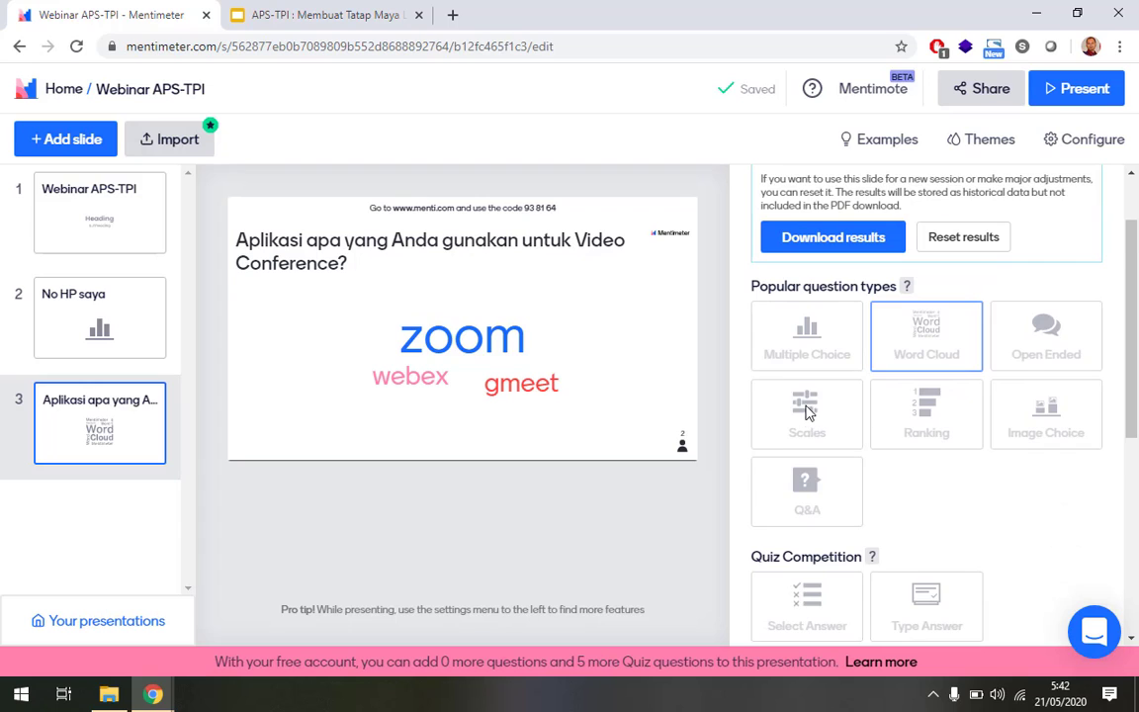
{"action": "scroll", "coordinate": [805, 410], "scroll_direction": "down", "scroll_amount": 1}
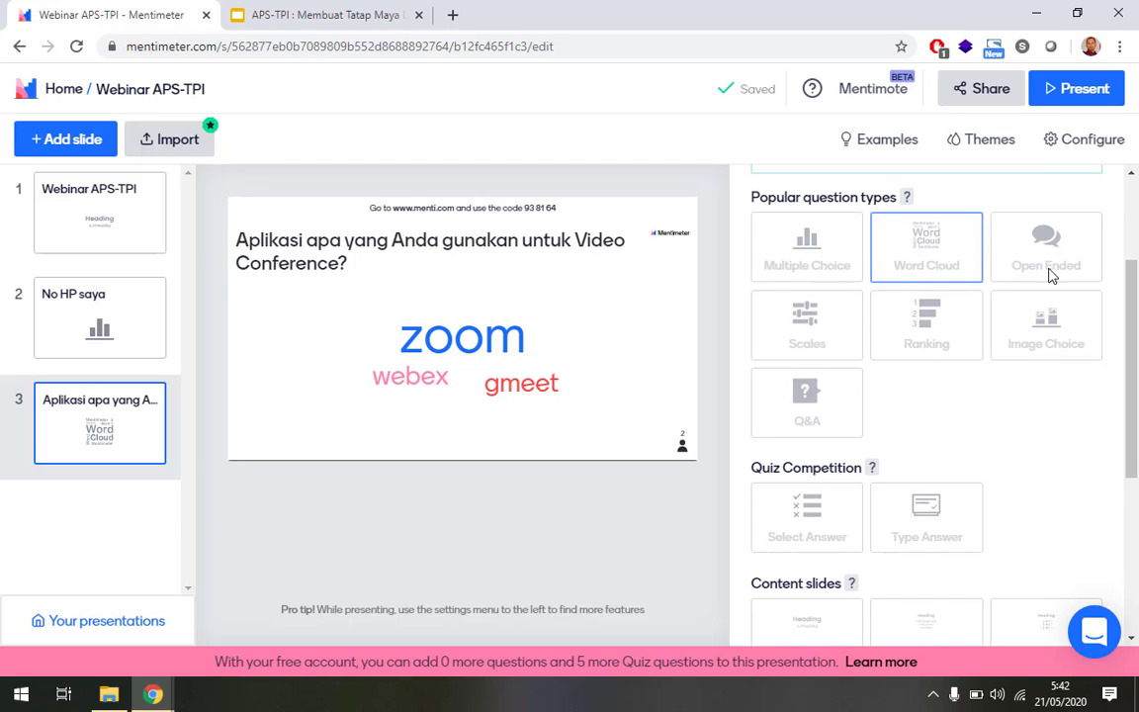
{"action": "scroll", "coordinate": [858, 397], "scroll_direction": "down", "scroll_amount": 2}
{"action": "scroll", "coordinate": [852, 404], "scroll_direction": "down", "scroll_amount": 2}
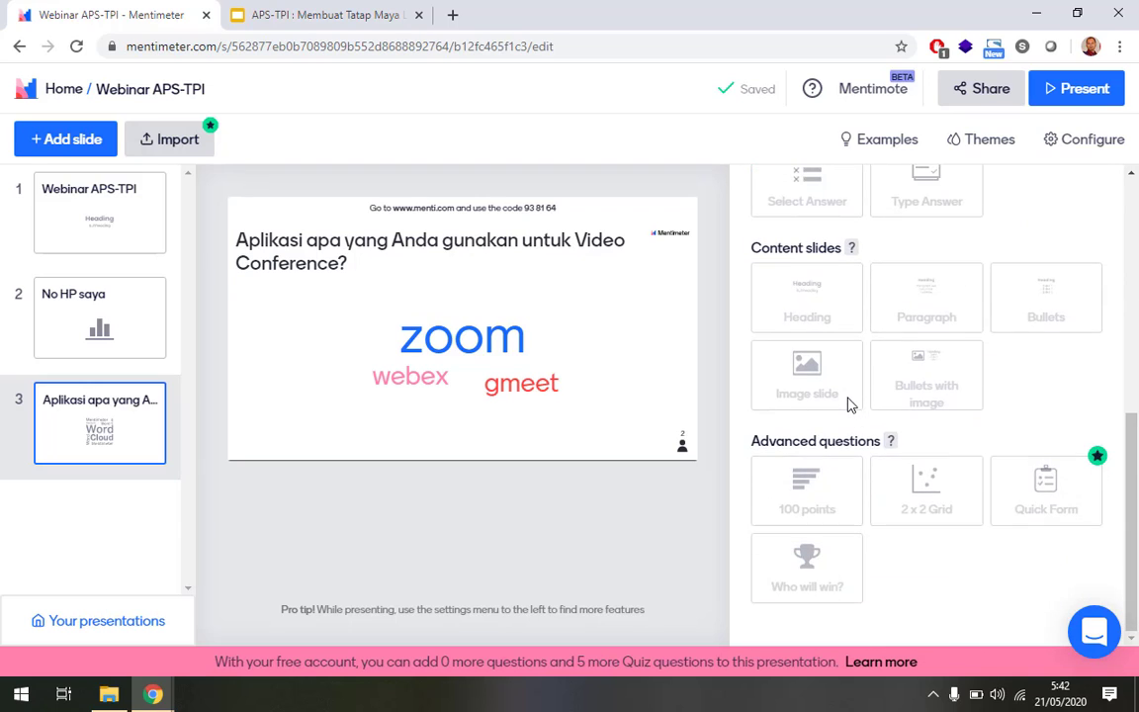
{"action": "scroll", "coordinate": [848, 403], "scroll_direction": "up", "scroll_amount": 3}
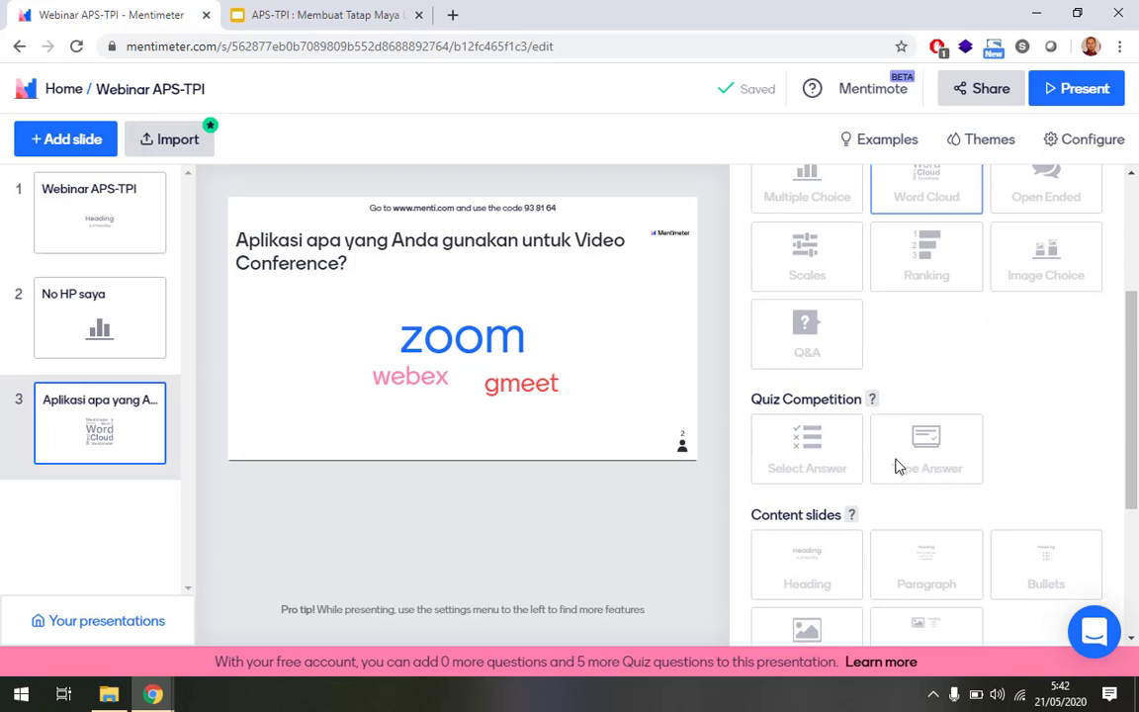
{"action": "scroll", "coordinate": [866, 456], "scroll_direction": "up", "scroll_amount": 3}
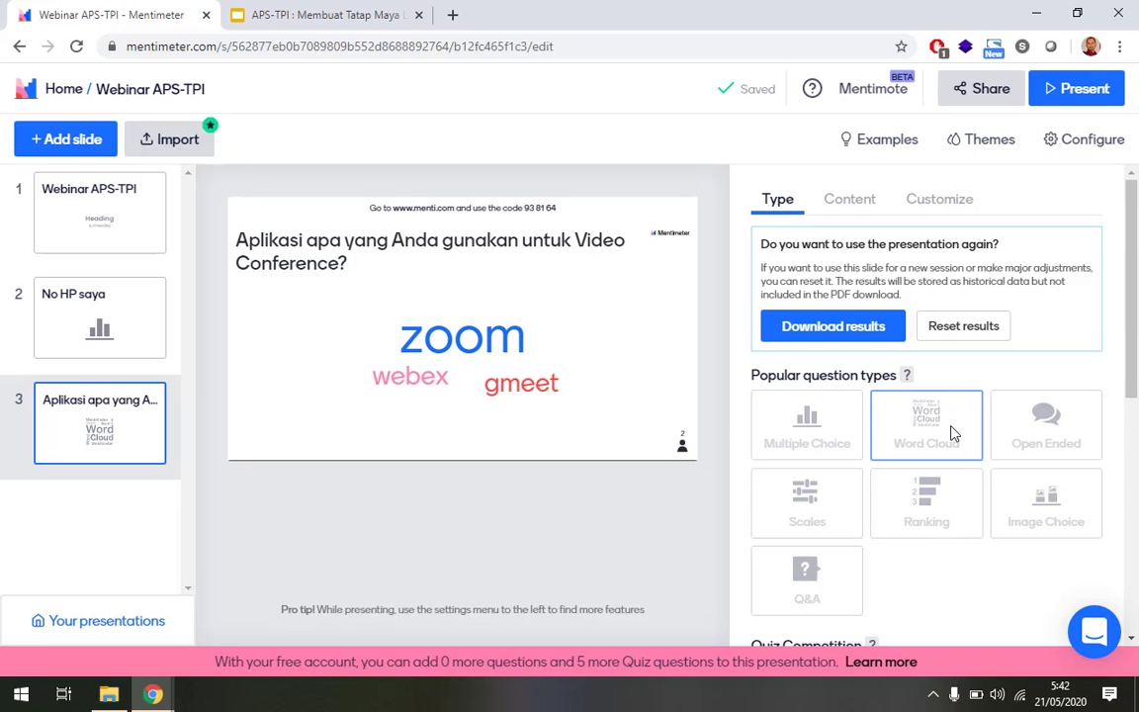
{"action": "scroll", "coordinate": [951, 431], "scroll_direction": "down", "scroll_amount": 6}
{"action": "scroll", "coordinate": [950, 438], "scroll_direction": "up", "scroll_amount": 3}
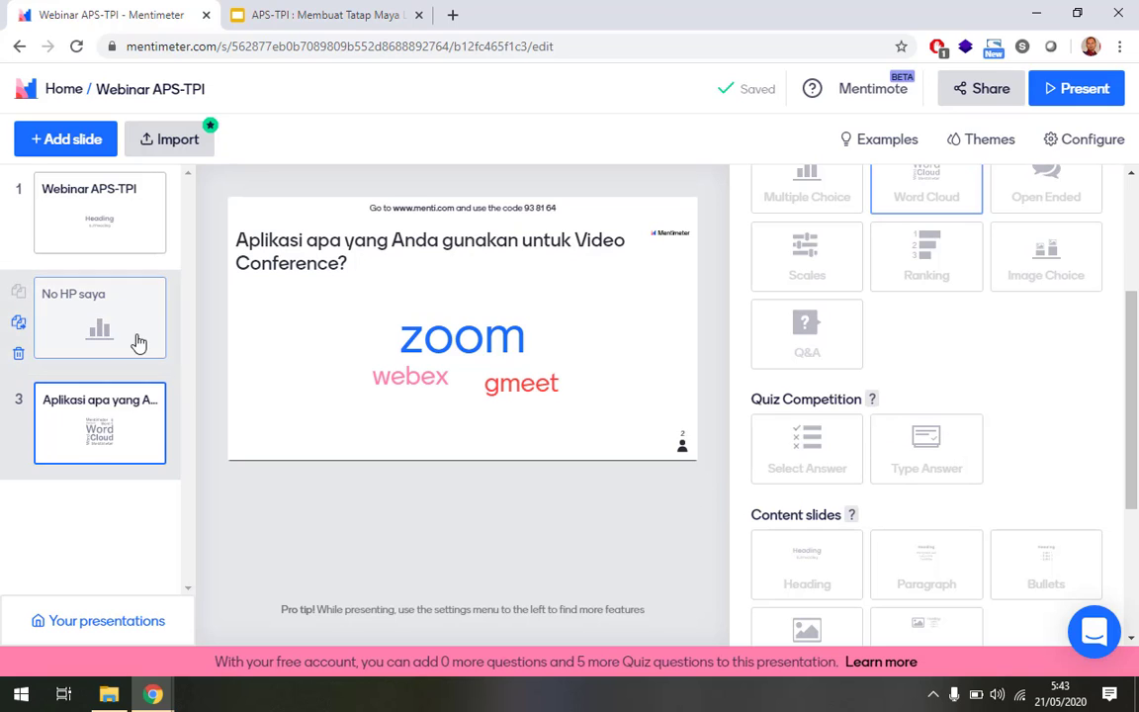
Delete slide 2 'No HP saya' and confirm the deletion.
{"action": "left_click", "coordinate": [98, 327]}
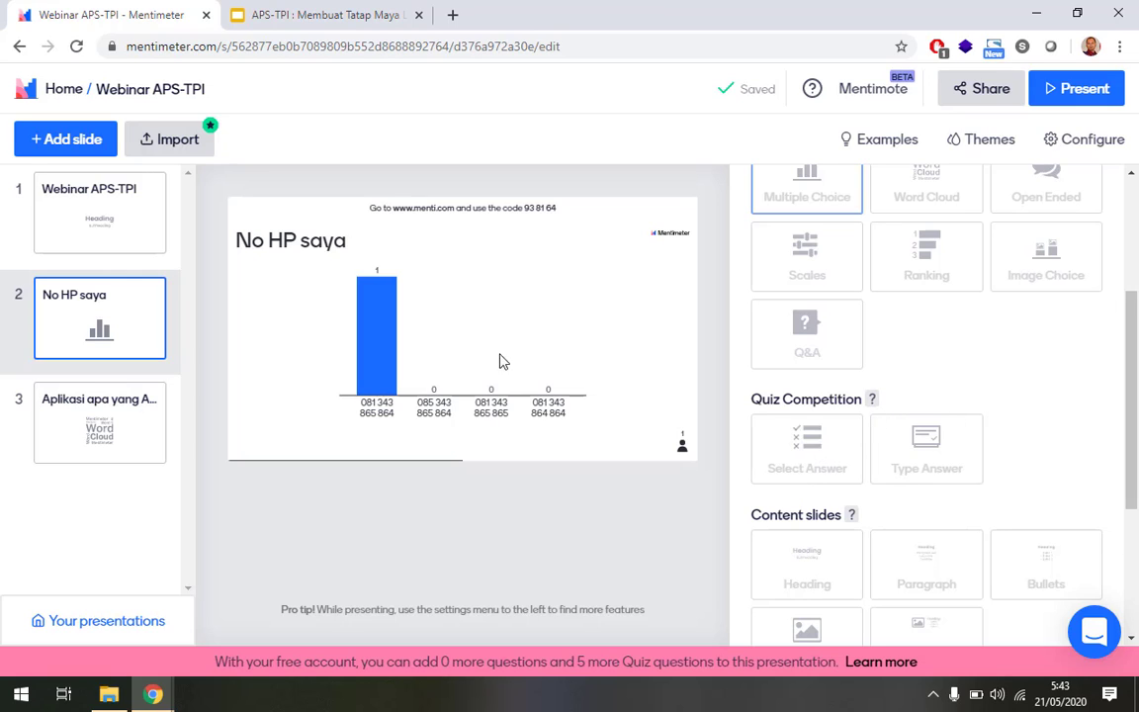
{"action": "left_click", "coordinate": [94, 422]}
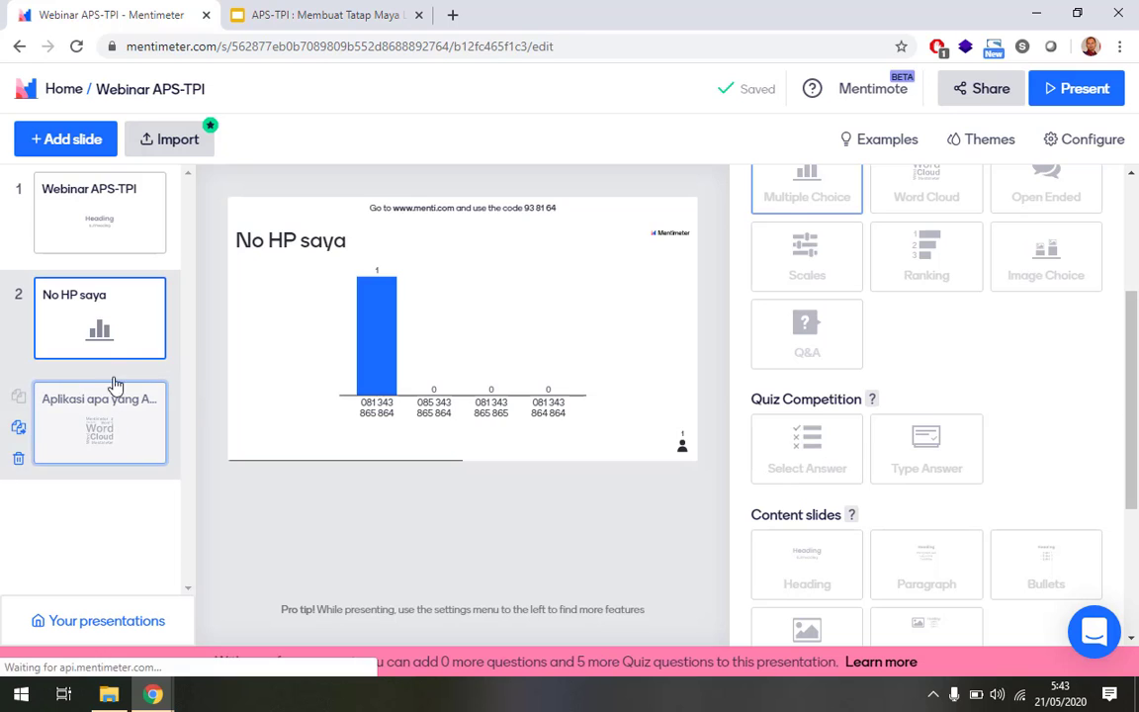
{"action": "left_click", "coordinate": [91, 334]}
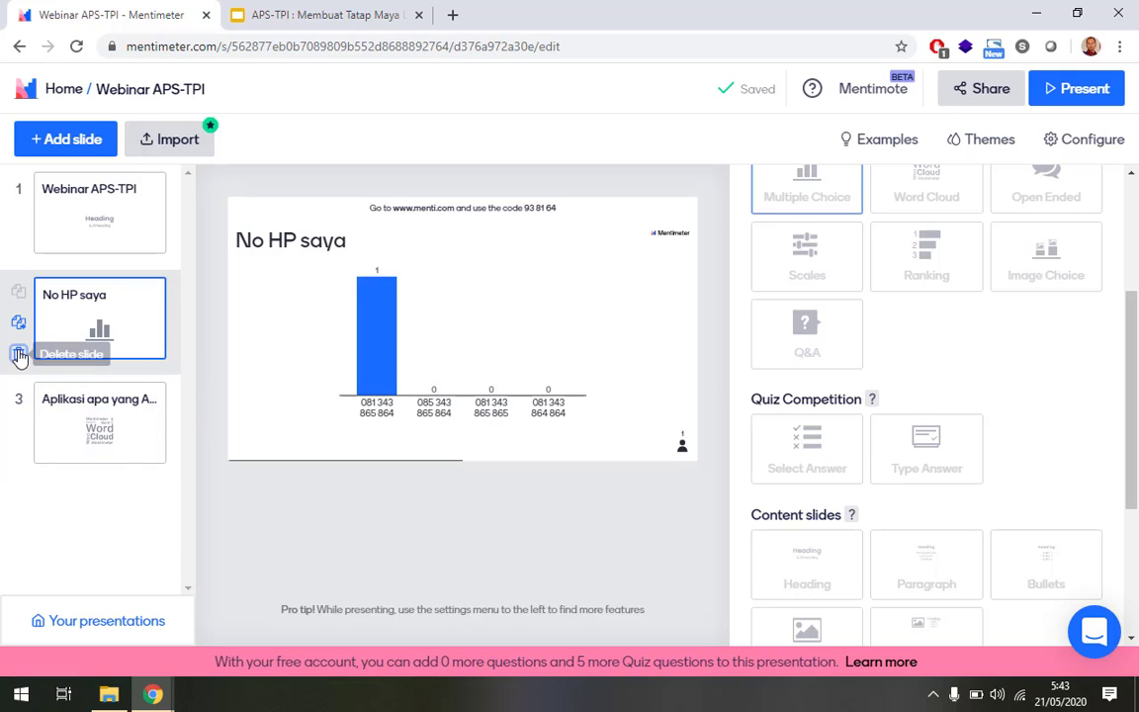
{"action": "left_click", "coordinate": [19, 351]}
{"action": "left_click", "coordinate": [315, 356]}
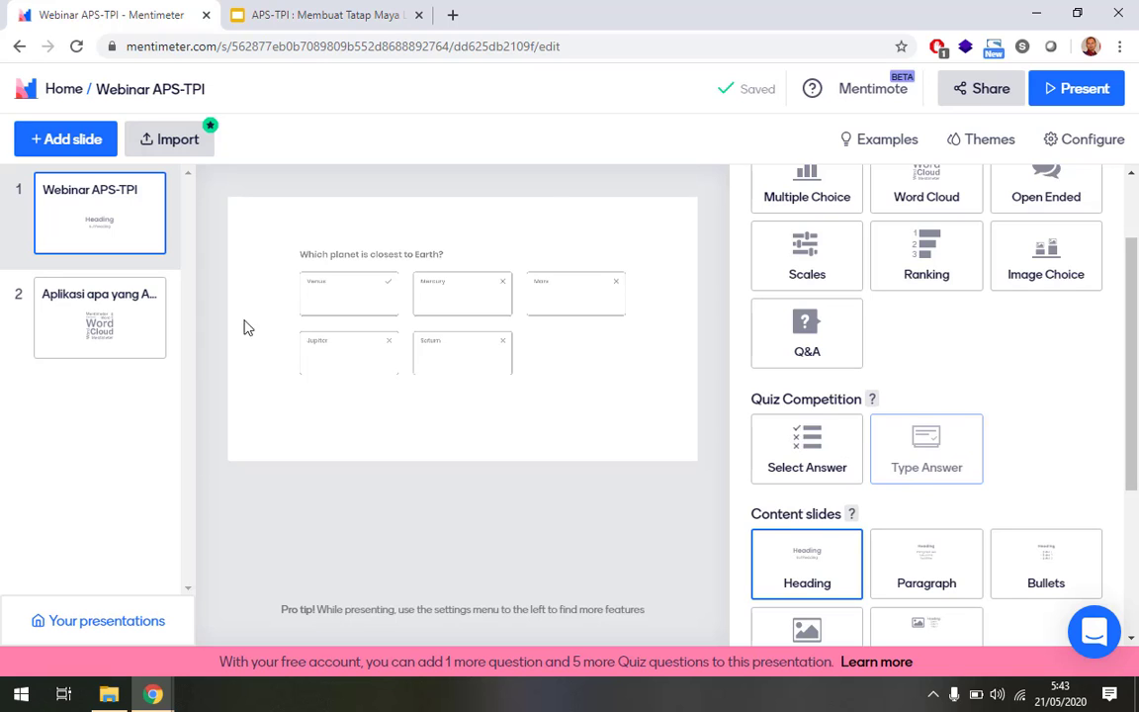
Insert a new slide after the title as a Type Answer quiz question.
{"action": "left_click", "coordinate": [46, 139]}
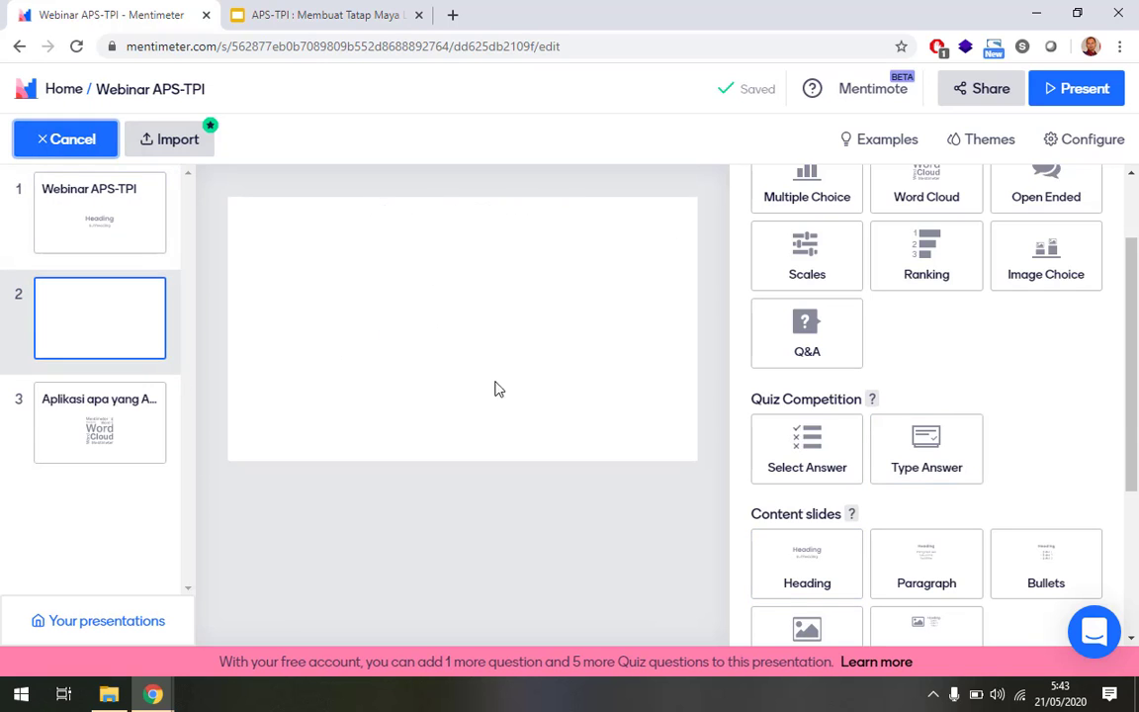
{"action": "left_click", "coordinate": [918, 457]}
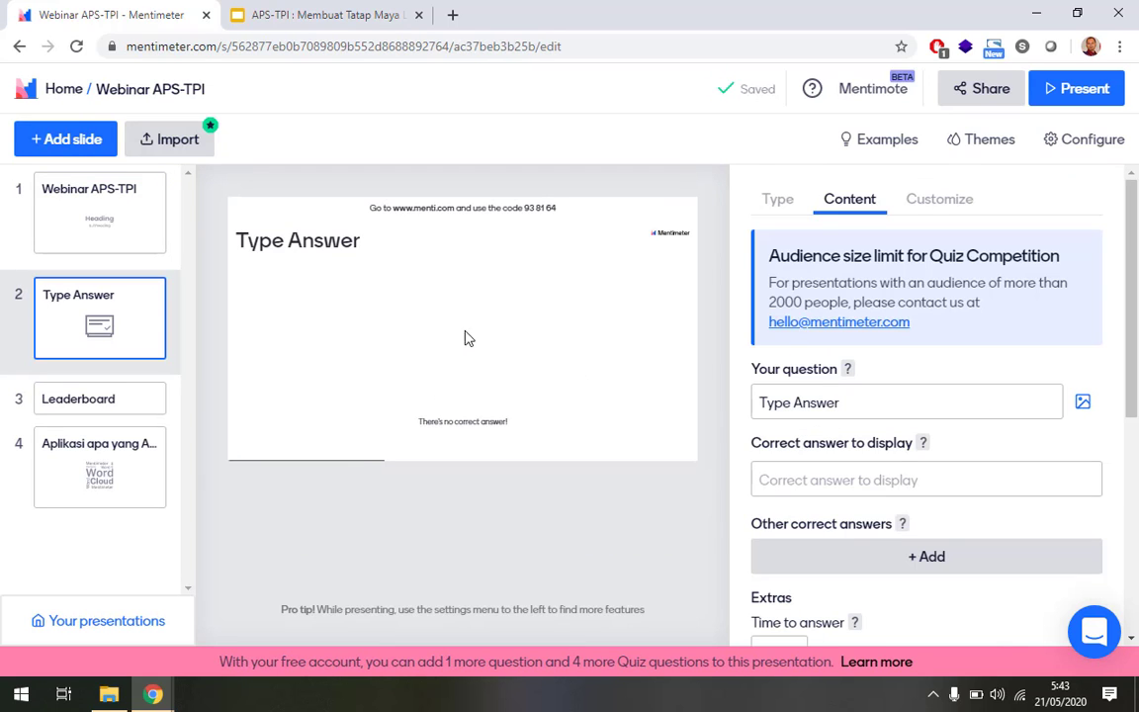
{"action": "scroll", "coordinate": [915, 450], "scroll_direction": "down", "scroll_amount": 2}
{"action": "scroll", "coordinate": [915, 450], "scroll_direction": "up", "scroll_amount": 2}
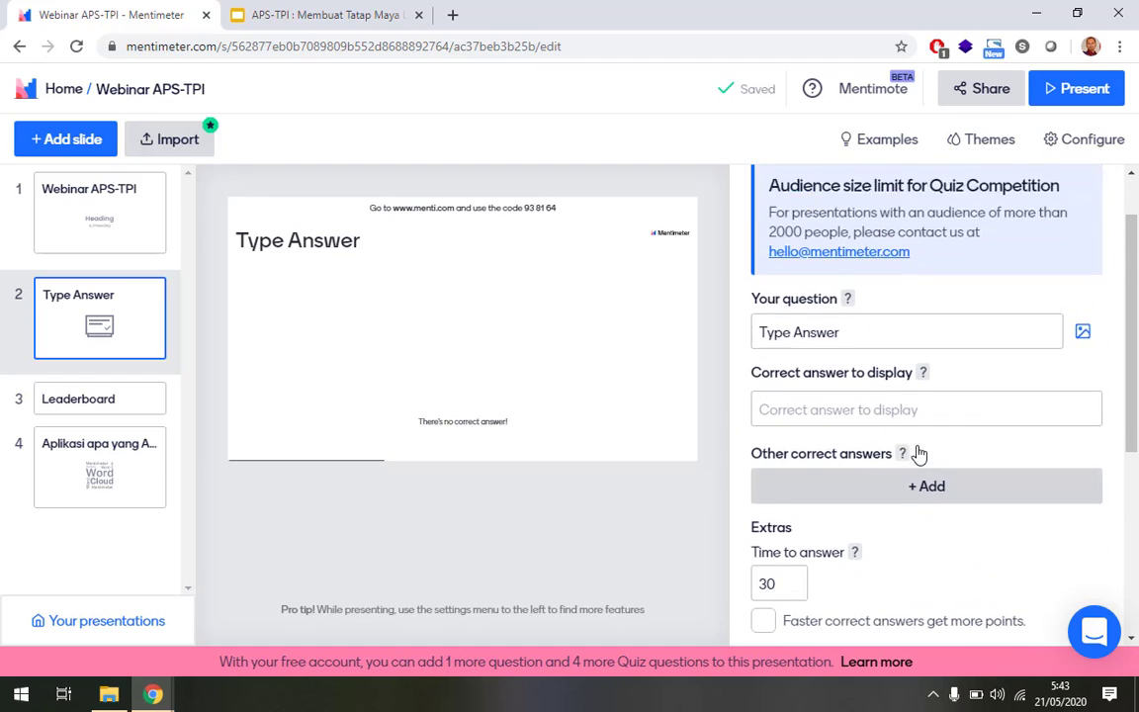
{"action": "mouse_move", "coordinate": [919, 452]}
Enter the question 'Kita tinggal di planet' with correct answer 'bumi', add another answer field, and present.
{"action": "left_click", "coordinate": [852, 403]}
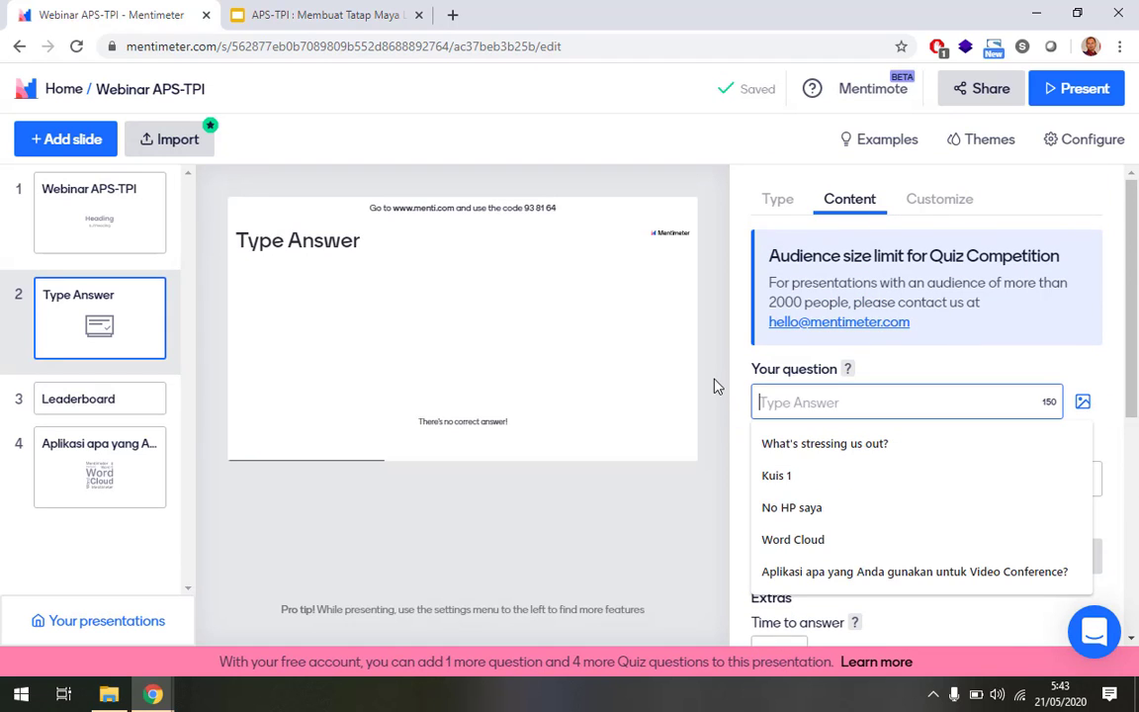
{"action": "type", "text": "Kita tinggal"}
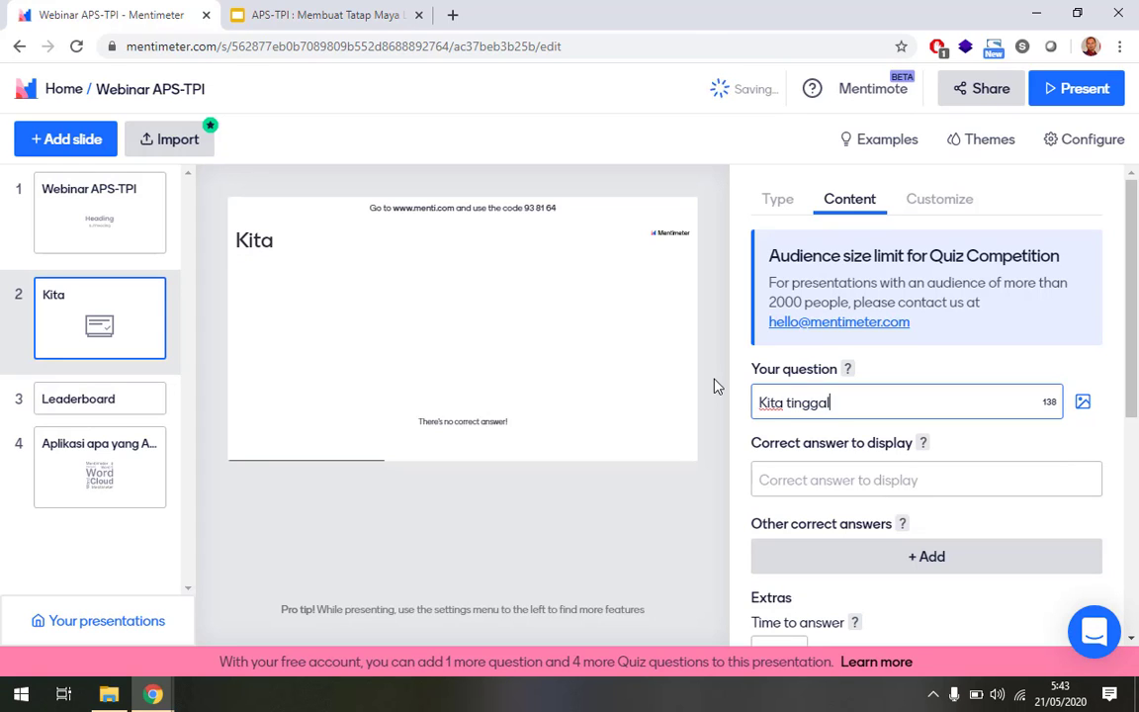
{"action": "type", "text": " di planet"}
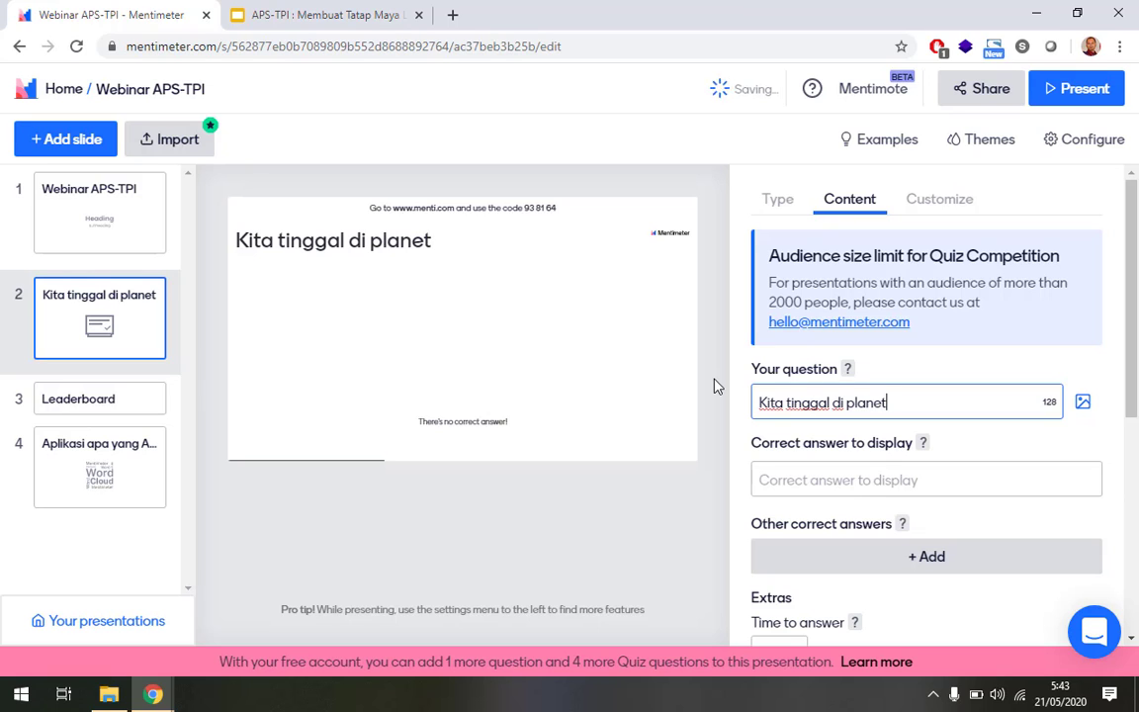
{"action": "scroll", "coordinate": [954, 465], "scroll_direction": "down", "scroll_amount": 1}
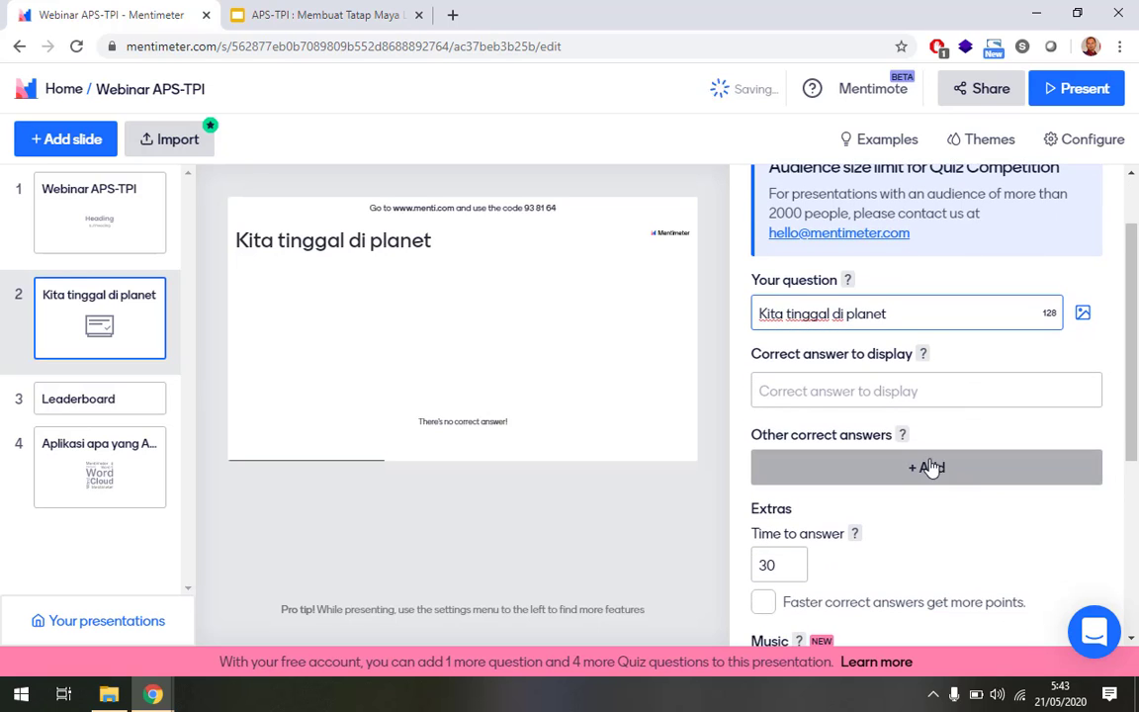
{"action": "left_click", "coordinate": [870, 395]}
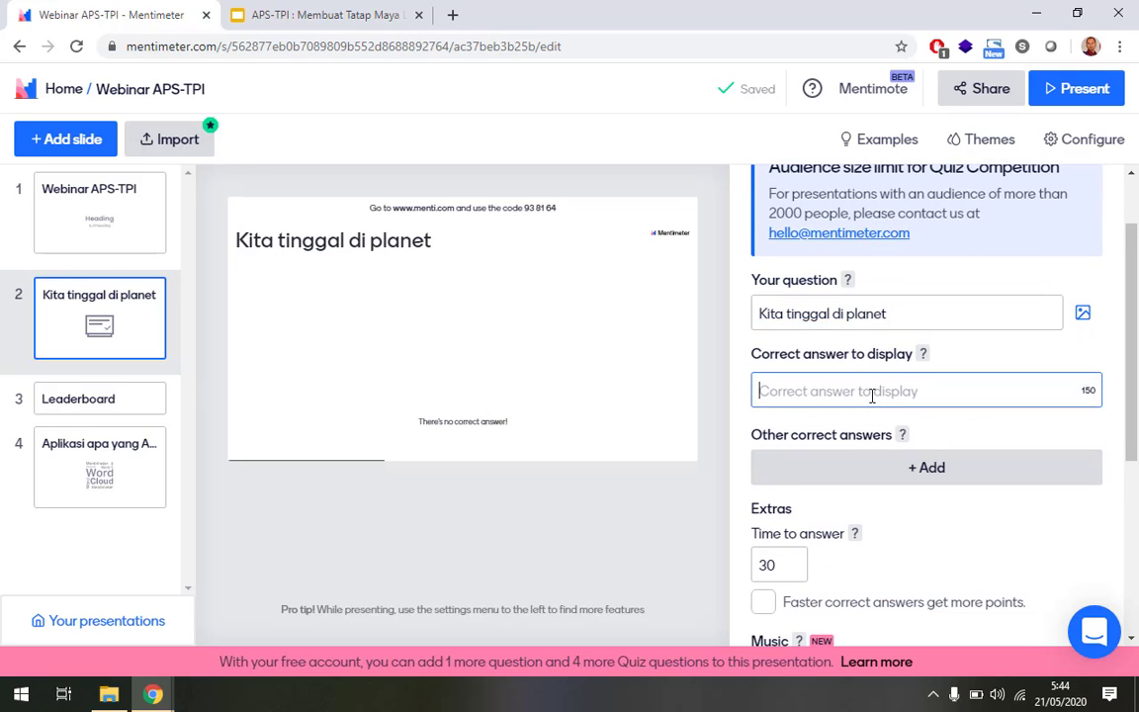
{"action": "type", "text": "bumi"}
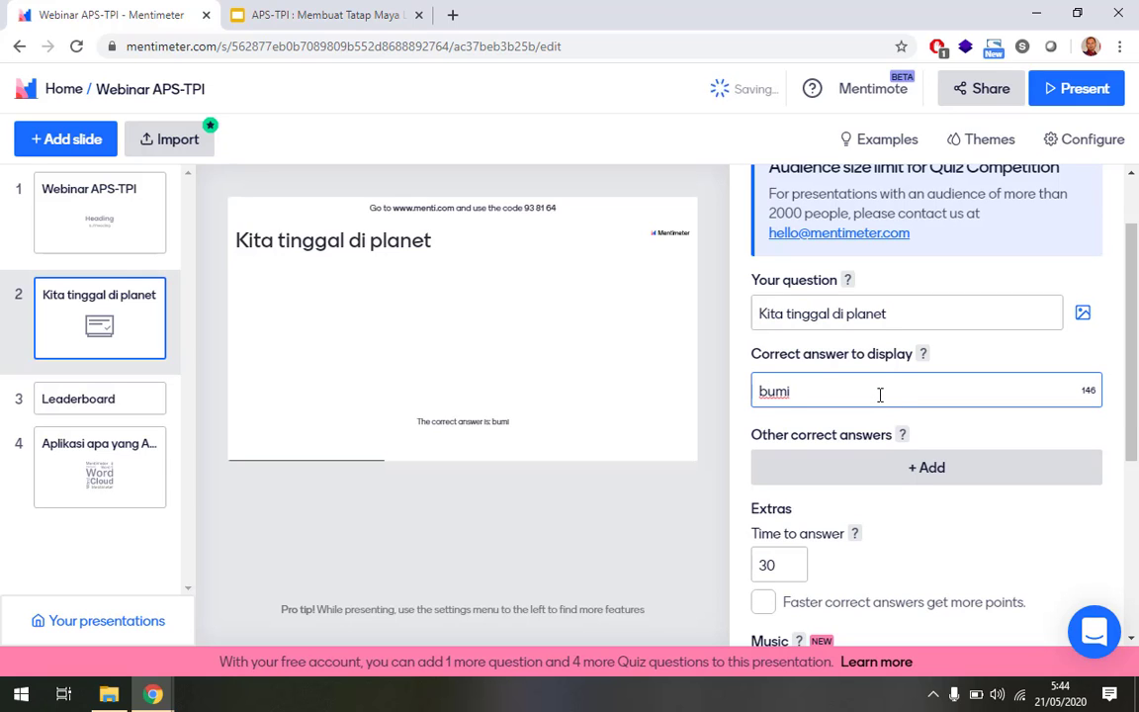
{"action": "scroll", "coordinate": [1022, 440], "scroll_direction": "down", "scroll_amount": 1}
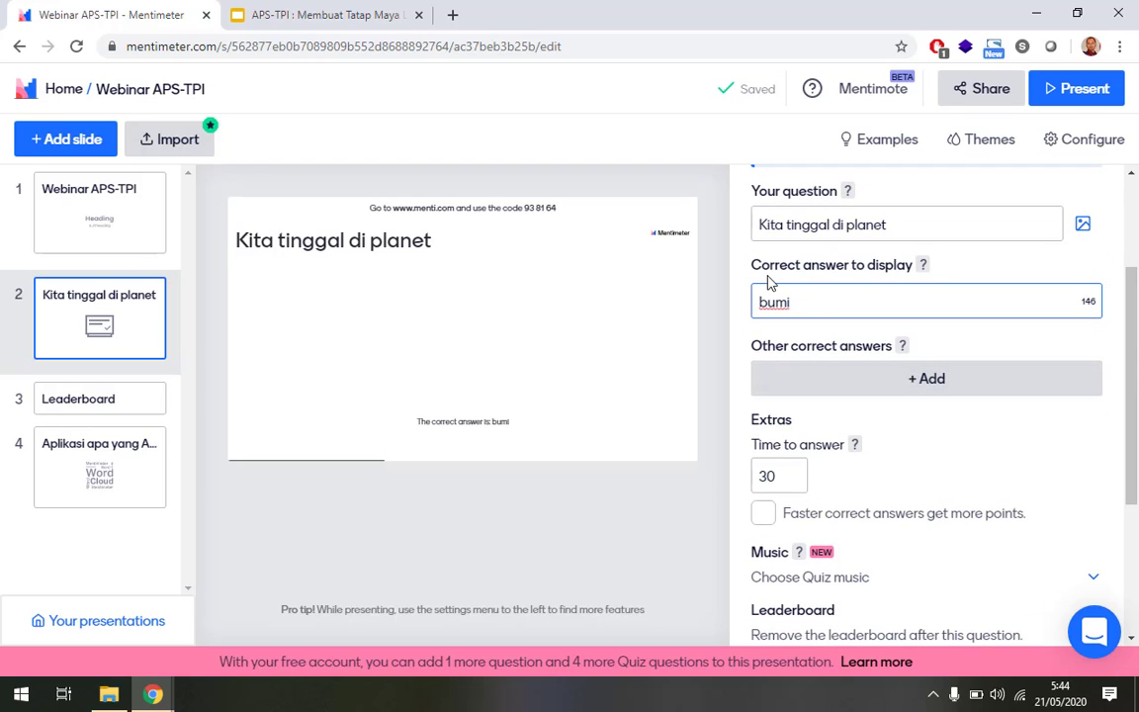
{"action": "left_click", "coordinate": [887, 385]}
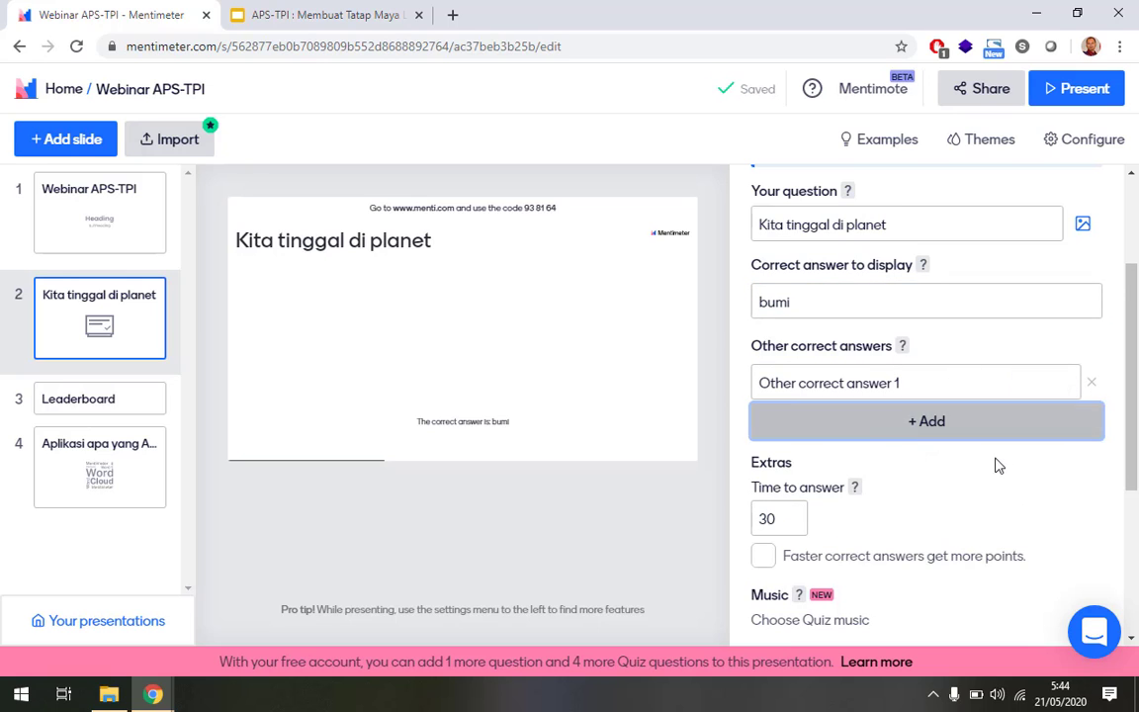
{"action": "scroll", "coordinate": [1003, 465], "scroll_direction": "down", "scroll_amount": 1}
{"action": "scroll", "coordinate": [998, 485], "scroll_direction": "down", "scroll_amount": 2}
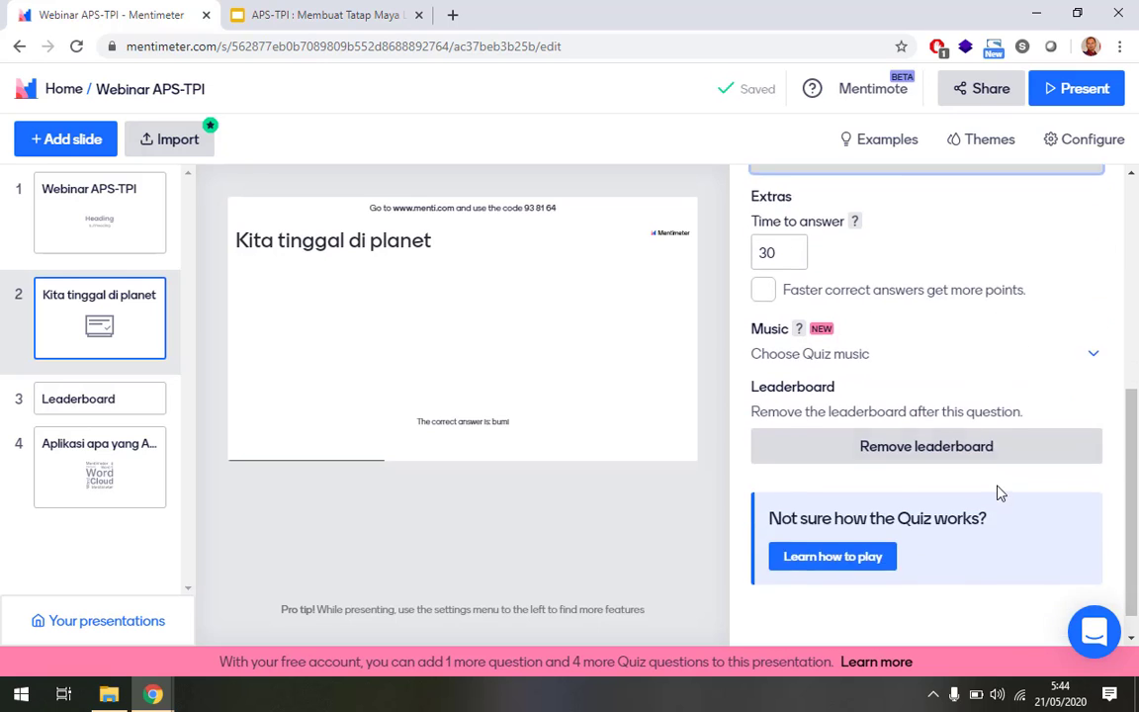
{"action": "scroll", "coordinate": [998, 491], "scroll_direction": "up", "scroll_amount": 4}
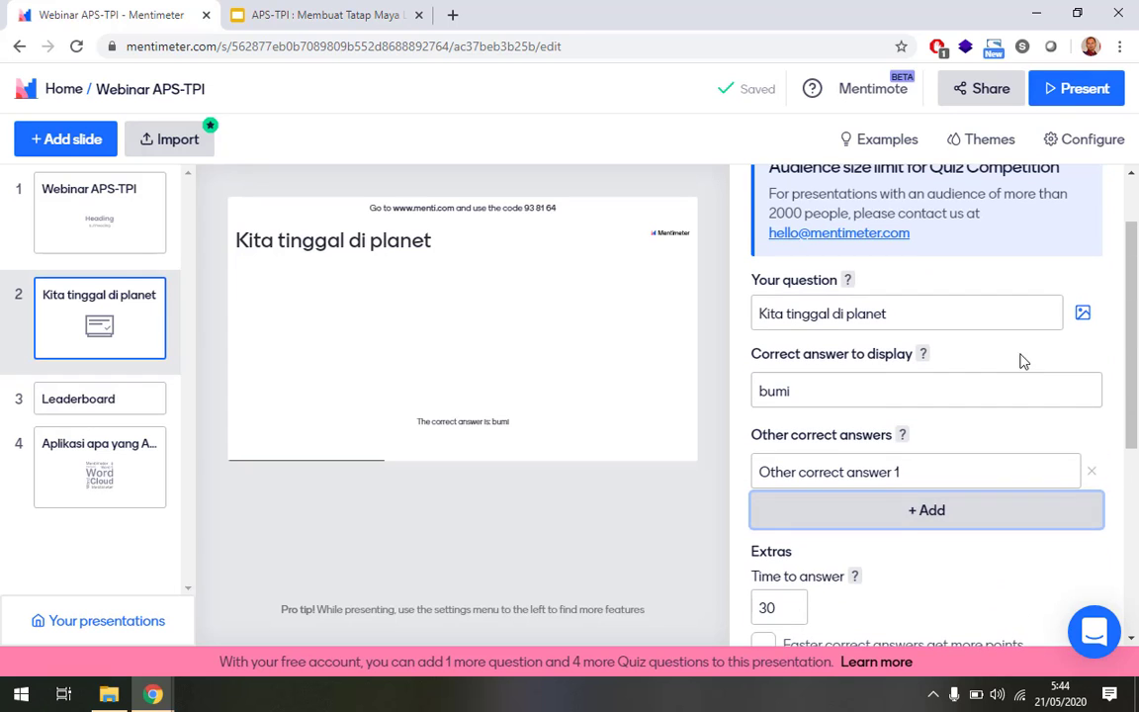
{"action": "left_click", "coordinate": [1077, 88]}
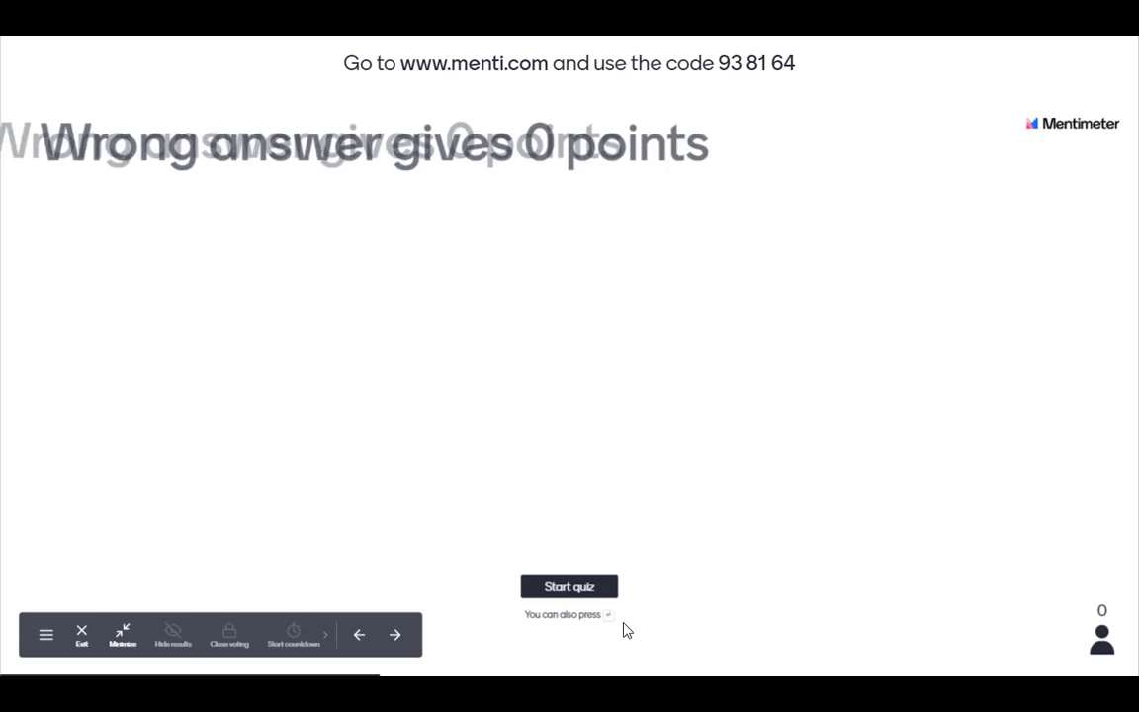
Start the quiz from the Waiting for players screen.
{"action": "left_click", "coordinate": [578, 593]}
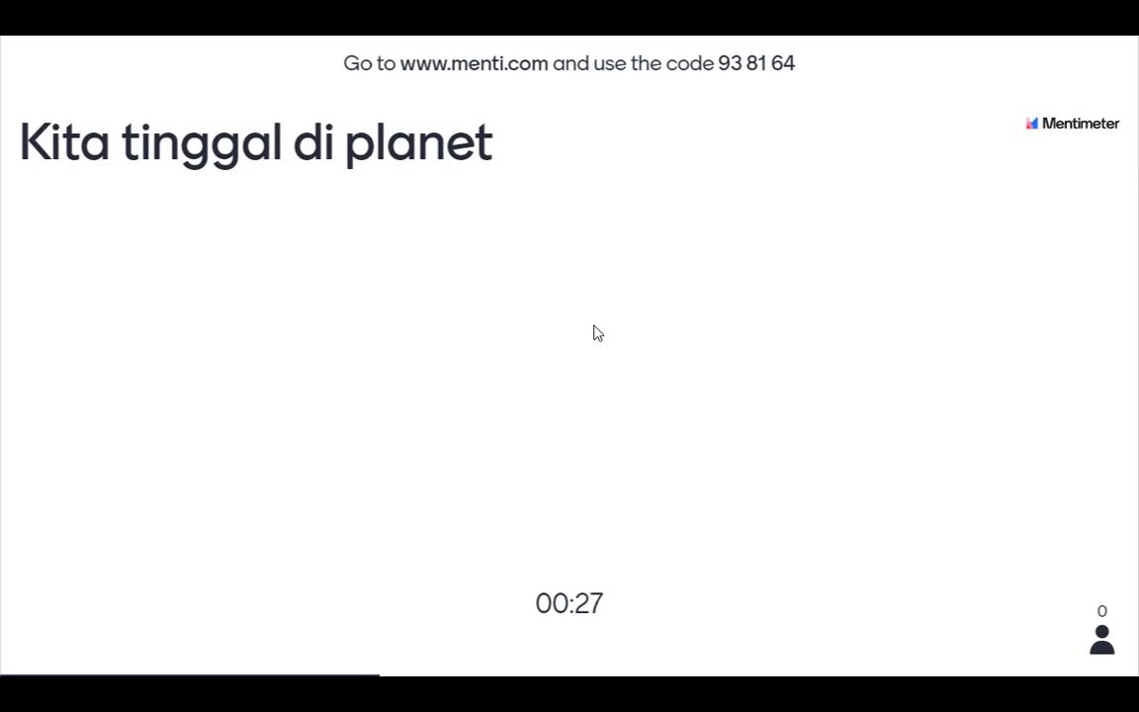
{"action": "key", "text": "alt+Tab"}
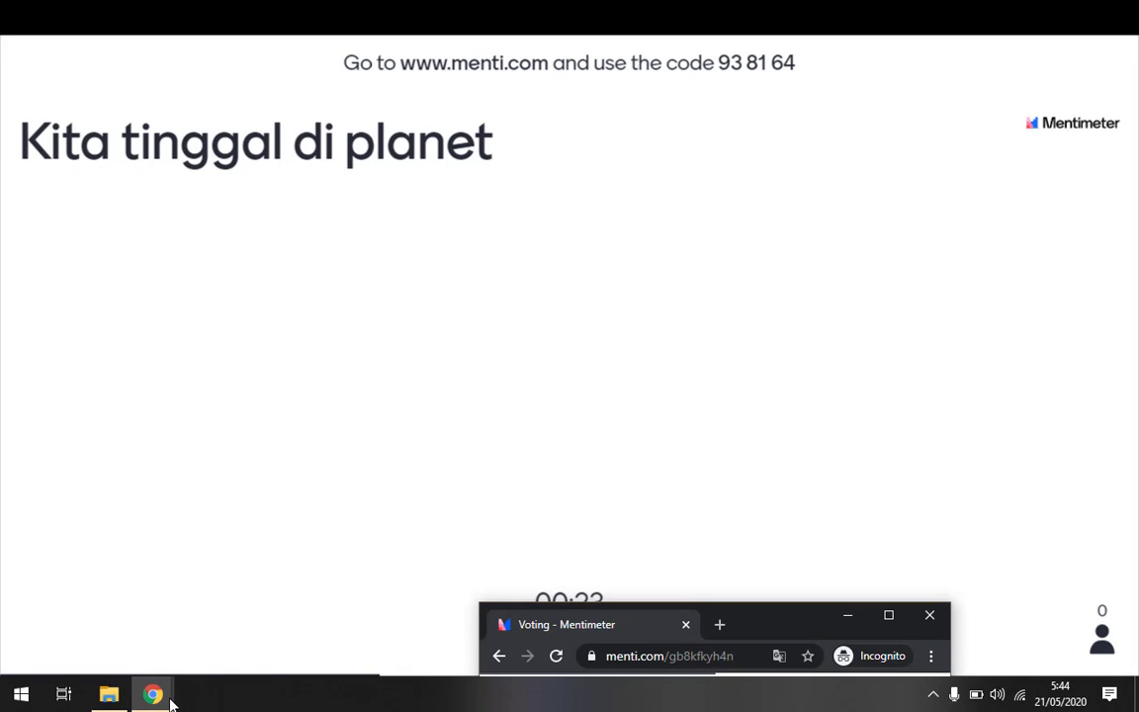
Submit 'mars' as a test quiz answer from the voting window, then return to the presentation.
{"action": "mouse_move", "coordinate": [165, 698]}
{"action": "left_click", "coordinate": [238, 603]}
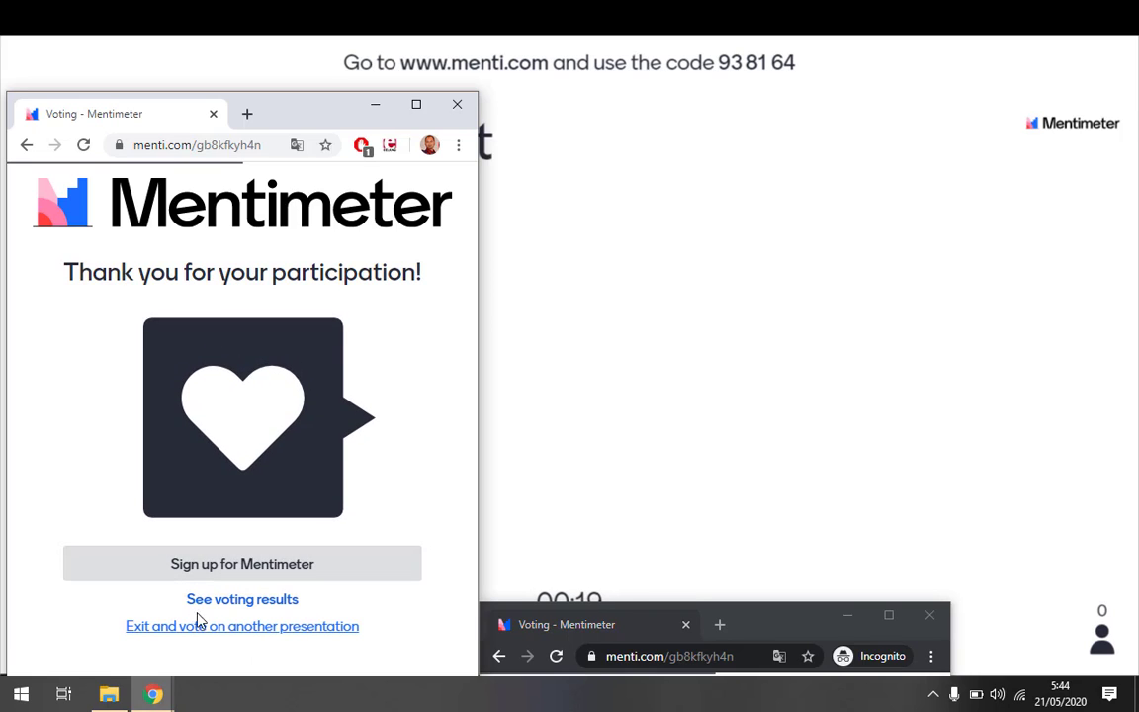
{"action": "left_click", "coordinate": [83, 145]}
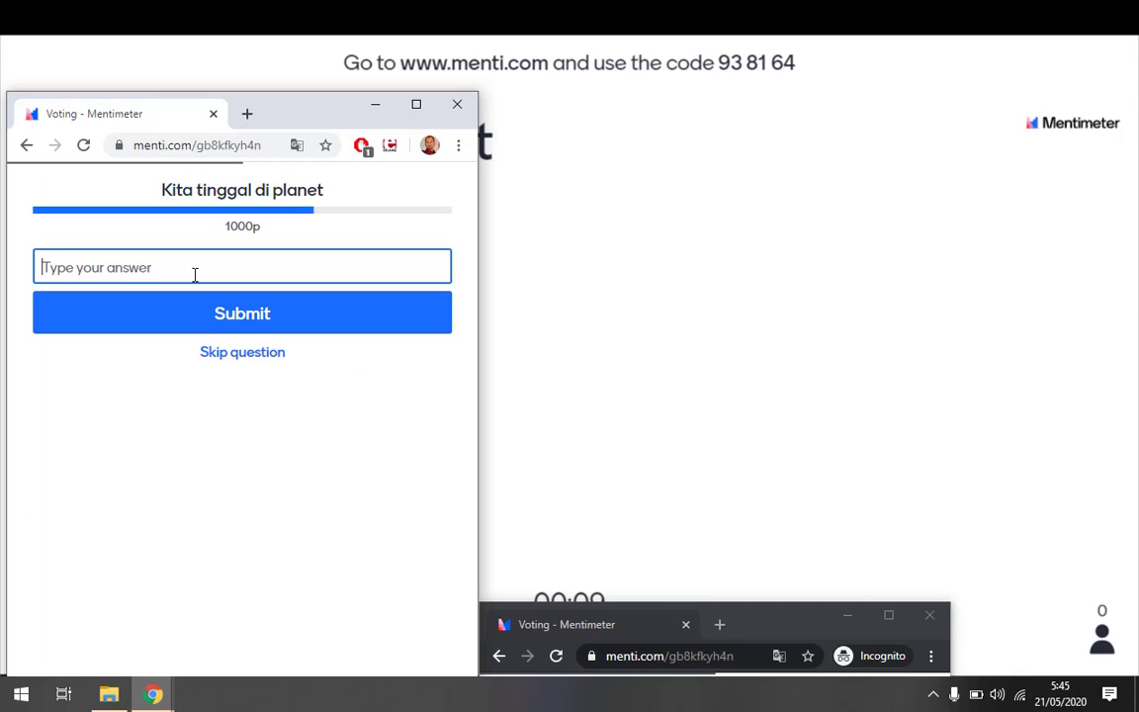
{"action": "type", "text": "b"}
{"action": "key", "text": "BackSpace"}
{"action": "type", "text": "mo"}
{"action": "type", "text": "rs"}
{"action": "left_click", "coordinate": [203, 315]}
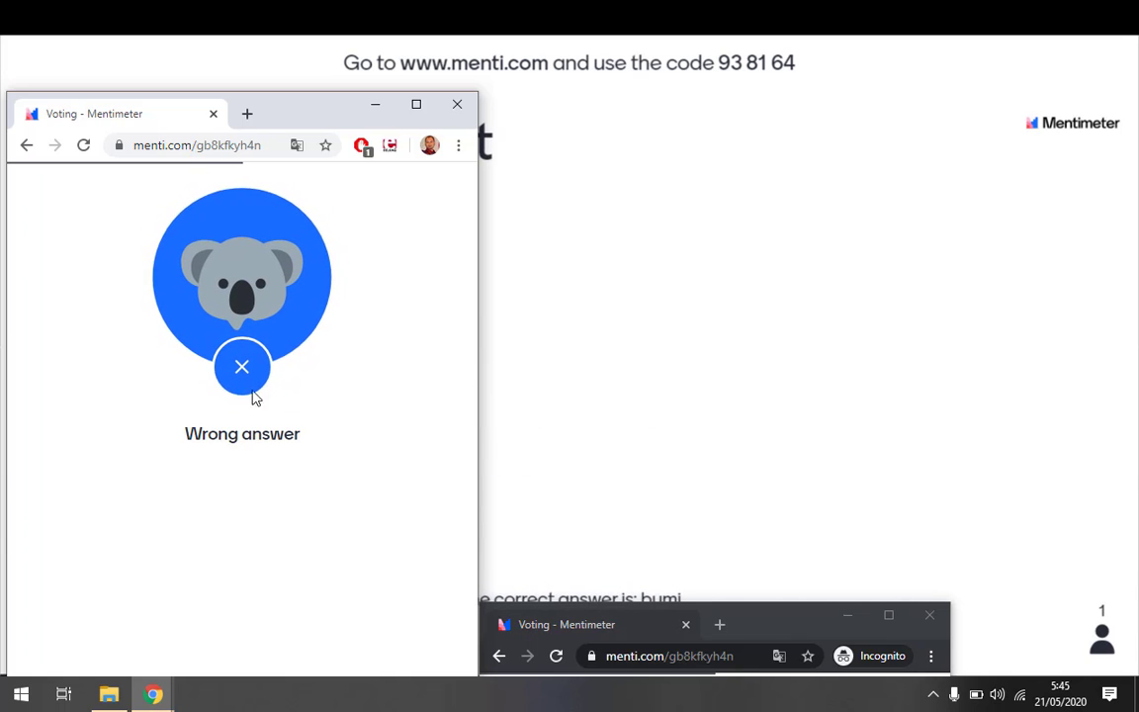
{"action": "left_click", "coordinate": [456, 106]}
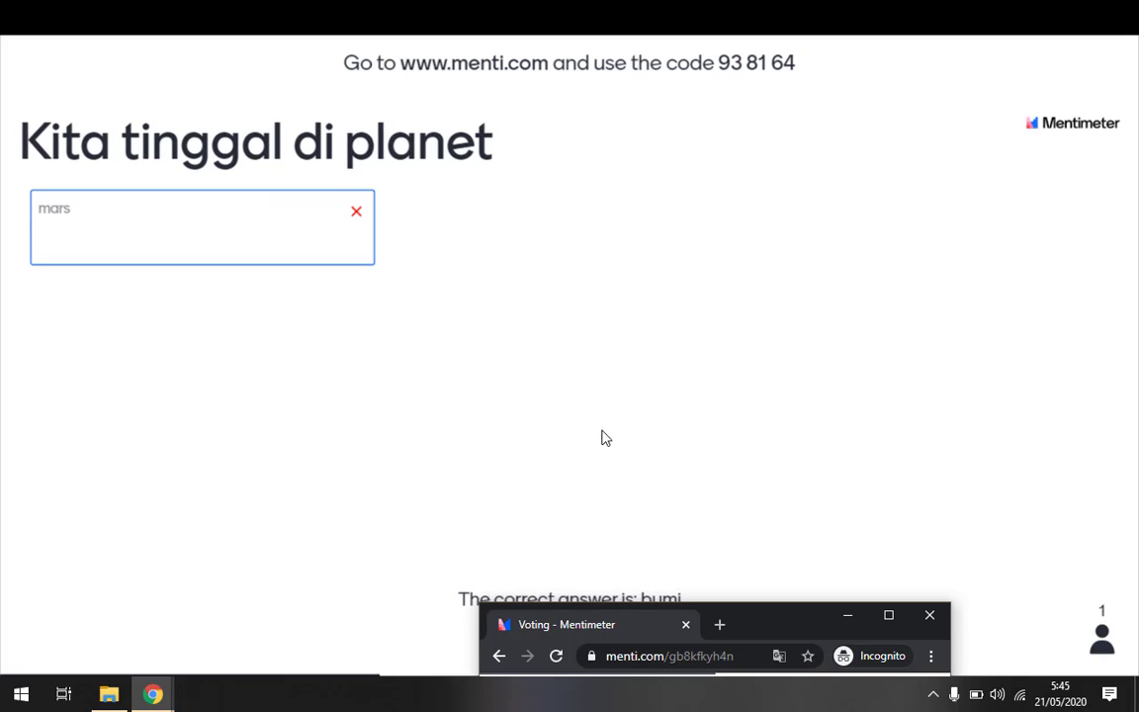
{"action": "left_click_drag", "start_coordinate": [790, 630], "coordinate": [726, 230]}
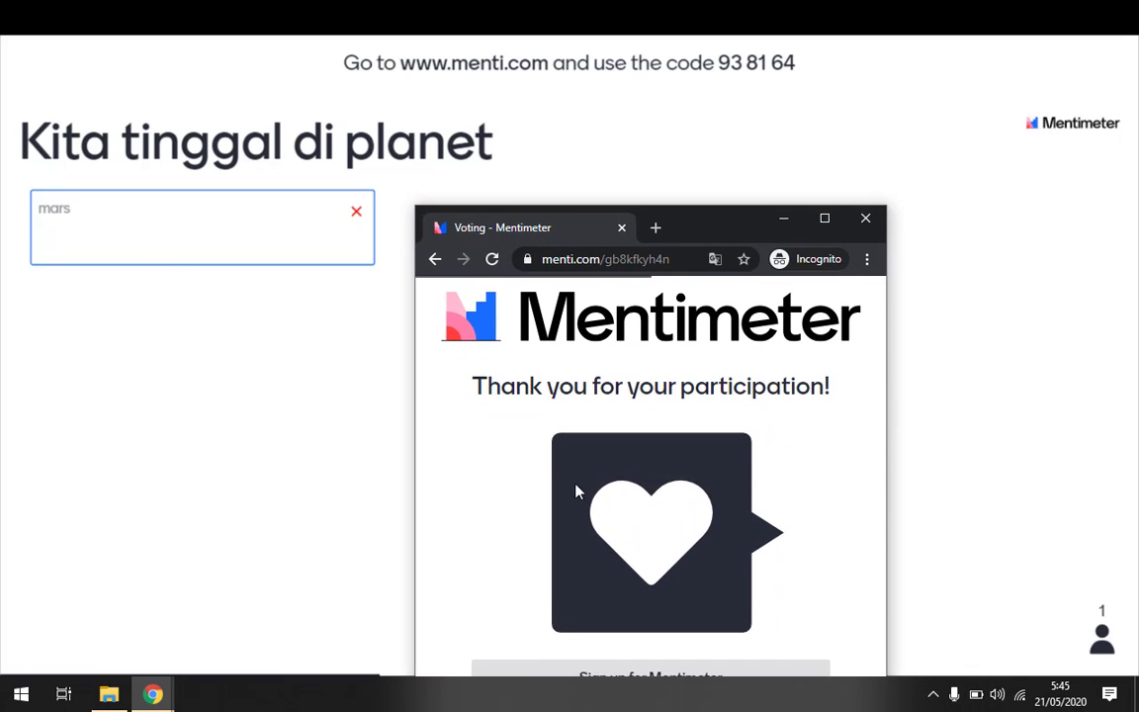
{"action": "left_click", "coordinate": [133, 606]}
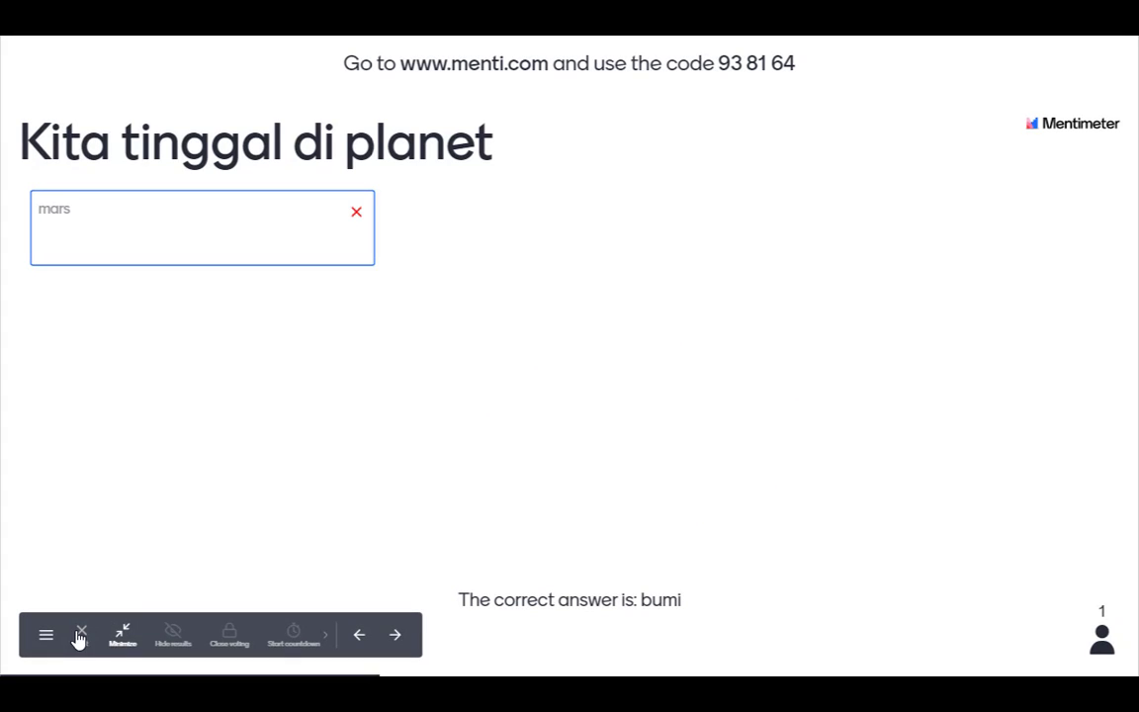
Exit the presentation, look over the question types, then switch to the APS-TPI Google Slides deck.
{"action": "left_click", "coordinate": [80, 638]}
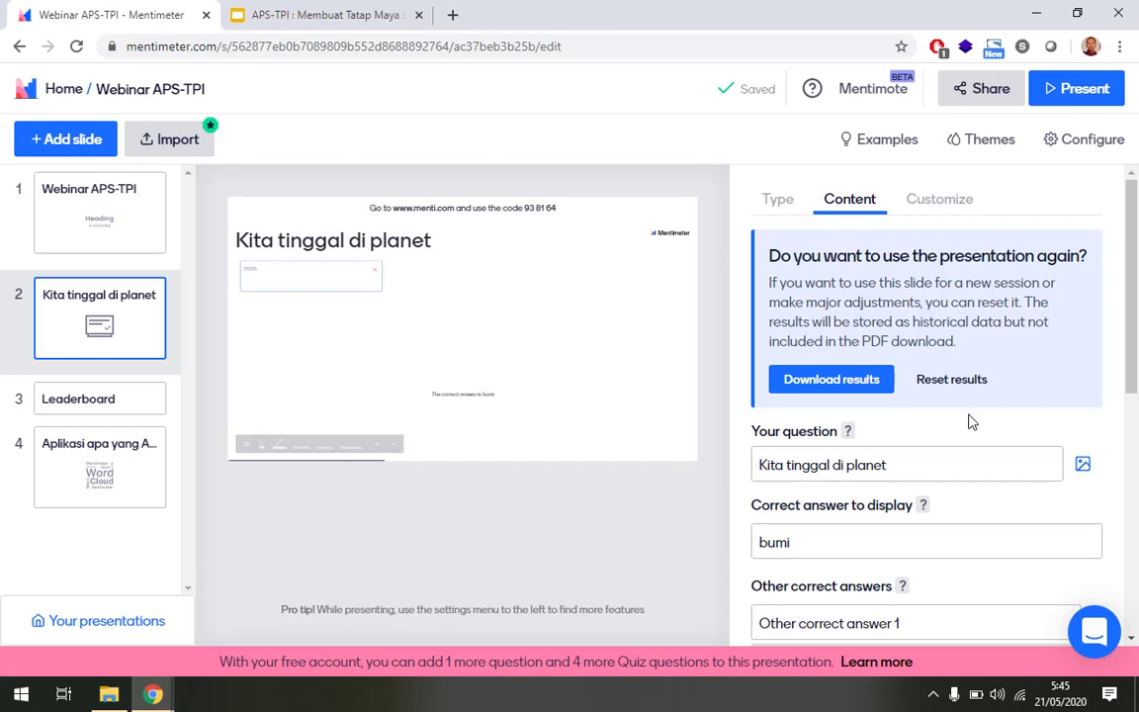
{"action": "scroll", "coordinate": [969, 420], "scroll_direction": "down", "scroll_amount": 3}
{"action": "scroll", "coordinate": [970, 421], "scroll_direction": "down", "scroll_amount": 3}
{"action": "scroll", "coordinate": [874, 250], "scroll_direction": "up", "scroll_amount": 5}
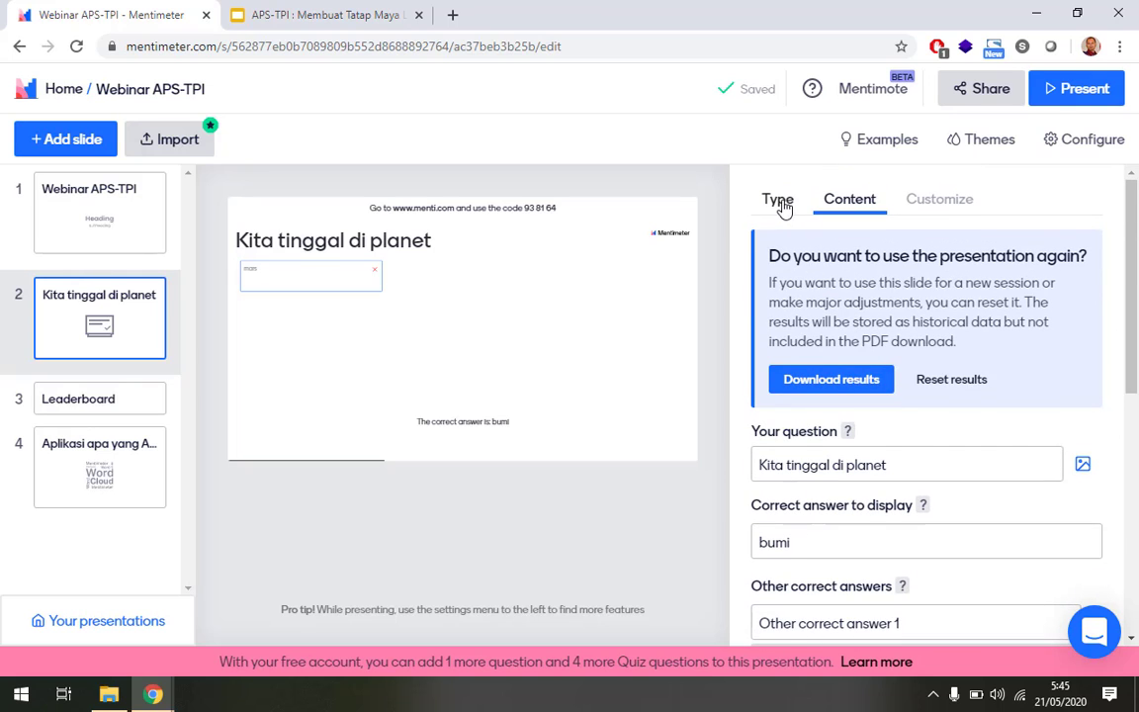
{"action": "left_click", "coordinate": [780, 202]}
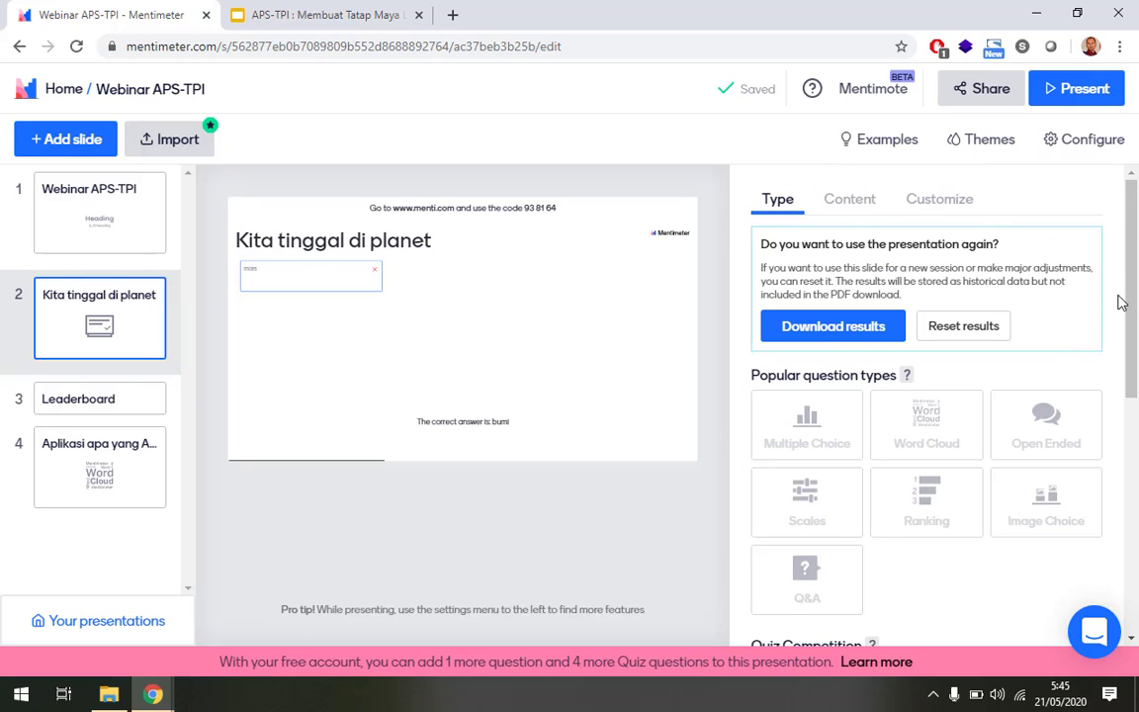
{"action": "left_click_drag", "start_coordinate": [1132, 271], "coordinate": [1072, 219]}
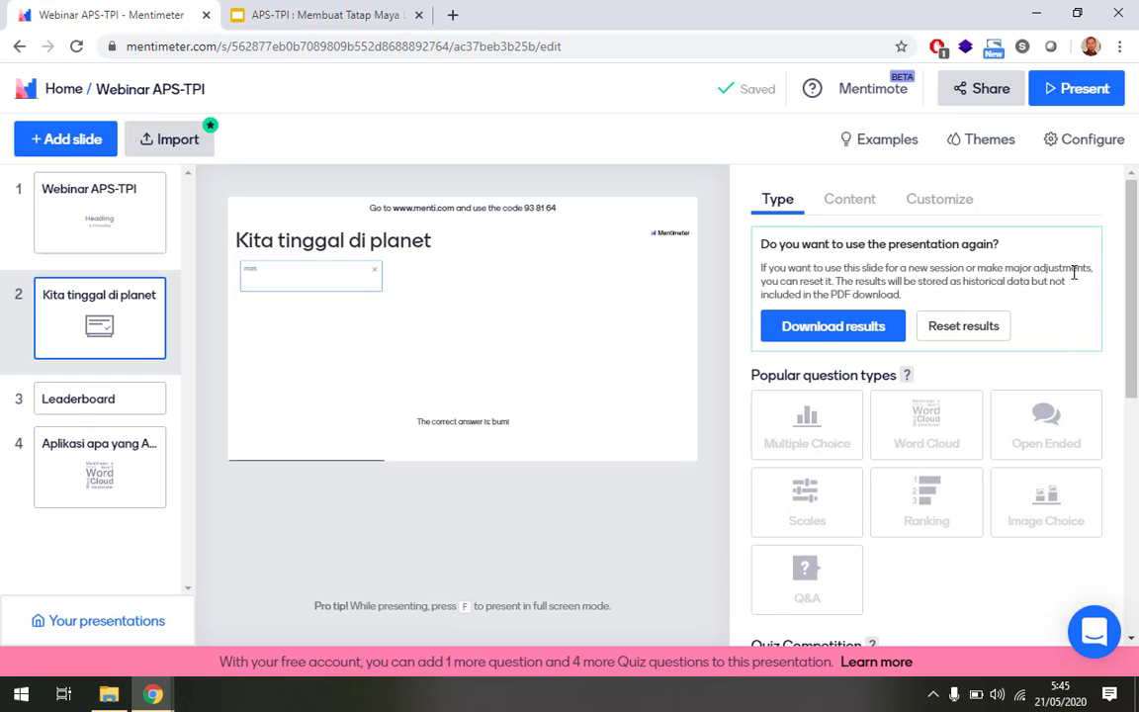
{"action": "left_click_drag", "start_coordinate": [1127, 269], "coordinate": [1134, 506]}
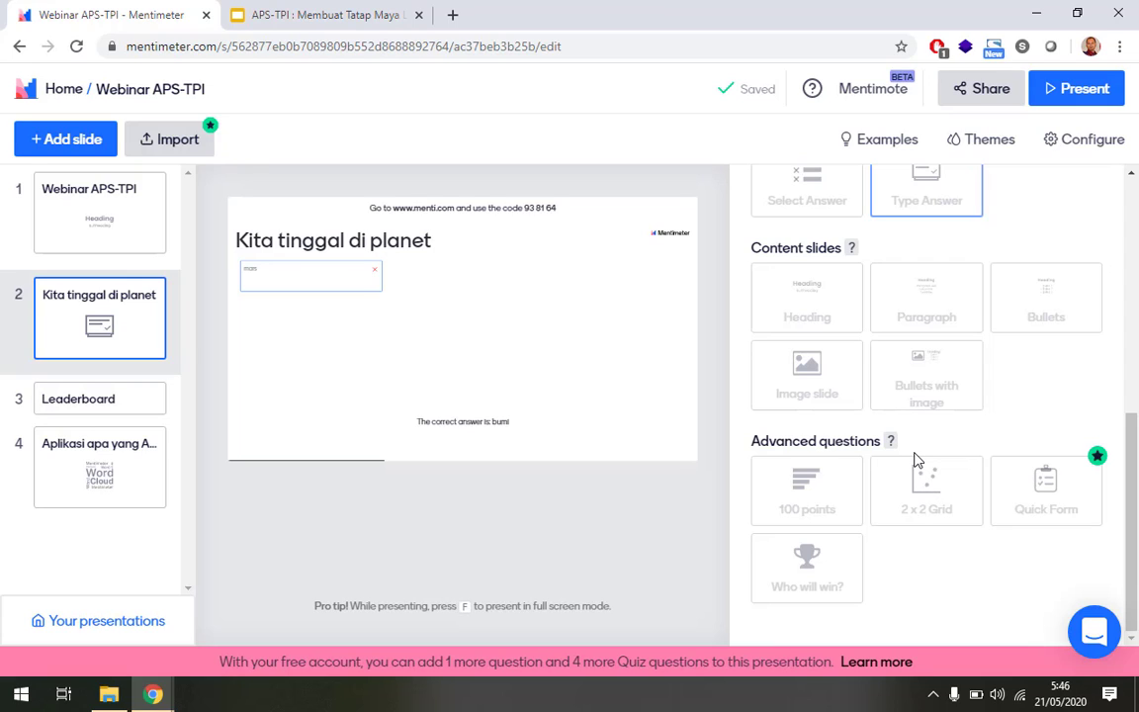
{"action": "left_click", "coordinate": [301, 13]}
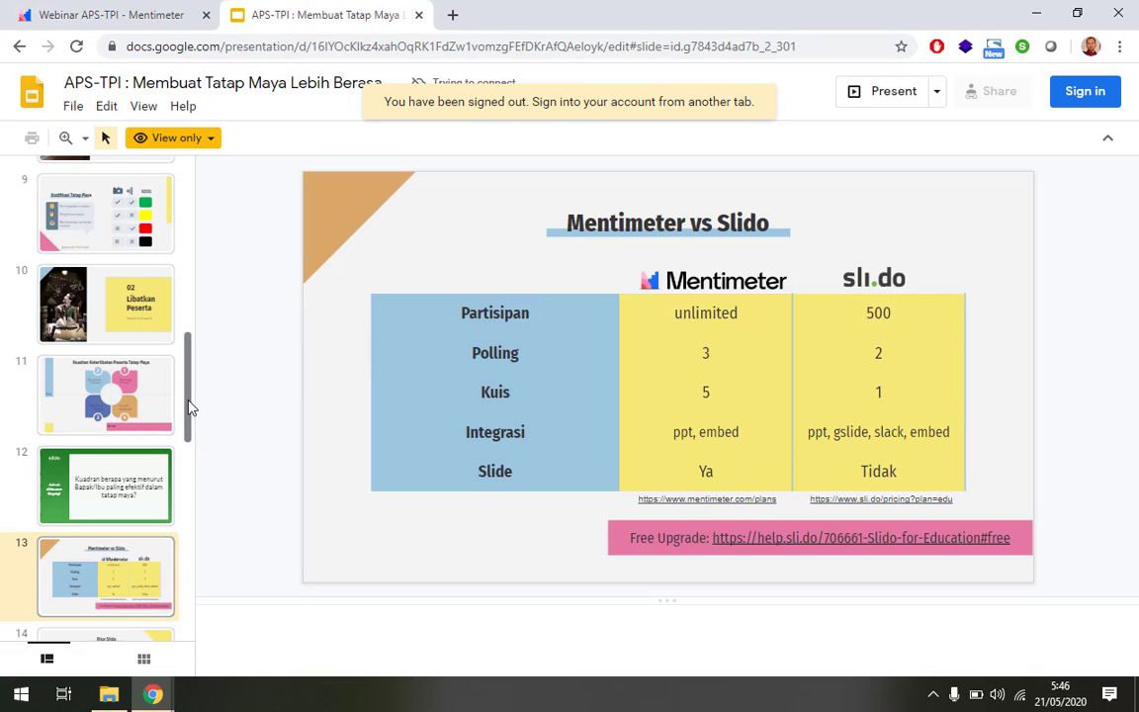
{"action": "left_click_drag", "start_coordinate": [188, 405], "coordinate": [197, 220]}
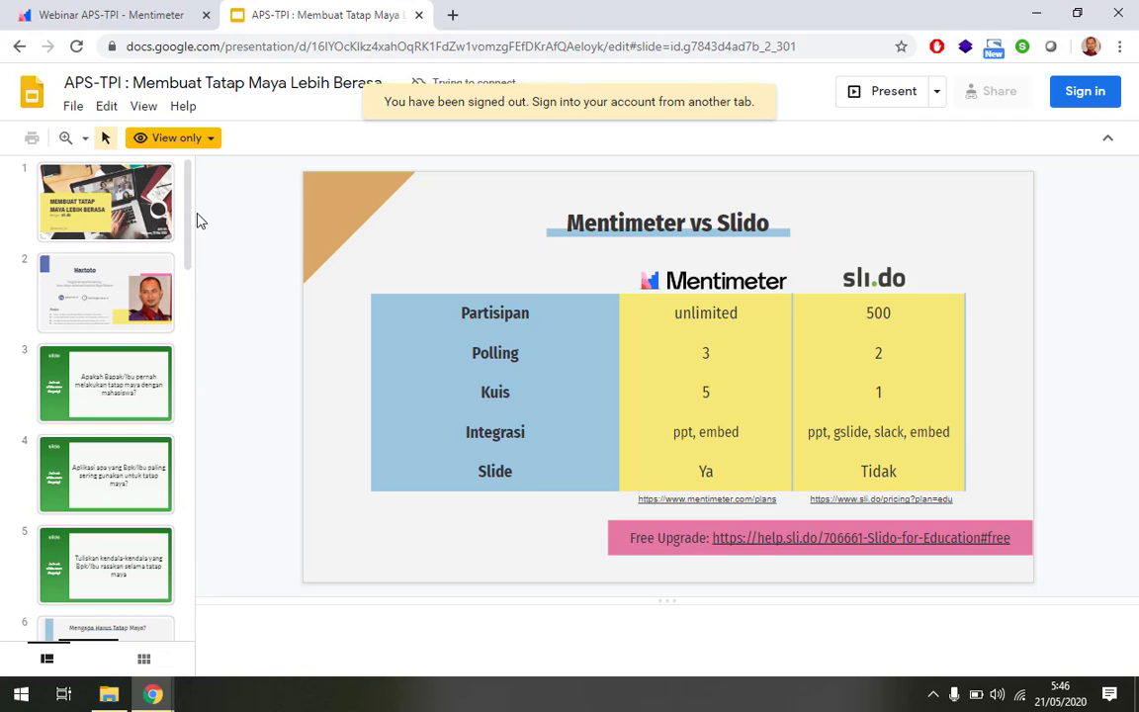